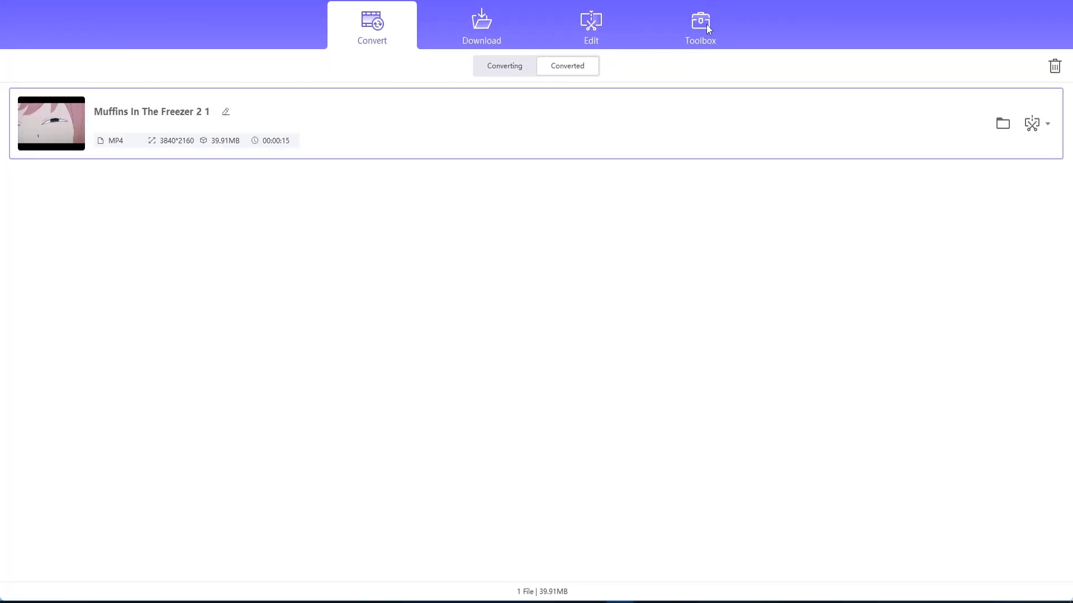
# Open the GIF-making tool and load the video Muffins In The Freezer 2 1.mp4.
pyautogui.click(706, 24)
pyautogui.click(341, 341)
pyautogui.moveTo(507, 587)
pyautogui.click(508, 559)
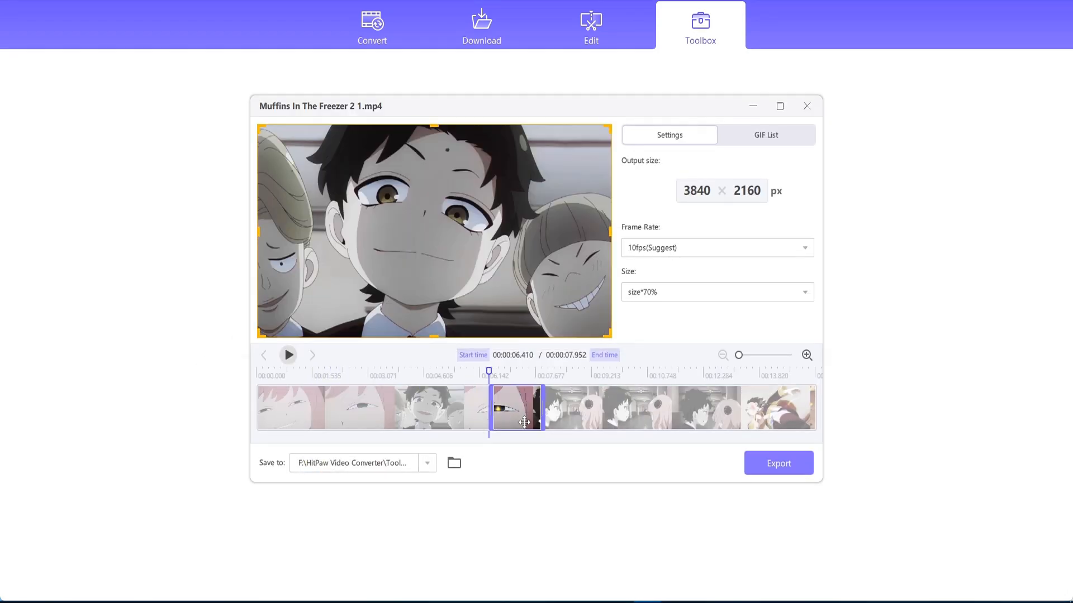
# Export the range from 00:00:11.400 to 00:00:12.269 as a GIF and open the exported file.
pyautogui.moveTo(503, 410); pyautogui.dragTo(706, 421)
pyautogui.click(686, 246)
pyautogui.click(702, 241)
pyautogui.click(813, 486)
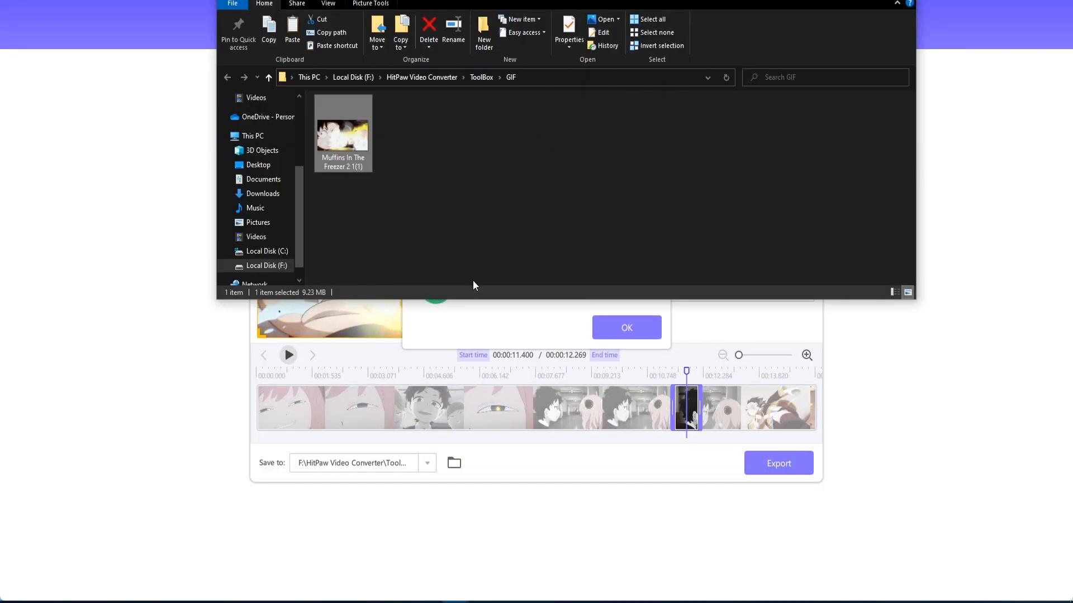
pyautogui.doubleClick(351, 140)
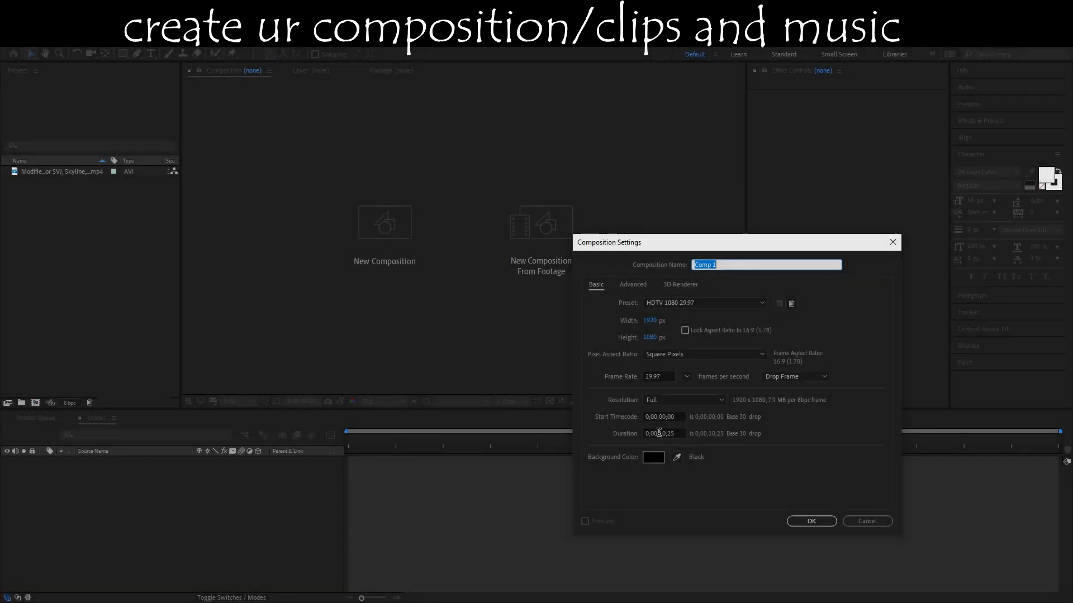
# In After Effects, create the composition Comp 1 with its duration shortened to about five seconds and a 59.94 fps frame rate.
pyautogui.click(661, 434)
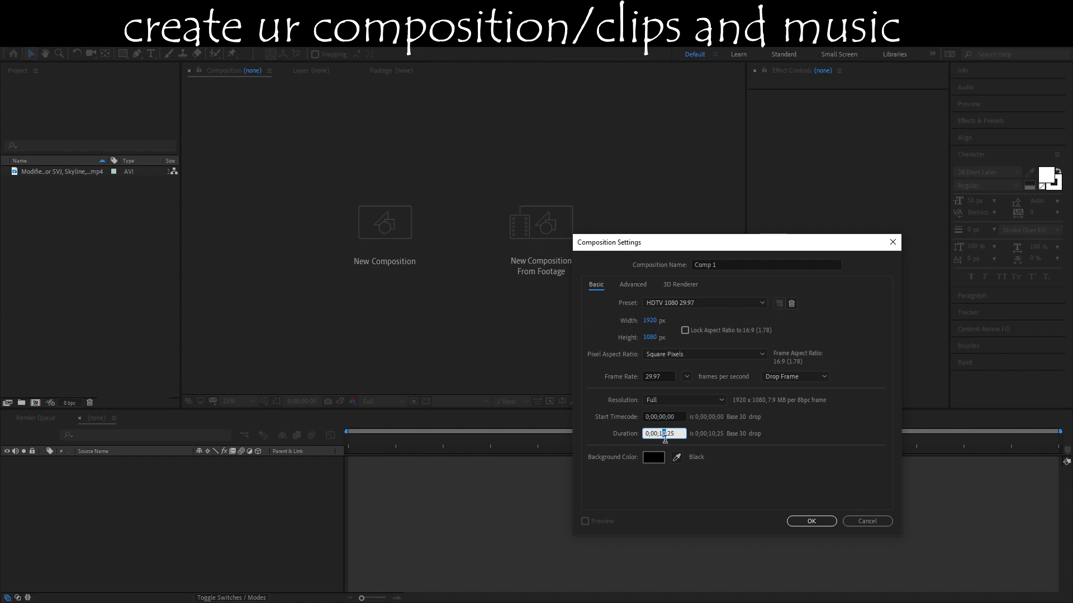
pyautogui.write('0')
pyautogui.moveTo(665, 433); pyautogui.dragTo(662, 433)
pyautogui.write('5')
pyautogui.click(663, 376)
pyautogui.click(687, 376)
pyautogui.click(698, 502)
pyautogui.click(820, 522)
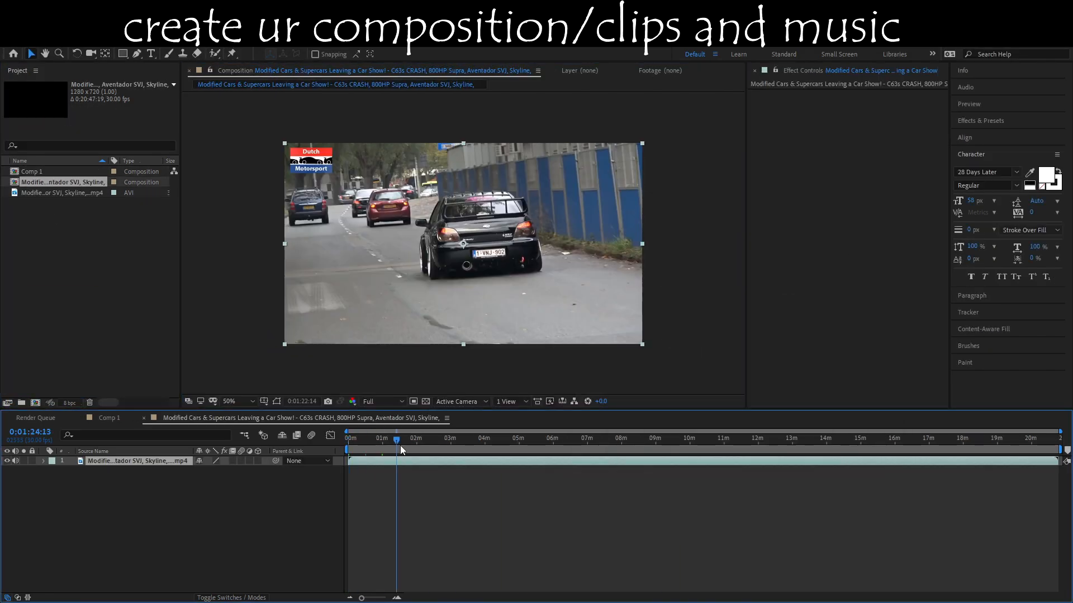
# Split the source car footage at the start and end of the first wanted clip.
pyautogui.moveTo(400, 445); pyautogui.dragTo(520, 452)
pyautogui.scroll(2, 423, 449)
pyautogui.hotkey('ctrl', 'shift', 'd')
pyautogui.hotkey('ctrl', 'z')
pyautogui.scroll(4, 414, 445)
pyautogui.hotkey('ctrl', 'shift', 'd')
pyautogui.press('space')
pyautogui.hotkey('ctrl', 'shift', 'd')
# Cut the isolated car clip out of the footage composition and paste it into Comp 1.
pyautogui.click(263, 471)
pyautogui.hotkey('ctrl', 'x')
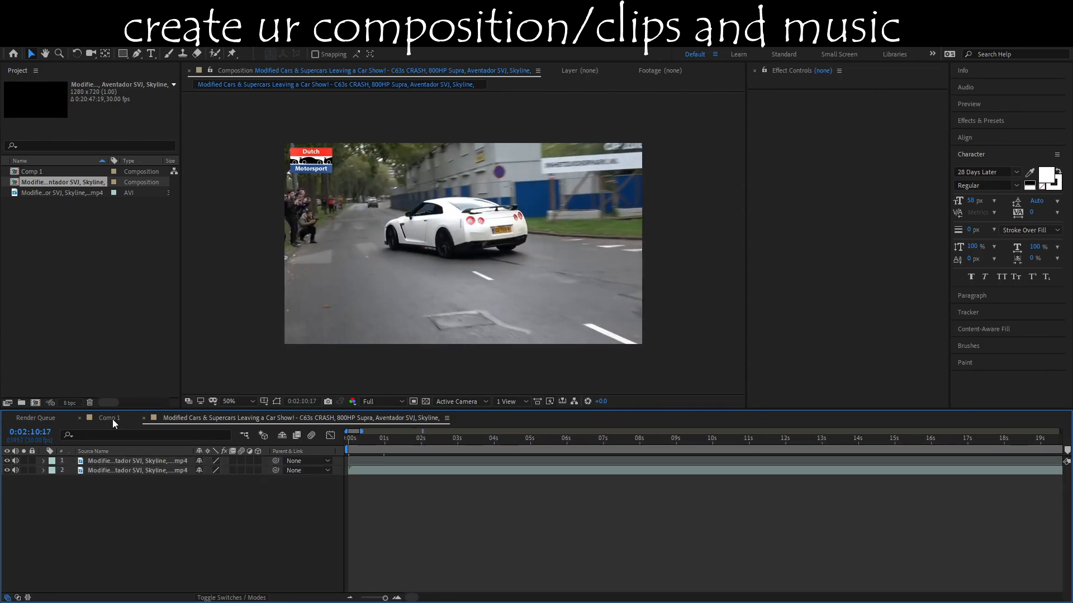
pyautogui.click(111, 419)
pyautogui.hotkey('ctrl', 'v')
# Split a second car clip out of the source footage and move it to Comp 1.
pyautogui.click(302, 418)
pyautogui.scroll(-5, 416, 468)
pyautogui.moveTo(425, 446)
pyautogui.mouseDown()
pyautogui.moveTo(462, 448)
pyautogui.moveTo(438, 446)
pyautogui.mouseUp()
pyautogui.scroll(3, 467, 463)
pyautogui.click(419, 441)
pyautogui.hotkey('ctrl', 'shift', 'd')
pyautogui.hotkey('ctrl', 'shift', 'd')
pyautogui.hotkey('ctrl', 'x')
pyautogui.click(108, 420)
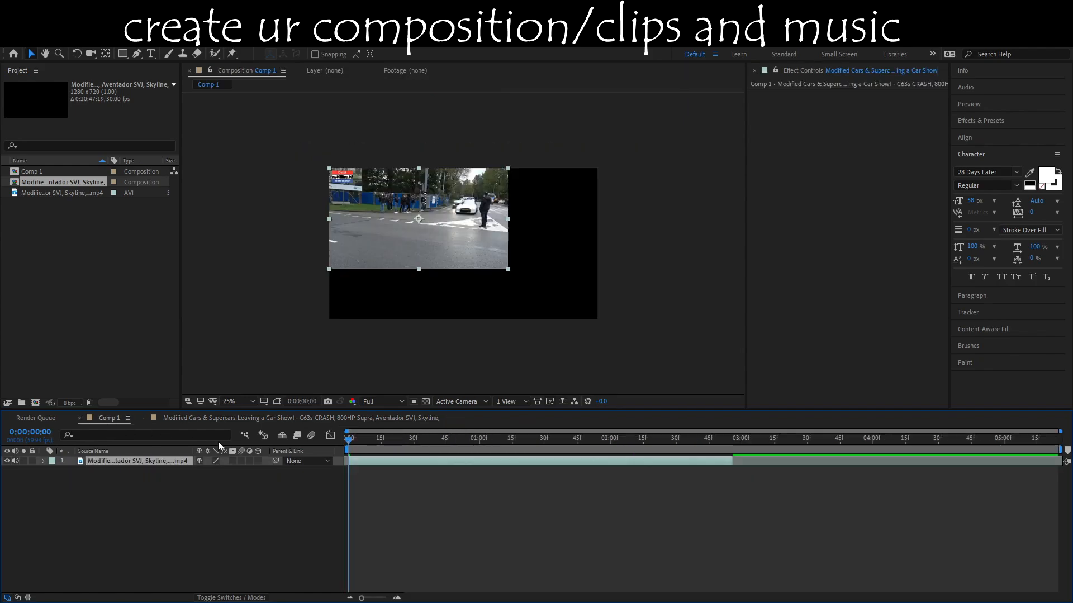
# Split a third car clip out of the source footage and paste it into Comp 1.
pyautogui.click(302, 419)
pyautogui.moveTo(361, 442); pyautogui.dragTo(357, 472)
pyautogui.hotkey('ctrl', 'shift', 'd')
pyautogui.hotkey('ctrl', 'shift', 'd')
pyautogui.click(109, 419)
pyautogui.hotkey('ctrl', 'v')
# Mute the audio of all three clips and set their scale to 150%.
pyautogui.moveTo(15, 461); pyautogui.dragTo(15, 481)
pyautogui.hotkey('ctrl', 'a')
pyautogui.press('s')
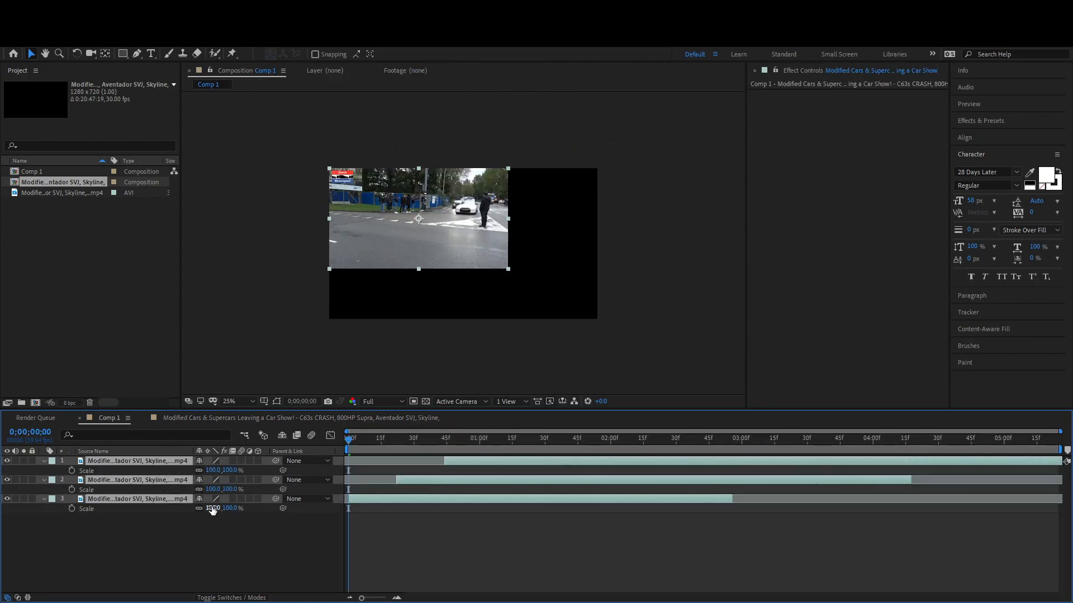
pyautogui.click(212, 509)
pyautogui.write('150p')
# Reset the position of the clips to the composition centre at 960, 540.
pyautogui.rightClick(129, 510)
pyautogui.click(158, 455)
pyautogui.rightClick(129, 489)
pyautogui.click(158, 434)
pyautogui.click(370, 541)
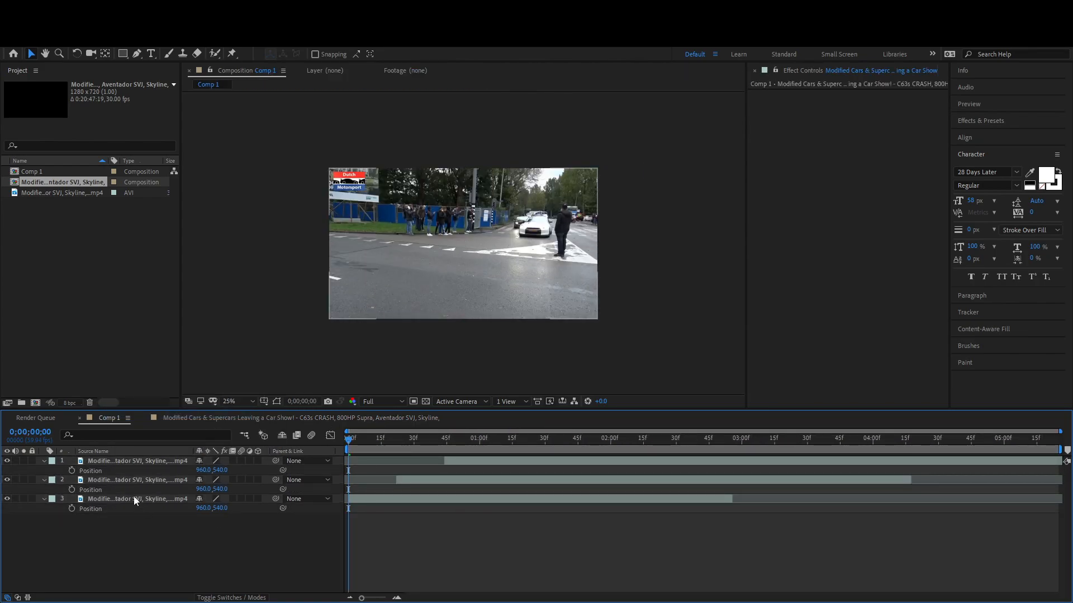
# Reorder the three clip layers in Comp 1 and slide them in time relative to each other.
pyautogui.moveTo(136, 499); pyautogui.dragTo(136, 457)
pyautogui.moveTo(136, 480); pyautogui.dragTo(137, 458)
pyautogui.moveTo(428, 499); pyautogui.dragTo(379, 499)
pyautogui.moveTo(379, 481); pyautogui.dragTo(391, 481)
pyautogui.moveTo(486, 461); pyautogui.dragTo(389, 461)
pyautogui.moveTo(136, 461); pyautogui.dragTo(136, 505)
pyautogui.moveTo(391, 480); pyautogui.dragTo(479, 480)
pyautogui.moveTo(402, 460); pyautogui.dragTo(512, 461)
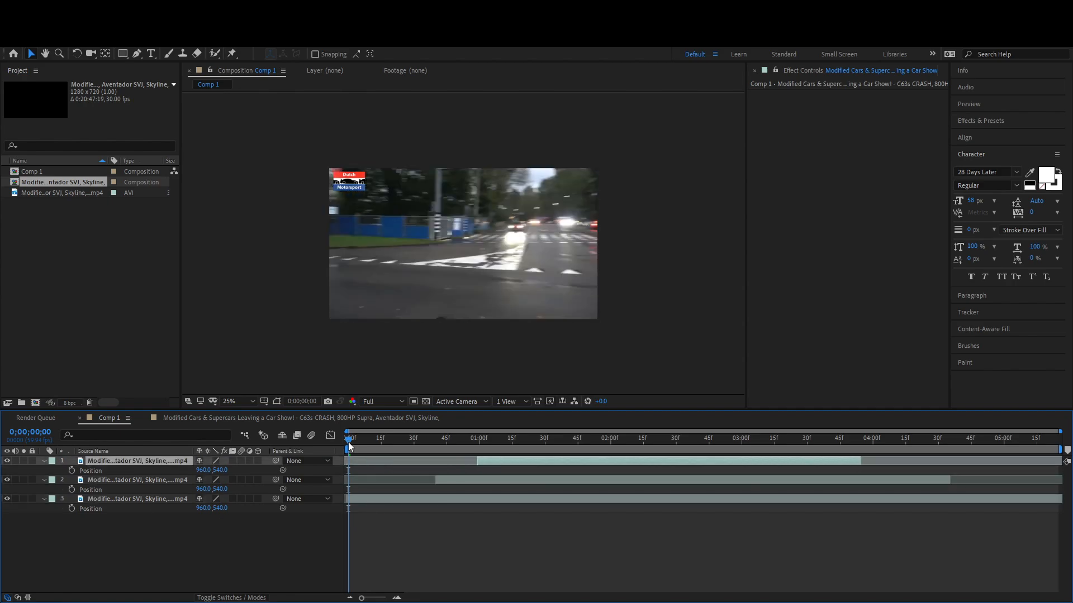
# Slide the middle layer's clip to a later time and play back the sequence.
pyautogui.moveTo(347, 441); pyautogui.dragTo(365, 441)
pyautogui.moveTo(475, 481); pyautogui.dragTo(615, 480)
pyautogui.click(440, 497)
pyautogui.press('space')
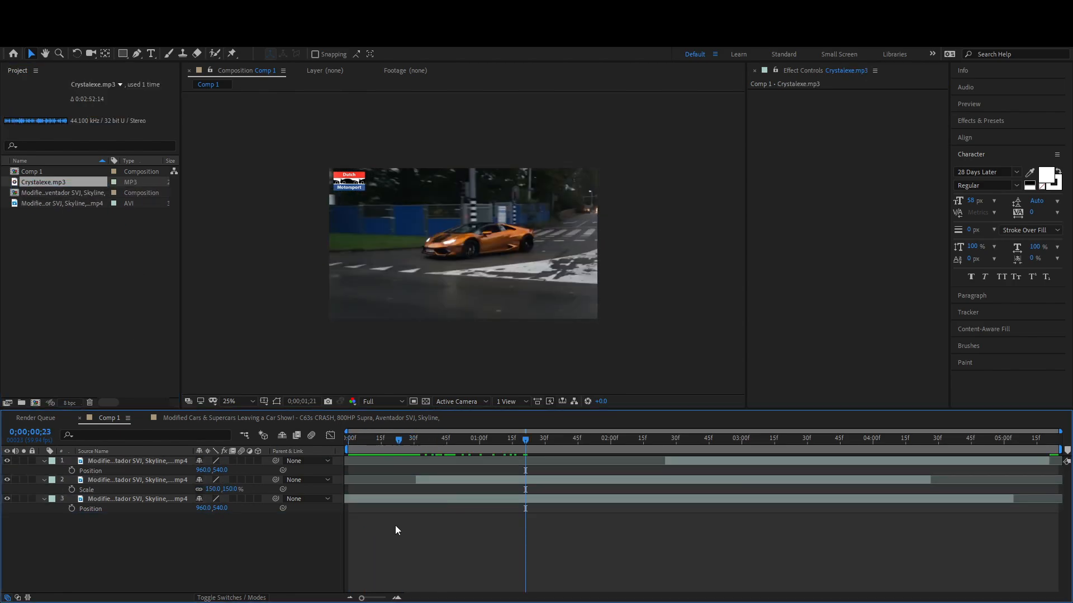
# Reveal the Crystalexe.mp3 waveform and slide the music layer earlier in the timeline.
pyautogui.press('l')
pyautogui.press('l')
pyautogui.moveTo(668, 519); pyautogui.dragTo(190, 531)
pyautogui.moveTo(754, 519); pyautogui.dragTo(363, 531)
pyautogui.moveTo(1021, 520); pyautogui.dragTo(367, 531)
pyautogui.moveTo(367, 441); pyautogui.dragTo(281, 468)
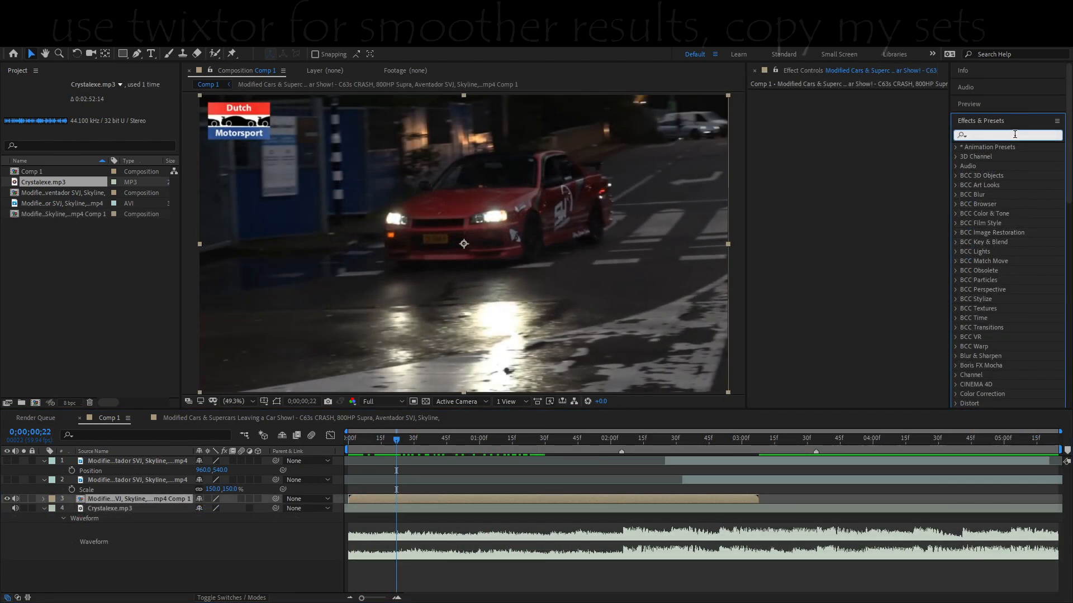
# Apply the twixtor preset to the red car precomp with input frame rate 15, speed 60% and Motion Weighted Blend interpolation.
pyautogui.write('twixtor')
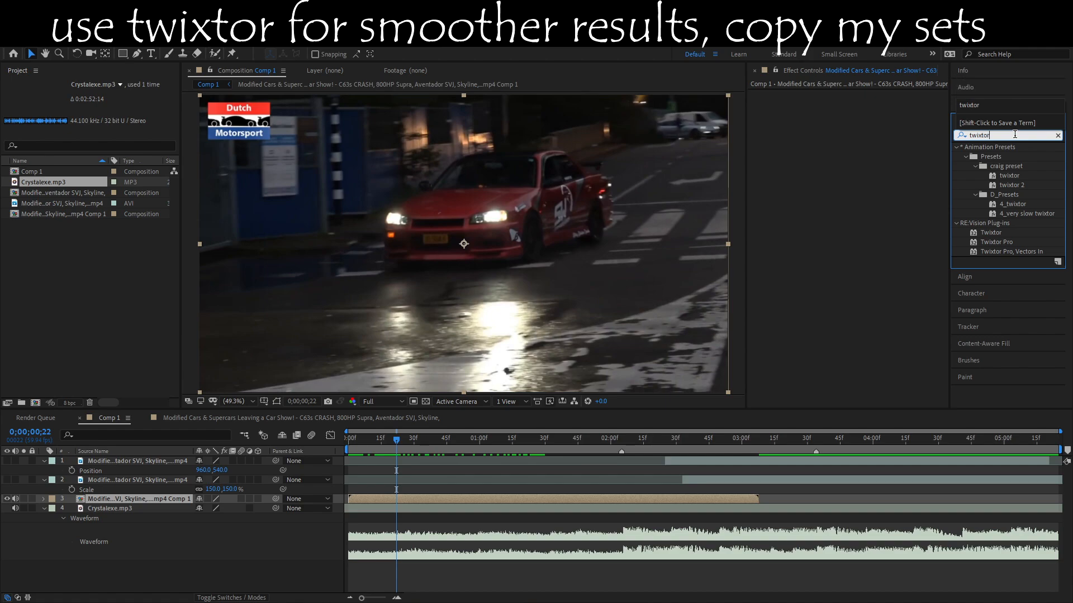
pyautogui.doubleClick(1009, 176)
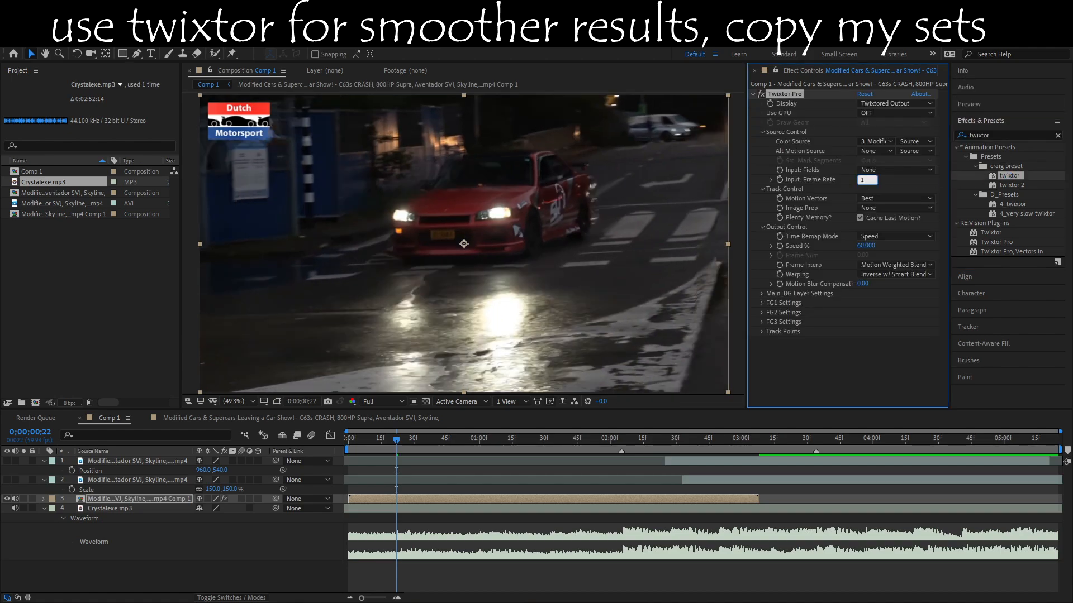
pyautogui.click(879, 266)
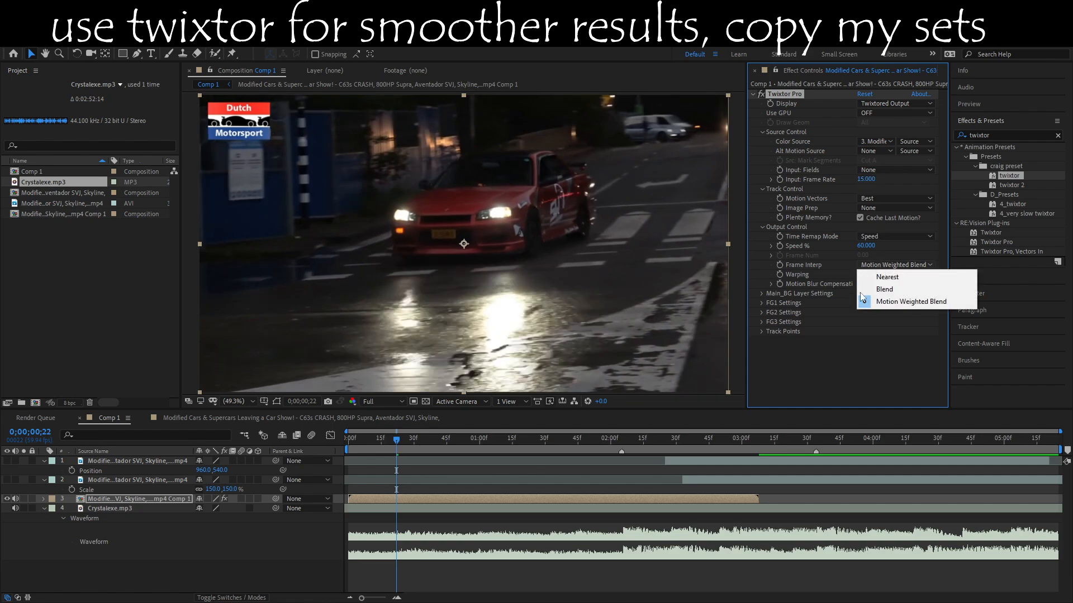
pyautogui.click(870, 276)
pyautogui.click(889, 299)
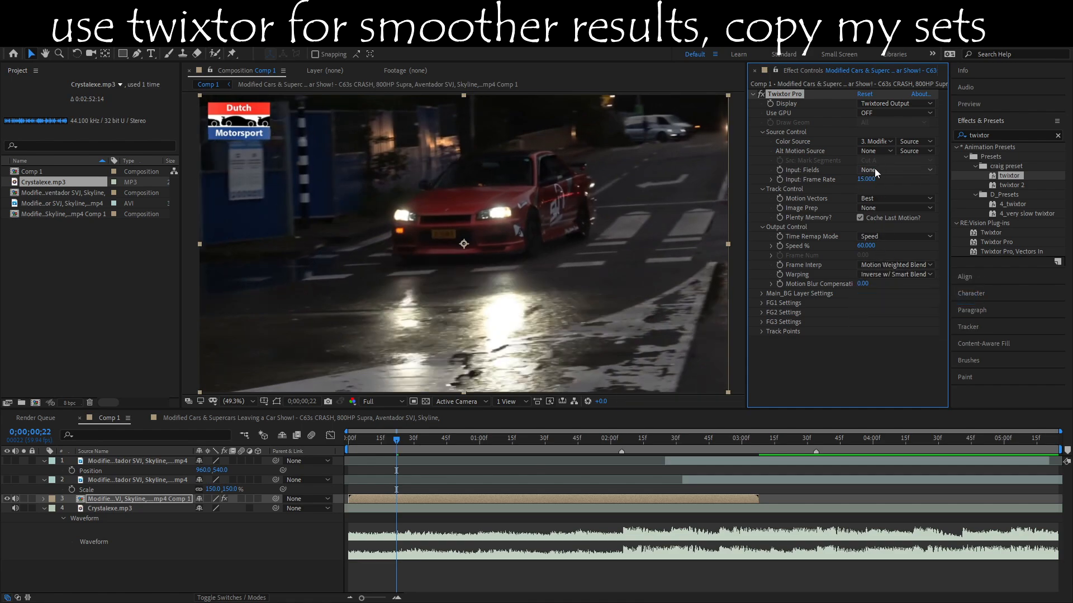
pyautogui.click(869, 247)
pyautogui.press('Return')
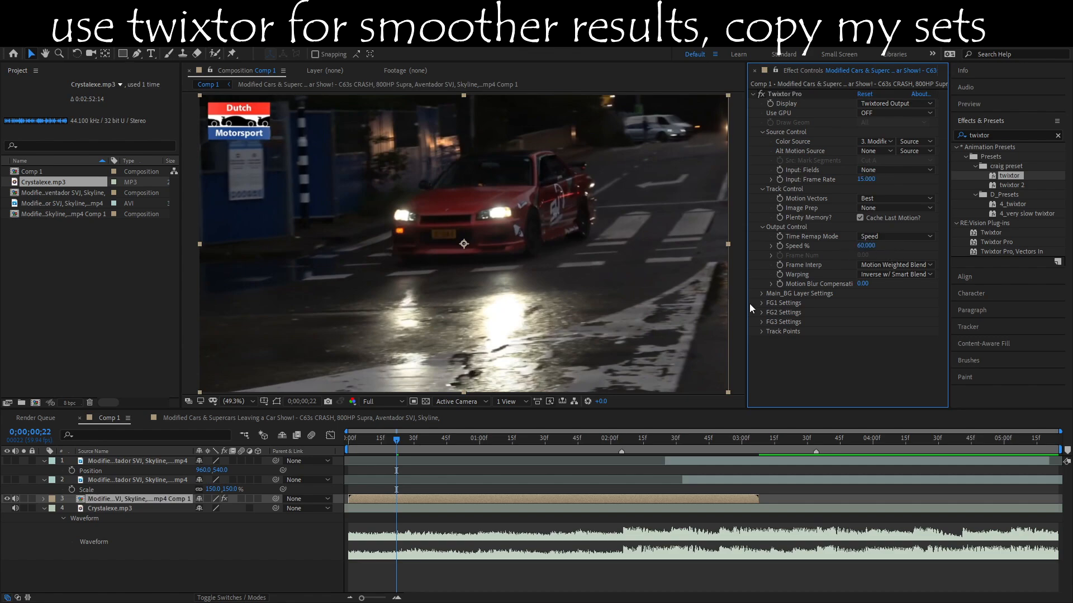
# Scrub to 0;00;01;57 in the red car clip and set the Twixtor speed to 50%.
pyautogui.moveTo(394, 440); pyautogui.dragTo(494, 451)
pyautogui.moveTo(601, 459); pyautogui.dragTo(604, 458)
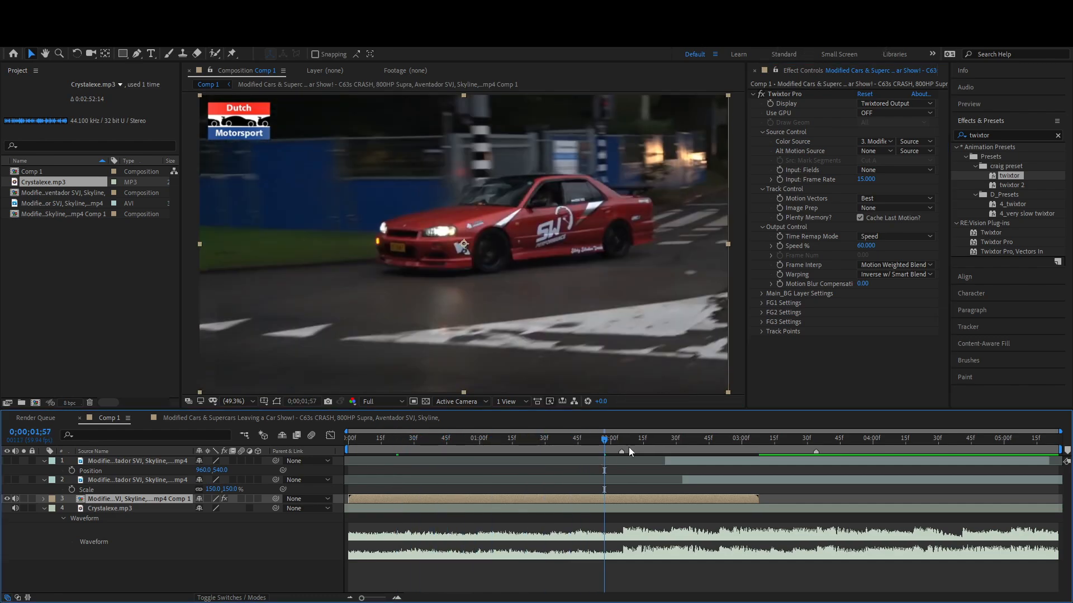
pyautogui.click(869, 246)
pyautogui.write('50')
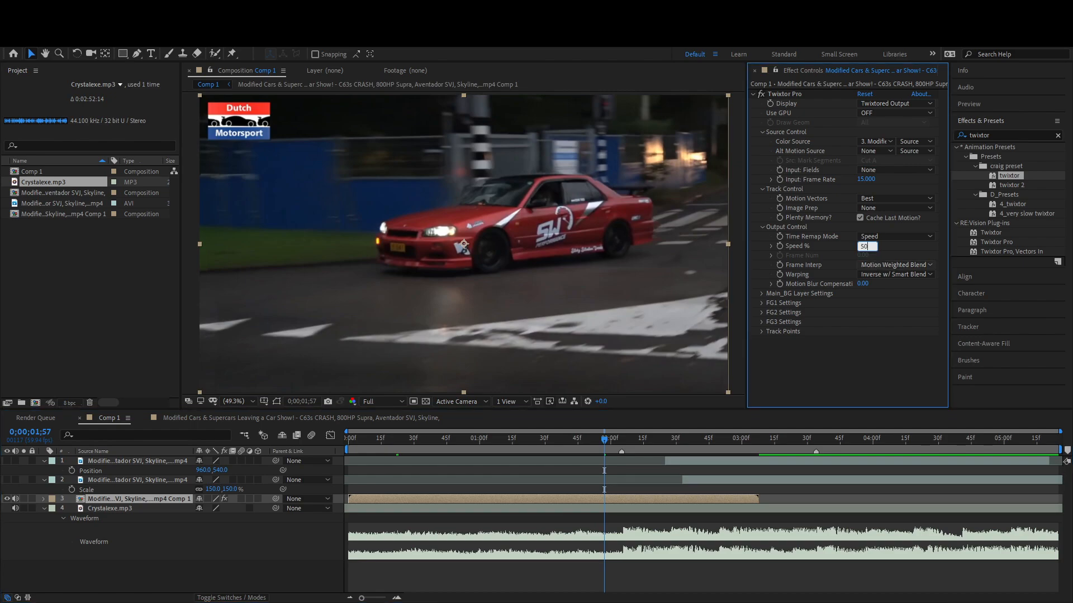
pyautogui.press('Return')
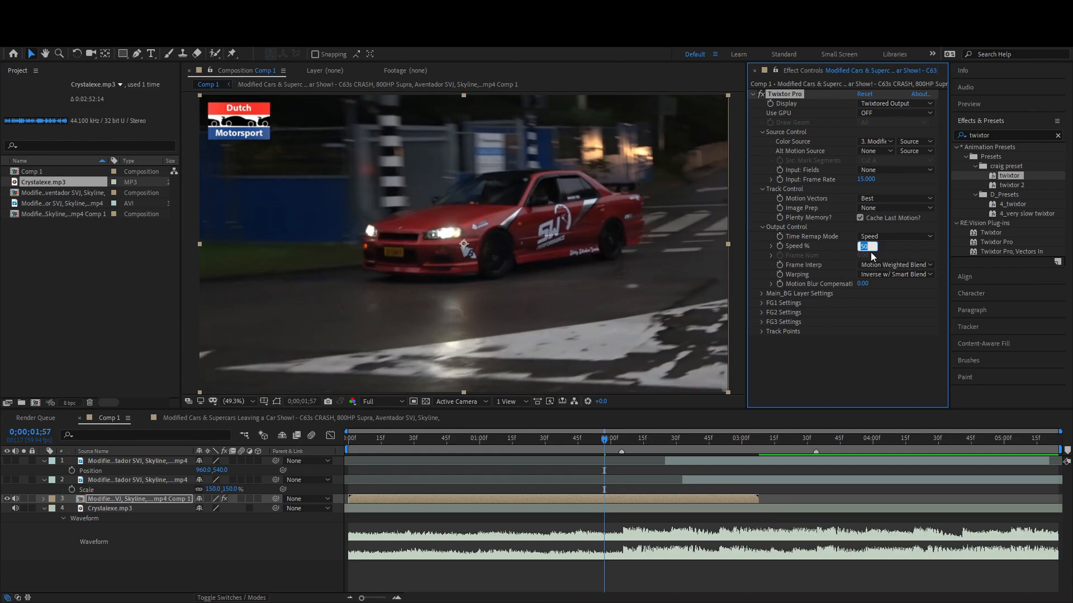
# Keyframe the red car clip's Twixtor speed at 30% at 0;00;01;59.
pyautogui.click(609, 440)
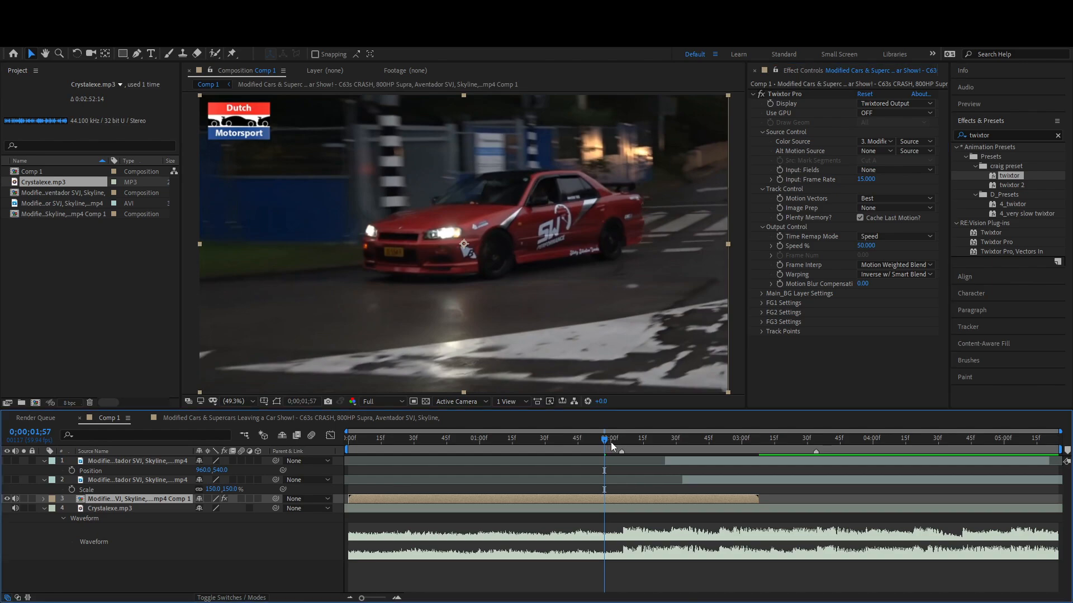
pyautogui.click(866, 246)
pyautogui.write('3')
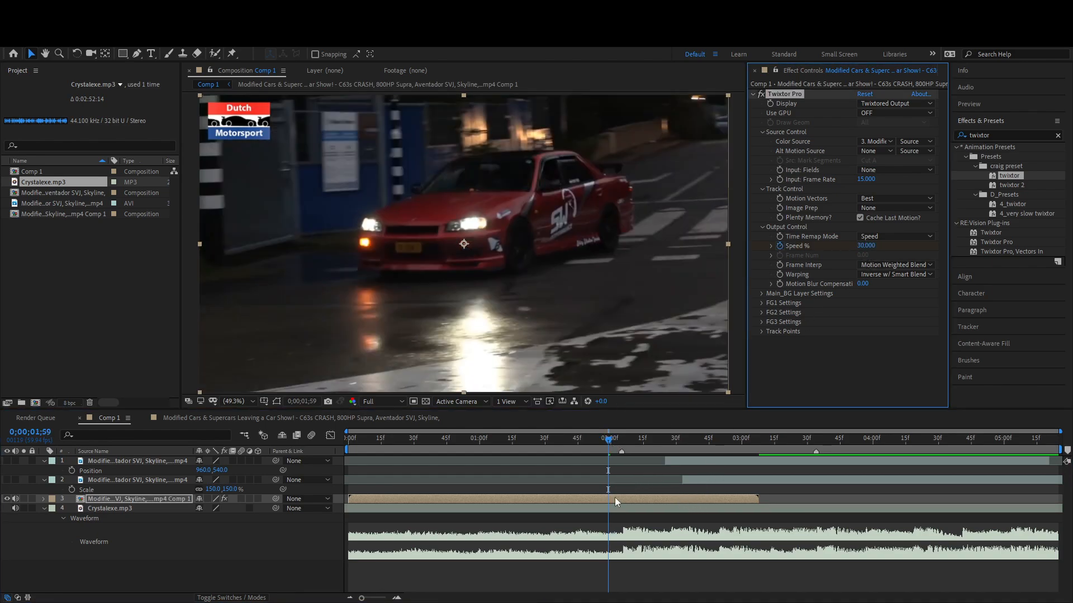
# Reveal the red car clip's keyframes and add a Twixtor speed keyframe of 900% at 0;00;02;05.
pyautogui.write('u')
pyautogui.press('=')
pyautogui.scroll(1, 618, 459)
pyautogui.click(640, 440)
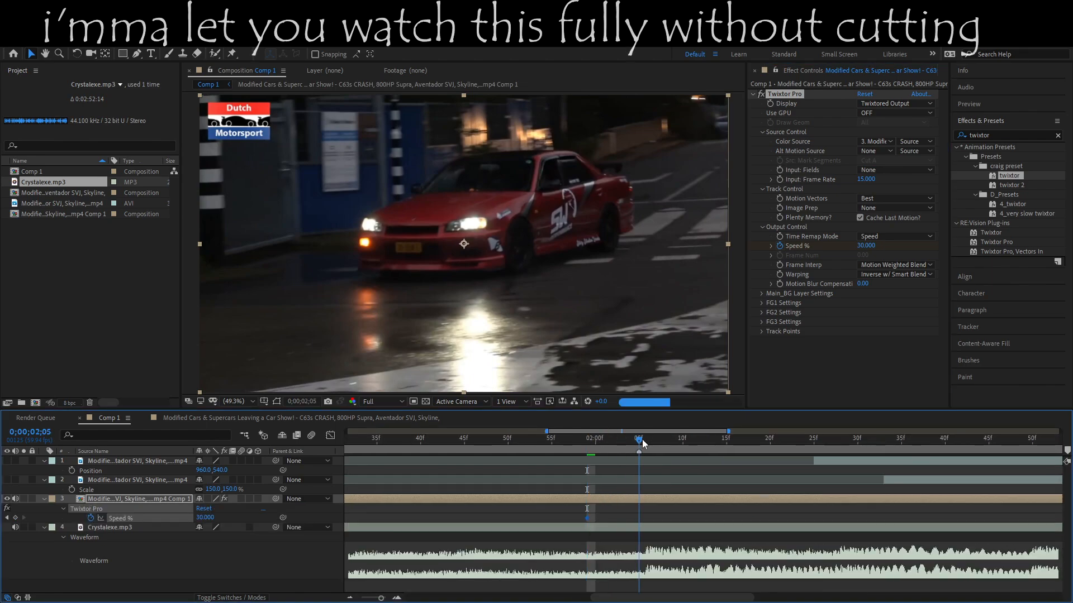
pyautogui.click(207, 517)
pyautogui.click(207, 517)
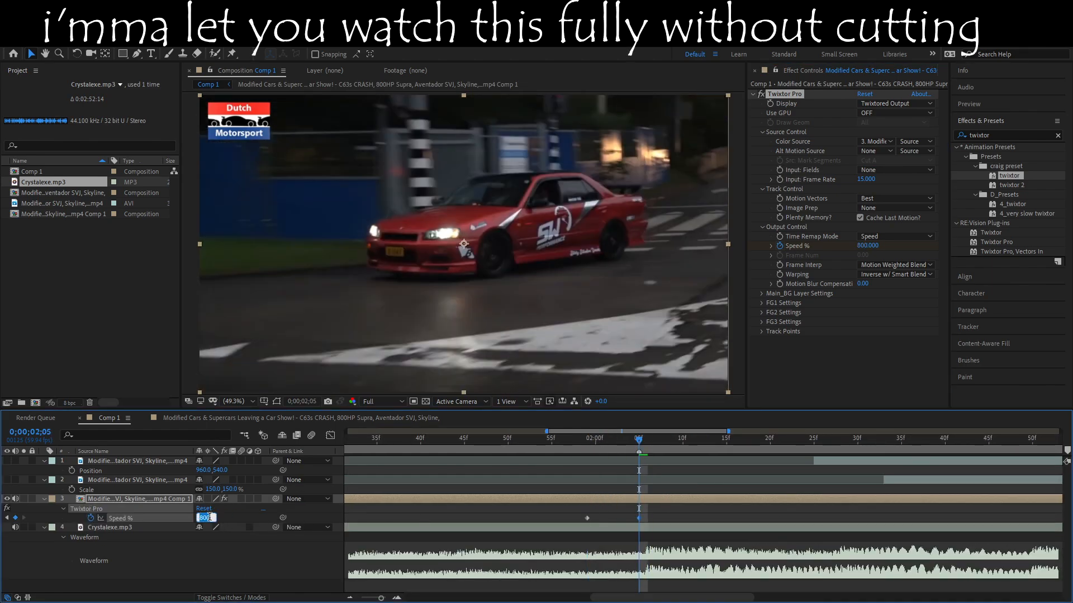
pyautogui.write('900')
pyautogui.press('Return')
# Change the Twixtor speed keyframe at 0;00;01;59 to 40%.
pyautogui.click(590, 524)
pyautogui.click(587, 445)
pyautogui.click(207, 517)
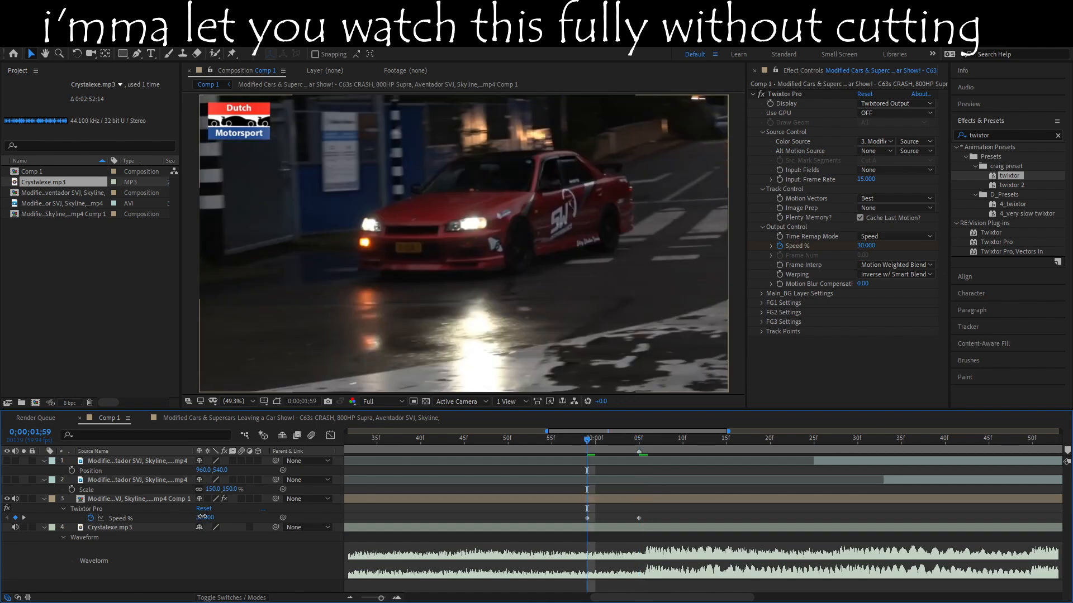
pyautogui.write('40')
# Shape the red car clip's speed curve into a slow start with a steep rise towards 0;00;02;05.
pyautogui.click(639, 442)
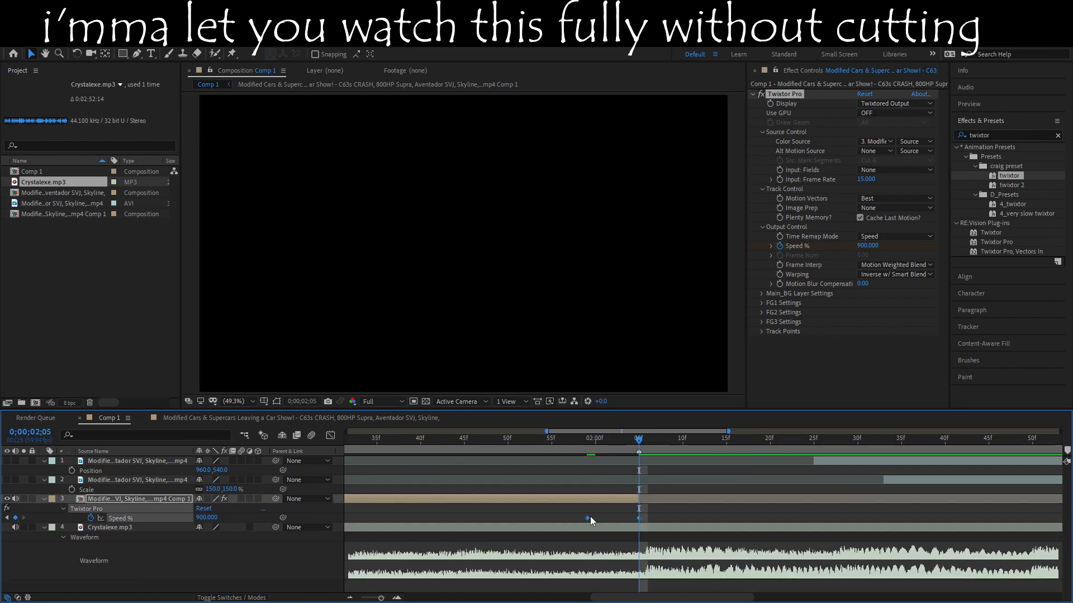
pyautogui.hotkey('shift', 'F3')
pyautogui.moveTo(631, 548); pyautogui.dragTo(633, 553)
pyautogui.moveTo(604, 568); pyautogui.dragTo(618, 568)
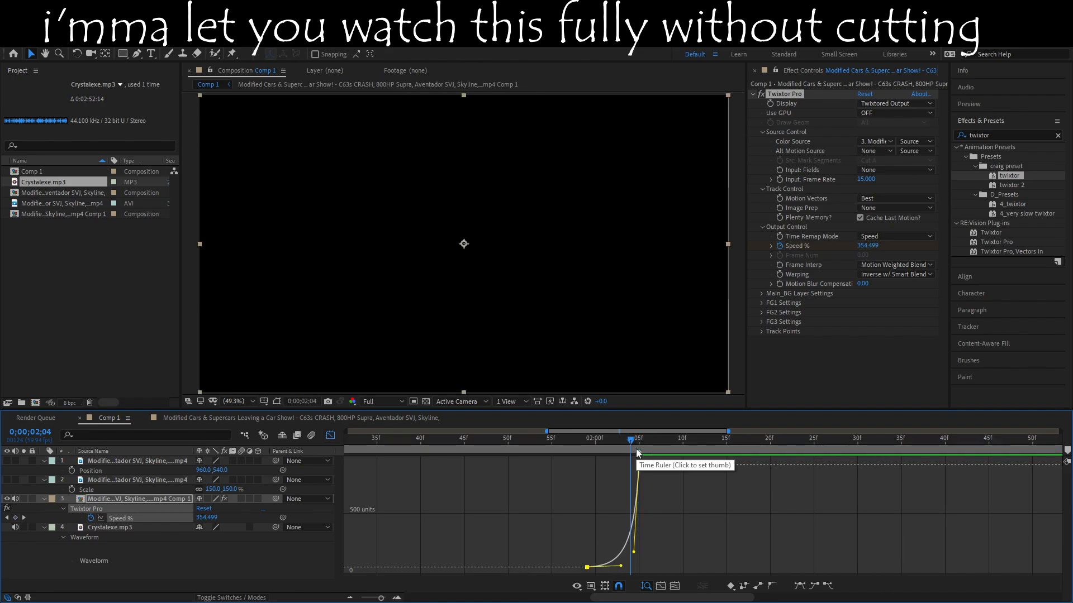
pyautogui.hotkey('shift', 'F3')
# Show the orange car clip, slide it earlier to the transition, and split off and delete the unwanted portion.
pyautogui.click(698, 485)
pyautogui.click(6, 481)
pyautogui.moveTo(827, 481); pyautogui.dragTo(619, 493)
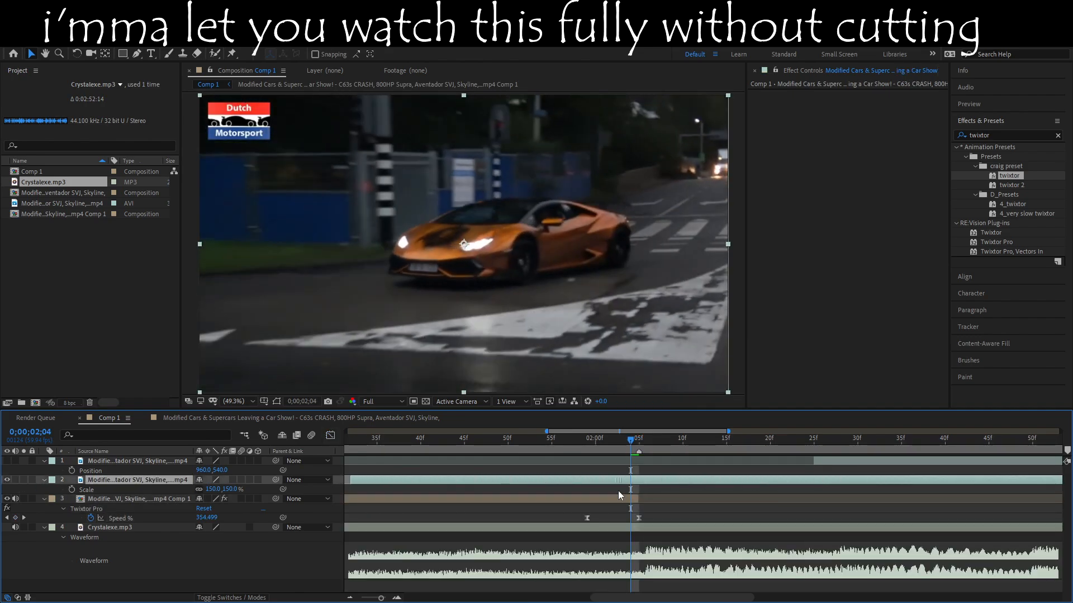
pyautogui.hotkey('ctrl', 'shift', 'd')
pyautogui.click(621, 490)
pyautogui.moveTo(632, 443)
pyautogui.mouseDown()
pyautogui.moveTo(662, 480)
pyautogui.moveTo(635, 453)
pyautogui.mouseUp()
pyautogui.press('Delete')
# Adjust the orange car clip's timing so that it starts at 0;00;02;04.
pyautogui.press('pageup')
pyautogui.moveTo(738, 480); pyautogui.dragTo(747, 481)
pyautogui.moveTo(632, 447); pyautogui.dragTo(640, 453)
pyautogui.moveTo(663, 481); pyautogui.dragTo(631, 450)
# Scale and reposition the orange car clip to match the red car beneath it.
pyautogui.press('t')
pyautogui.moveTo(205, 491); pyautogui.dragTo(248, 493)
pyautogui.press('s')
pyautogui.moveTo(498, 332); pyautogui.dragTo(522, 321)
pyautogui.moveTo(214, 490); pyautogui.dragTo(211, 490)
pyautogui.moveTo(455, 330); pyautogui.dragTo(461, 325)
# Lower the orange car clip's opacity to fine-tune its placement over the red car, and restore full opacity.
pyautogui.press('t')
pyautogui.moveTo(215, 489); pyautogui.dragTo(183, 492)
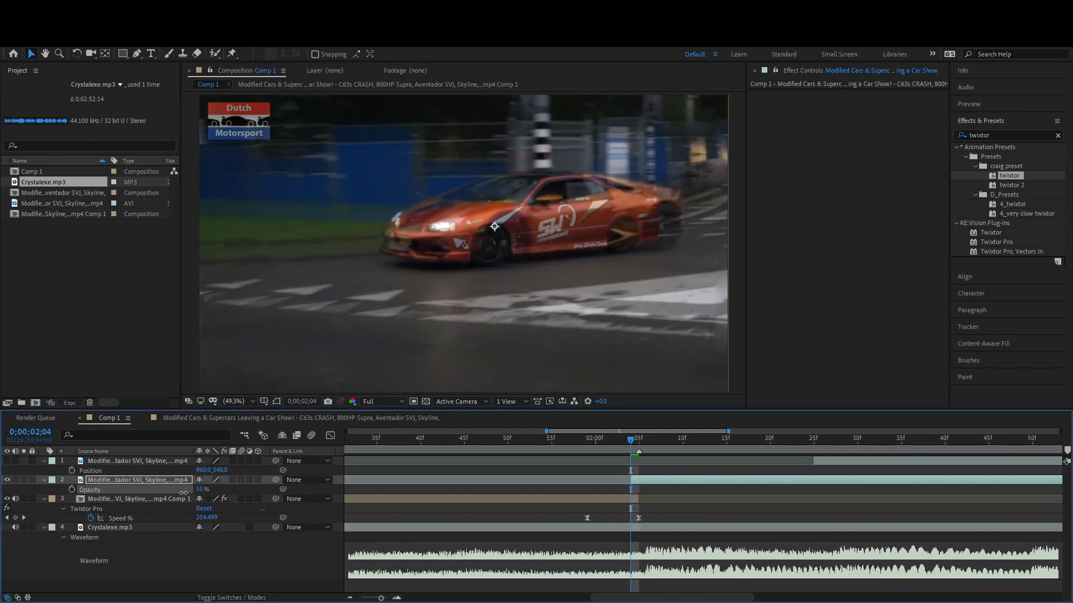
pyautogui.moveTo(496, 355); pyautogui.dragTo(494, 358)
pyautogui.moveTo(208, 490); pyautogui.dragTo(251, 492)
# Add Position and Scale keyframes to the orange car clip at 0;00;02;04.
pyautogui.scroll(-2, 477, 327)
pyautogui.press('p')
pyautogui.click(71, 490)
pyautogui.hotkey('shift', 's')
pyautogui.click(72, 499)
# At 0;00;02;36, keyframe the orange car clip back to position 960, 540 and scale 150%.
pyautogui.moveTo(631, 440); pyautogui.dragTo(910, 441)
pyautogui.keyDown('shift'); pyautogui.click(121, 499); pyautogui.keyUp('shift')
pyautogui.rightClick(123, 499)
pyautogui.click(223, 436)
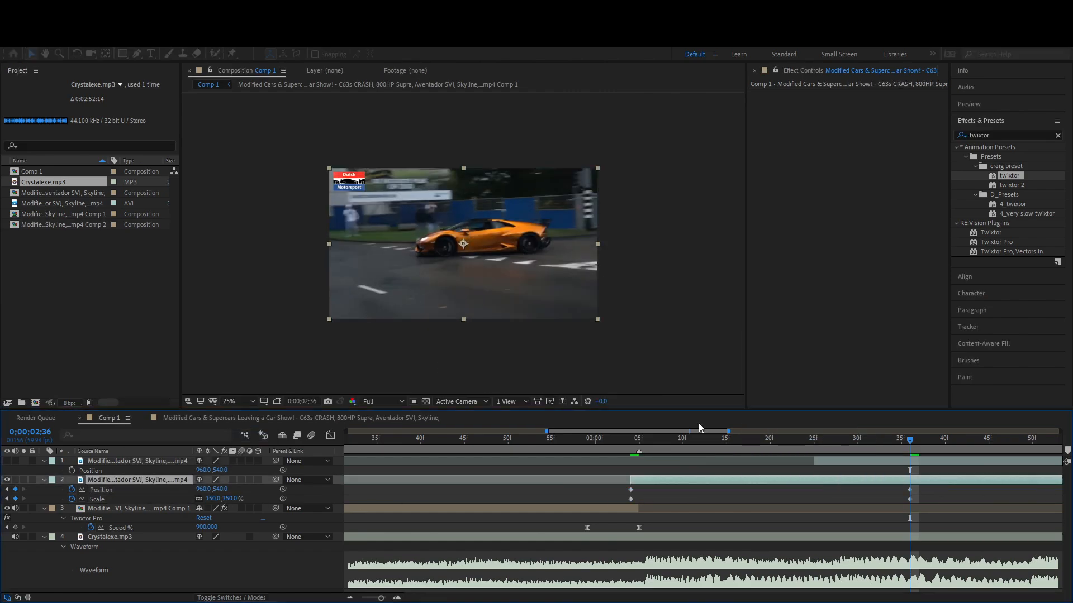
# Apply the twixtor preset to the orange car precomp with input frame rate 15 and keyframe its speed at 600% at 0;00;02;05.
pyautogui.click(640, 439)
pyautogui.doubleClick(1018, 176)
pyautogui.click(867, 179)
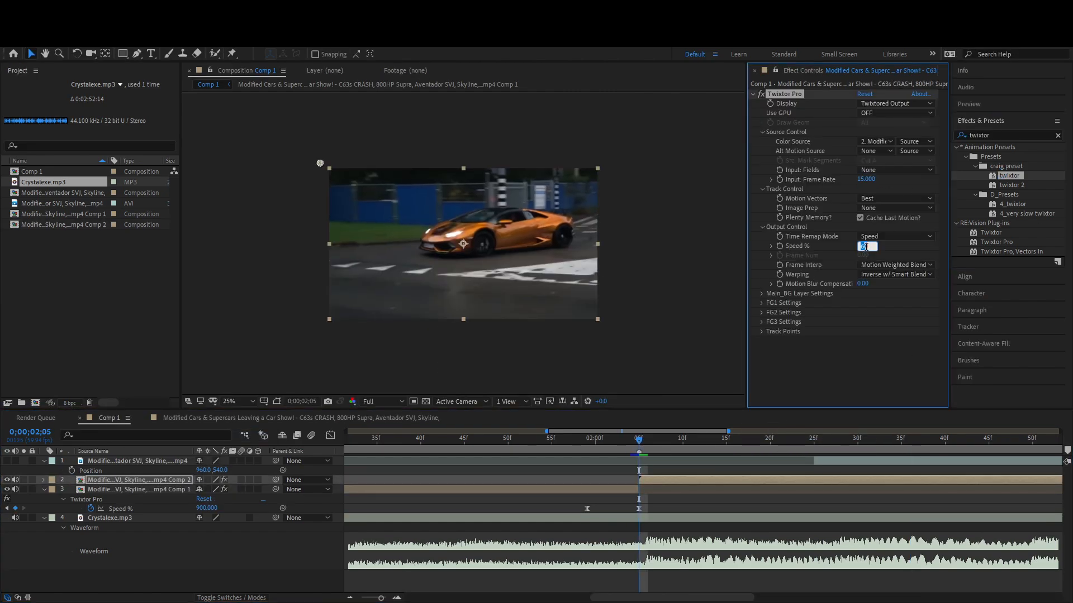
pyautogui.click(680, 481)
pyautogui.press('u')
# Keyframe the orange car clip's speed at 20% at 0;00;02;11 and shape the curve as a steep drop that eases out.
pyautogui.click(691, 441)
pyautogui.click(202, 498)
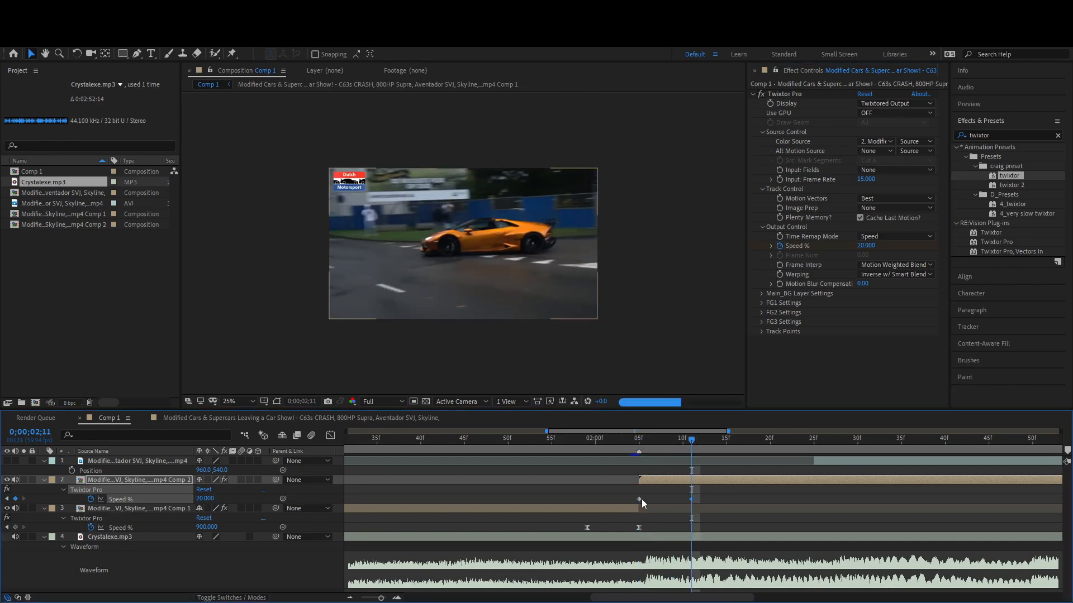
pyautogui.click(639, 499)
pyautogui.hotkey('shift', 'F3')
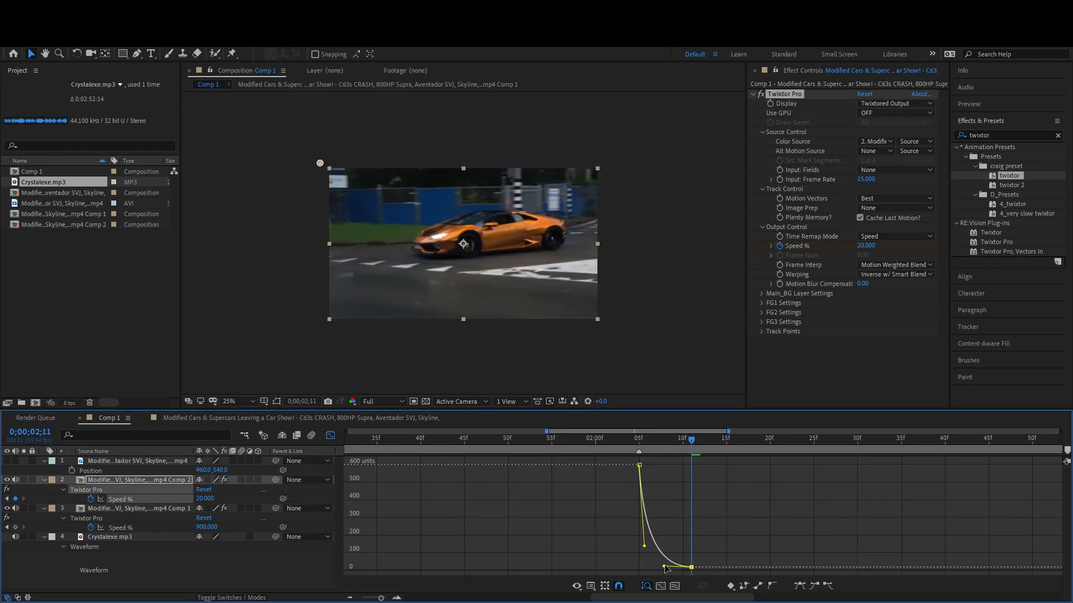
pyautogui.hotkey('shift', 'F3')
# Preview the transition and readjust the curve handles of the red car clip's speed keyframes.
pyautogui.click(552, 442)
pyautogui.press('space')
pyautogui.moveTo(553, 442); pyautogui.dragTo(605, 444)
pyautogui.click(639, 527)
pyautogui.click(328, 436)
pyautogui.moveTo(636, 550); pyautogui.dragTo(642, 532)
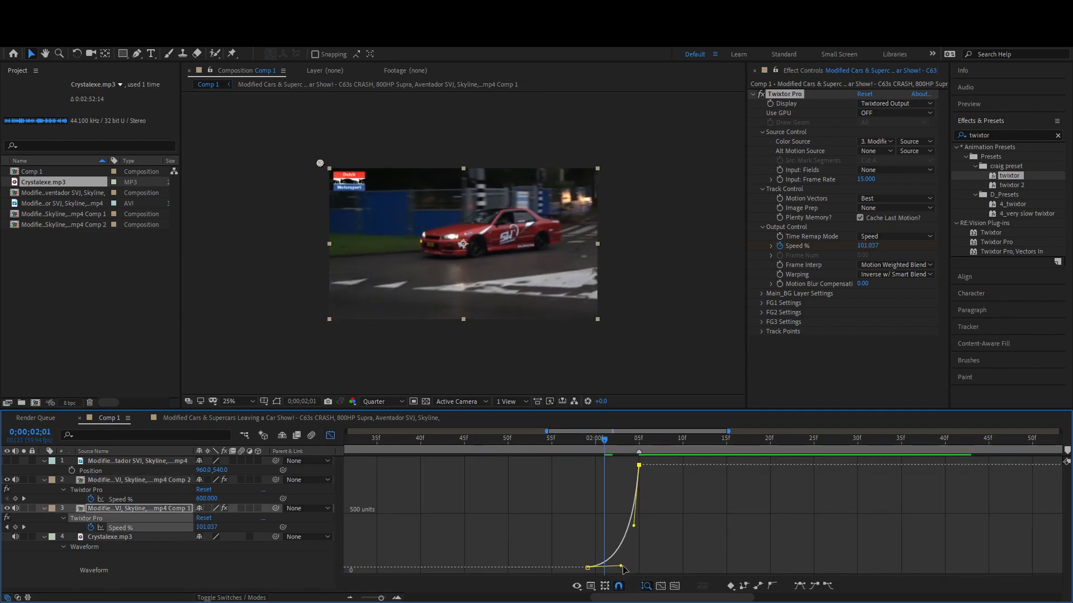
pyautogui.moveTo(623, 567); pyautogui.dragTo(619, 563)
pyautogui.hotkey('shift', 'F3')
# Readjust the curve handles of the orange car clip's speed keyframes and preview the transition from the red car.
pyautogui.click(614, 501)
pyautogui.click(700, 481)
pyautogui.click(691, 499)
pyautogui.click(329, 435)
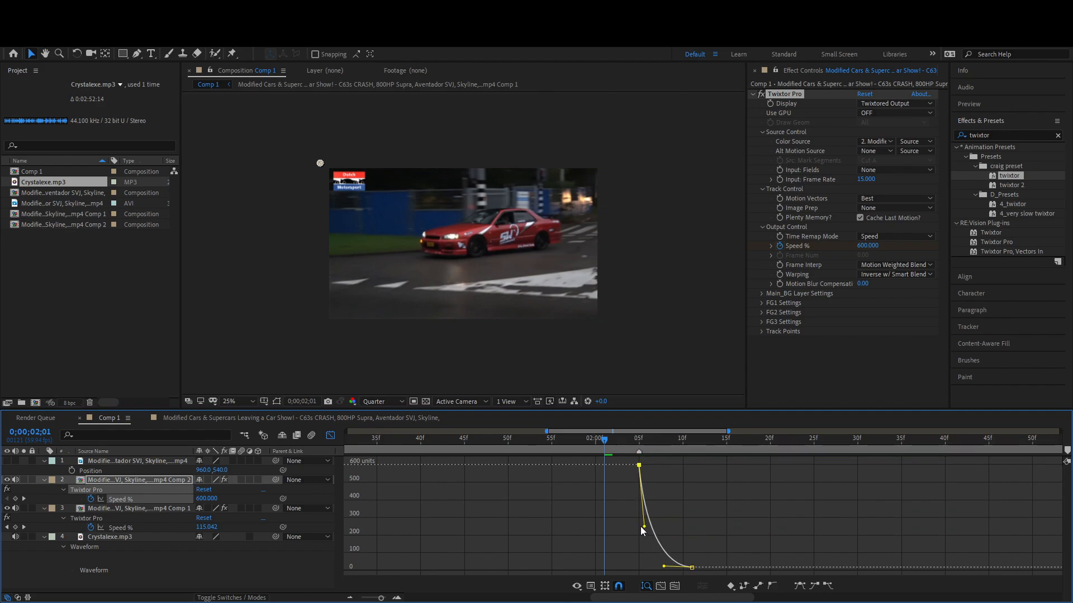
pyautogui.moveTo(603, 449); pyautogui.dragTo(633, 449)
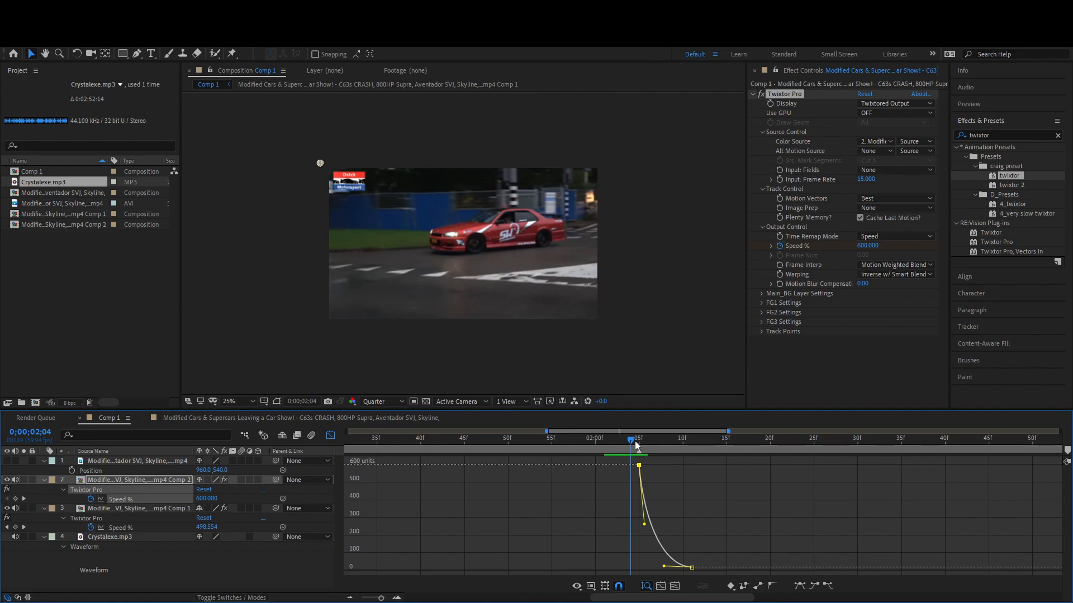
pyautogui.moveTo(638, 444); pyautogui.dragTo(875, 462)
pyautogui.press('space')
pyautogui.press('space')
pyautogui.hotkey('shift', 'F3')
pyautogui.scroll(-3, 712, 486)
pyautogui.click(759, 491)
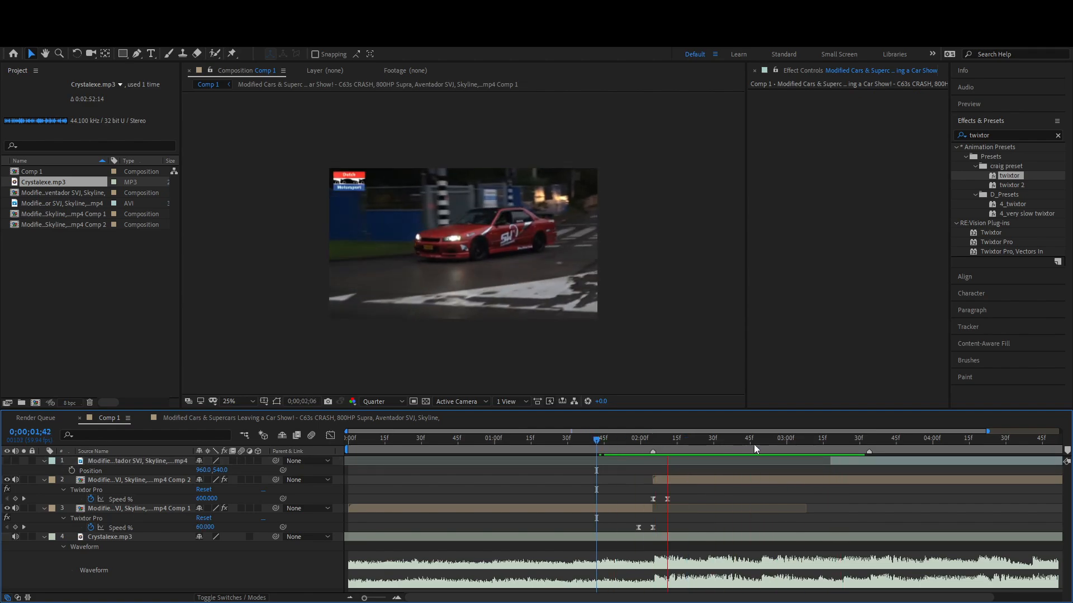
# Keyframe the orange car clip's speed at 20% a few frames before 0;00;02;50 and at -500% at 0;00;02;50.
pyautogui.moveTo(755, 444); pyautogui.dragTo(763, 454)
pyautogui.click(15, 499)
pyautogui.scroll(3, 764, 505)
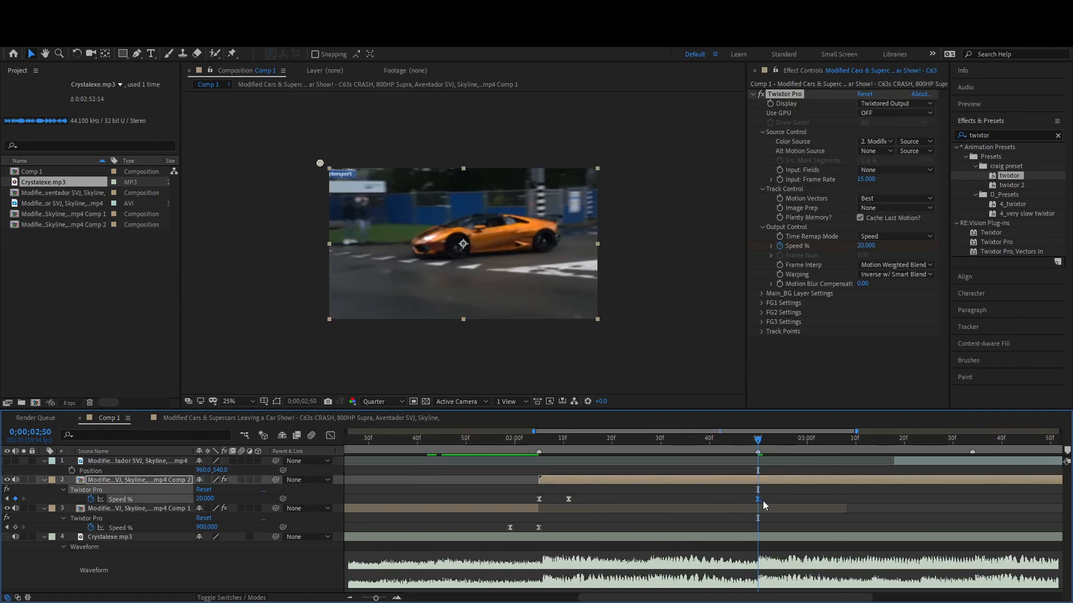
pyautogui.press('Return')
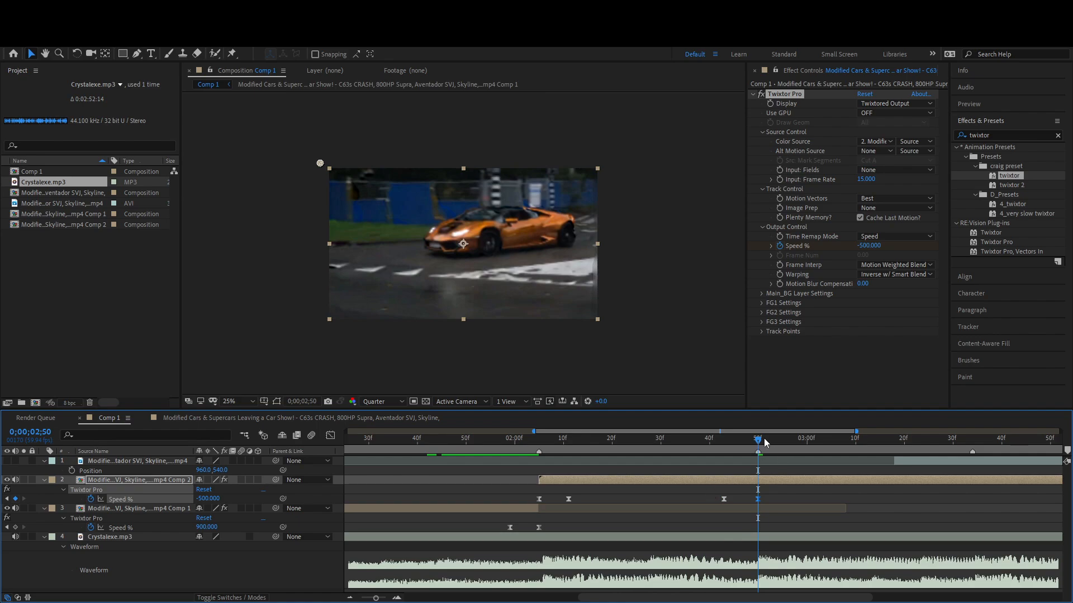
# Bring the orange car clip's speed back to 20% just after 0;00;02;50 and shape the curve as a sharp dip.
pyautogui.press('space')
pyautogui.hotkey('shift', 'F3')
pyautogui.moveTo(754, 566); pyautogui.dragTo(778, 520)
# Set the preview resolution to Full and preview the orange car's reverse-speed dip.
pyautogui.click(369, 402)
pyautogui.click(376, 429)
pyautogui.press('space')
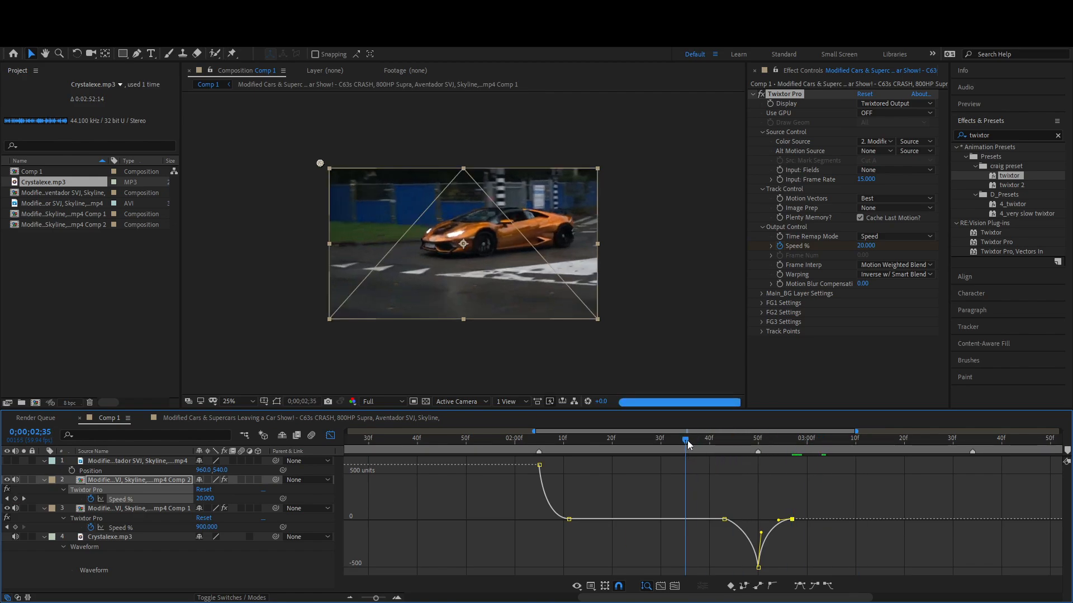
pyautogui.moveTo(688, 444); pyautogui.dragTo(837, 444)
pyautogui.press('space')
pyautogui.hotkey('shift', 'F3')
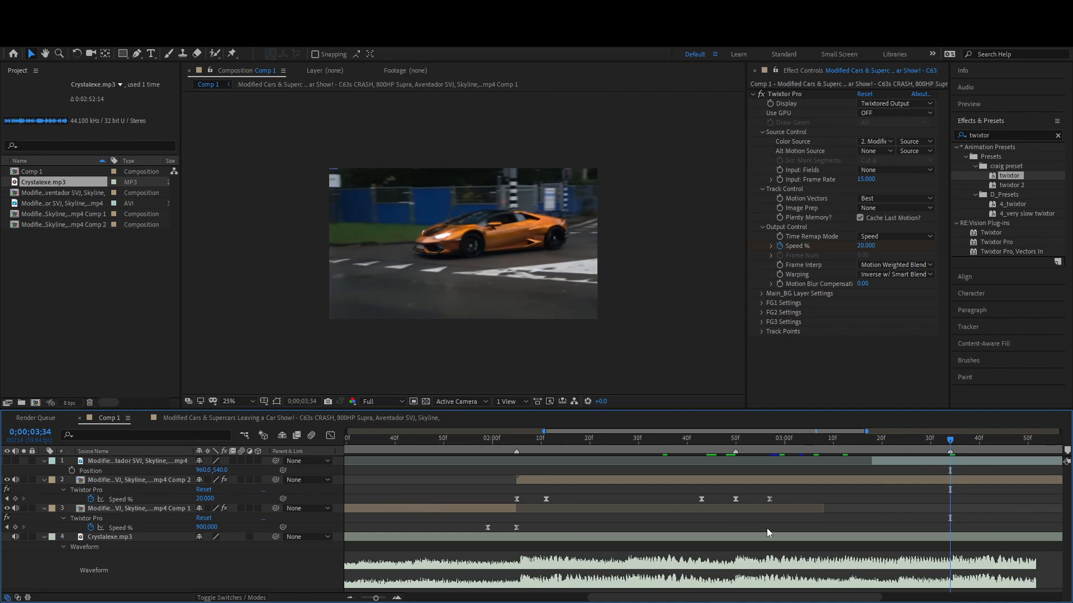
# Show the source footage layer, find the white car shot and trim the footage to start at 0;00;03;34.
pyautogui.hscroll(9, 780, 524)
pyautogui.click(710, 461)
pyautogui.click(7, 462)
pyautogui.moveTo(826, 463); pyautogui.dragTo(415, 468)
pyautogui.hotkey('ctrl', 'shift', 'd')
pyautogui.click(739, 472)
pyautogui.press('Delete')
pyautogui.press('pageup')
pyautogui.press('pagedown')
pyautogui.press('pageup')
pyautogui.press('pagedown')
pyautogui.moveTo(751, 463)
pyautogui.mouseDown()
pyautogui.moveTo(782, 464)
pyautogui.moveTo(729, 463)
pyautogui.moveTo(793, 463)
pyautogui.moveTo(741, 463)
pyautogui.mouseUp()
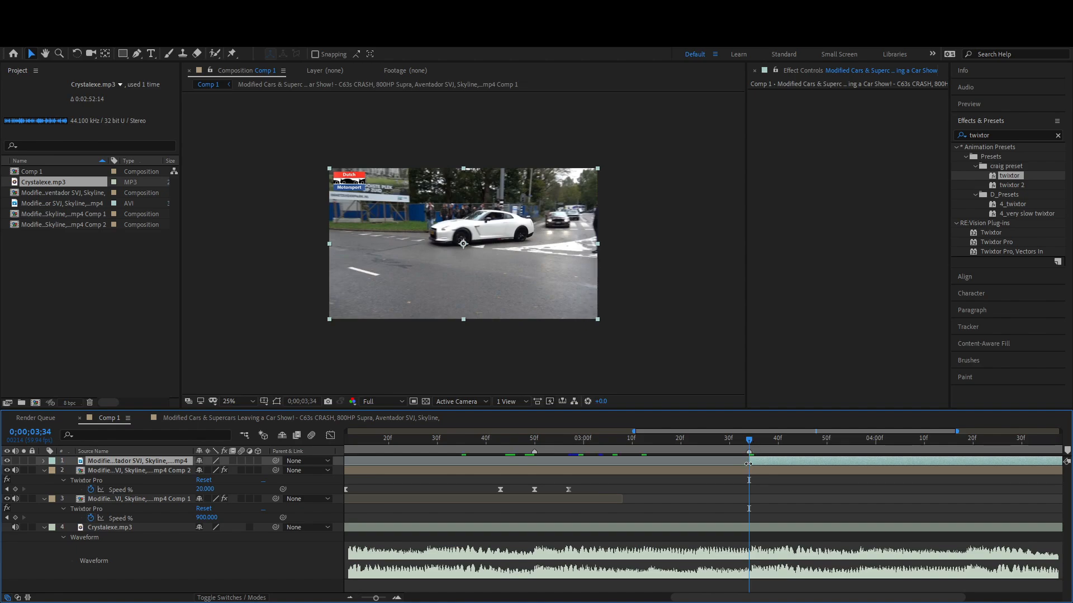
# Try to match the white car to the orange car by making the footage semi-transparent, moving it and scaling it to 215%.
pyautogui.moveTo(749, 444); pyautogui.dragTo(749, 444)
pyautogui.press('t')
pyautogui.moveTo(202, 470); pyautogui.dragTo(477, 333)
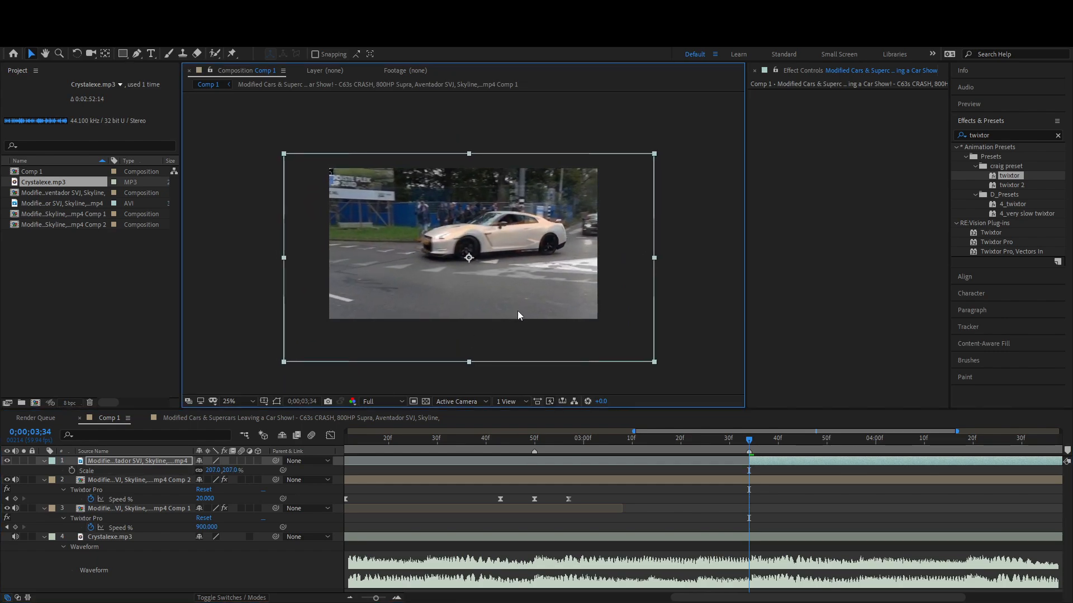
pyautogui.press('.')
pyautogui.moveTo(217, 471); pyautogui.dragTo(391, 453)
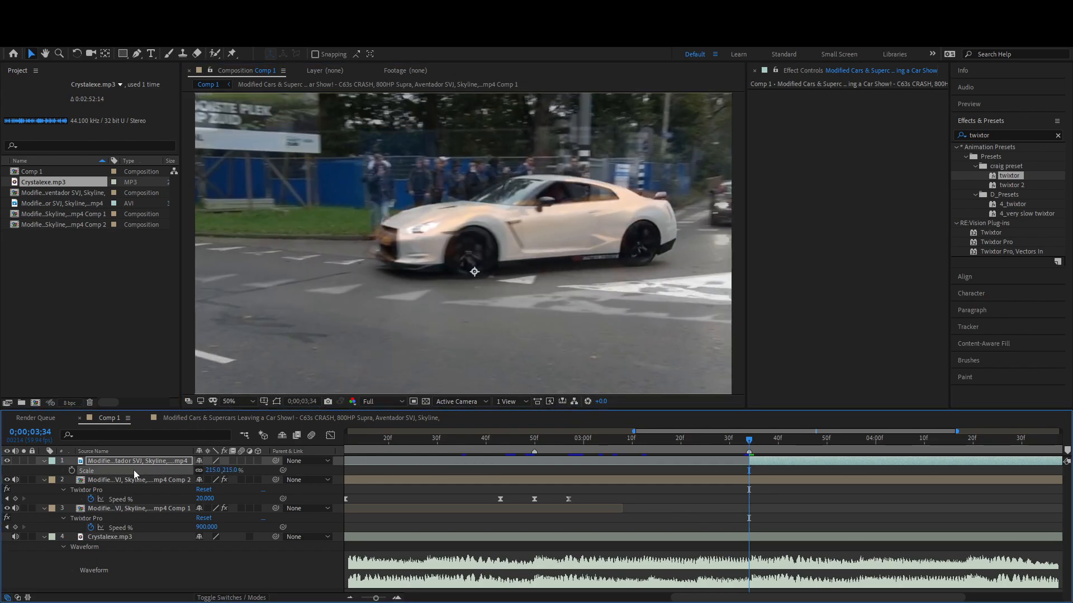
# Reset the white car footage's scale and position and restore its opacity to 100%.
pyautogui.rightClick(133, 471)
pyautogui.click(159, 468)
pyautogui.press('p')
pyautogui.rightClick(120, 471)
pyautogui.click(163, 462)
pyautogui.press('Return')
pyautogui.press('t')
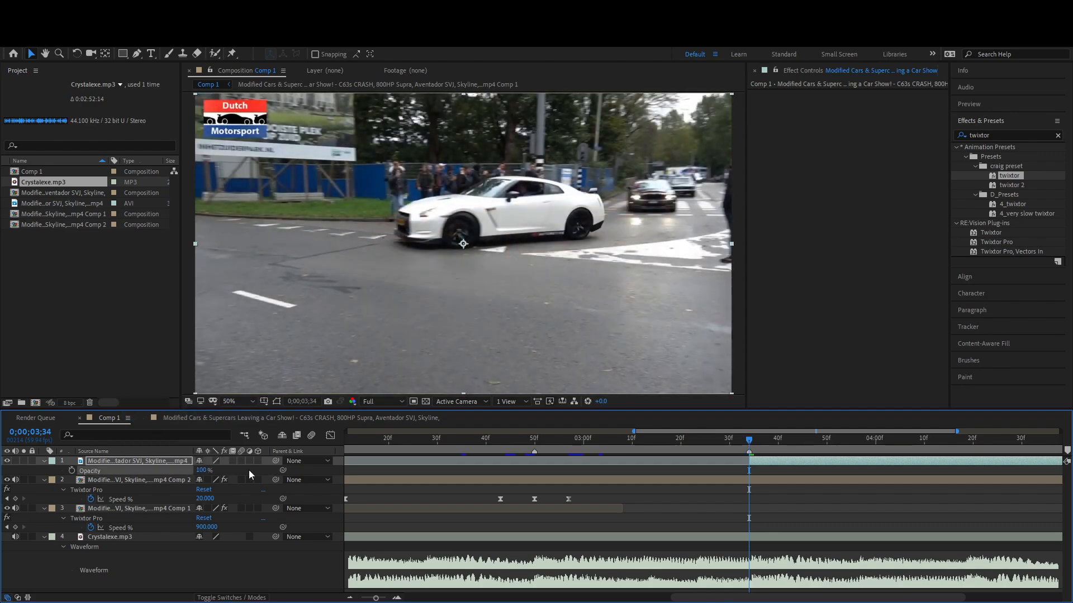
# Keyframe the orange car clip's speed at 20% about seven frames before 0;00;03;34 and at 800% at 0;00;03;34.
pyautogui.press(',')
pyautogui.moveTo(770, 460); pyautogui.dragTo(800, 462)
pyautogui.click(782, 480)
pyautogui.hotkey('ctrl', 'v')
pyautogui.moveTo(749, 499); pyautogui.dragTo(715, 502)
pyautogui.click(206, 499)
pyautogui.write('500')
pyautogui.click(207, 499)
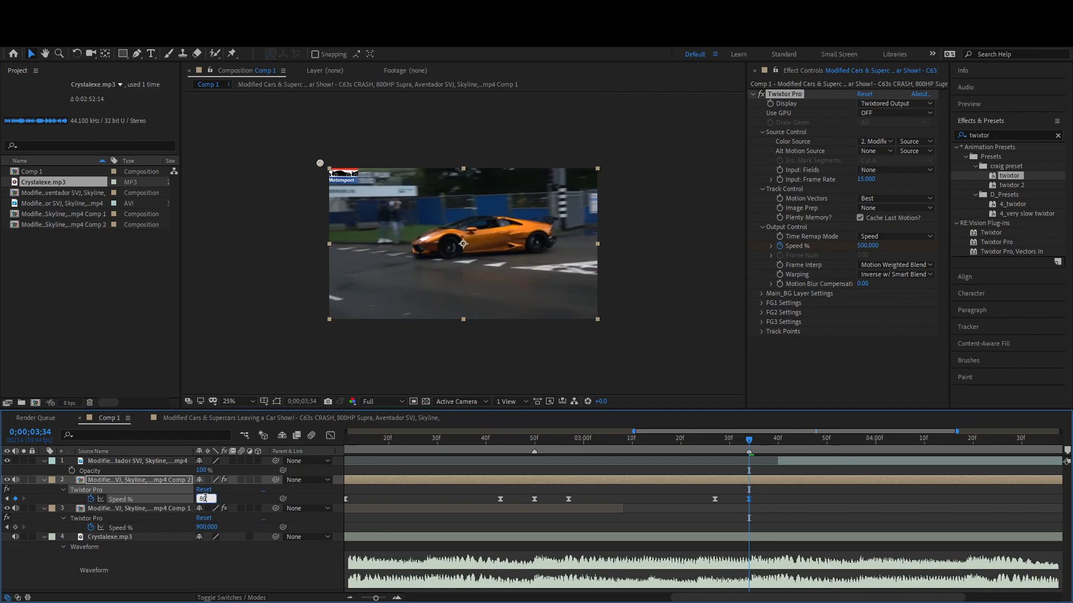
pyautogui.write('800')
pyautogui.press('Return')
# Shape the orange car clip's speed curve as a steep rise into the 0;00;03;34 keyframe.
pyautogui.click(330, 435)
pyautogui.moveTo(737, 465); pyautogui.dragTo(746, 503)
pyautogui.click(331, 436)
# Shift the white car footage back and trim it to start at the cut where the orange car clip ends.
pyautogui.moveTo(803, 463); pyautogui.dragTo(747, 462)
pyautogui.hotkey('ctrl', 'shift', 'd')
pyautogui.click(738, 470)
pyautogui.press('Delete')
pyautogui.moveTo(748, 441); pyautogui.dragTo(750, 463)
pyautogui.hotkey('ctrl', 'shift', 'd')
pyautogui.click(740, 470)
pyautogui.press('Delete')
# Align the white car over the orange car at 0;00;03;33 and keyframe position 1042, 640 and scale 196%.
pyautogui.click(745, 445)
pyautogui.press('s')
pyautogui.scroll(2, 474, 313)
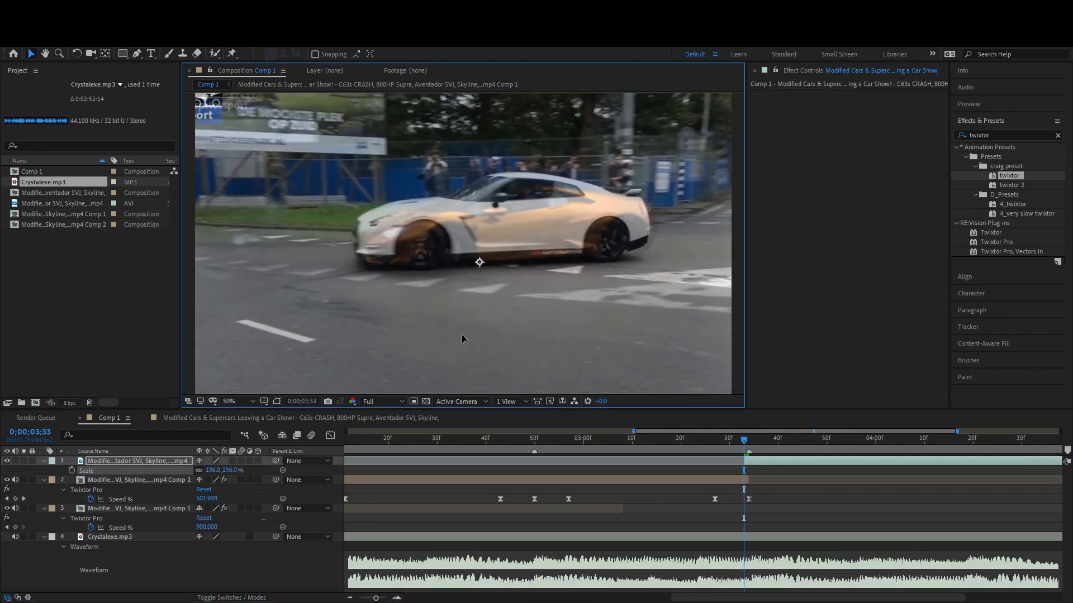
pyautogui.press('t')
pyautogui.press(',')
pyautogui.press('p')
pyautogui.hotkey('shift', 's')
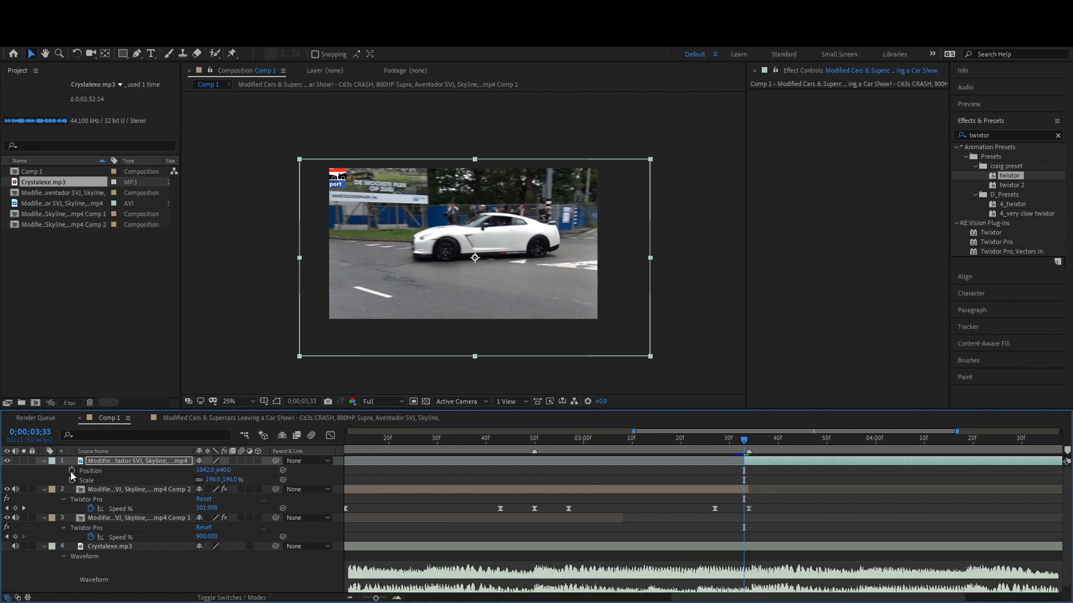
pyautogui.click(72, 471)
pyautogui.click(72, 481)
# At about 0;00;04;05, keyframe the white car footage at scale 150% and reset its position.
pyautogui.click(900, 440)
pyautogui.click(212, 479)
pyautogui.write('150')
pyautogui.rightClick(162, 472)
pyautogui.click(193, 412)
# Precompose the white car clip and apply the twixtor preset to it with input frame rate 15.
pyautogui.click(905, 489)
pyautogui.click(915, 462)
pyautogui.hotkey('ctrl', 'shift', 'c')
pyautogui.click(565, 390)
pyautogui.doubleClick(1008, 176)
pyautogui.click(866, 179)
pyautogui.write('15')
# Keyframe the white car clip's Twixtor speed at 800% at the clip's start.
pyautogui.click(749, 440)
pyautogui.moveTo(751, 461); pyautogui.dragTo(718, 528)
pyautogui.click(865, 246)
pyautogui.write('600')
pyautogui.click(779, 245)
pyautogui.press('u')
pyautogui.click(866, 246)
pyautogui.write('800')
pyautogui.press('Return')
# Keyframe the white car clip's speed at 20% about ten frames after its start, apply Easy Ease and shape the curve.
pyautogui.click(206, 480)
pyautogui.write('20')
pyautogui.press('Return')
pyautogui.press('F9')
pyautogui.click(331, 435)
pyautogui.click(749, 465)
pyautogui.click(331, 435)
# Set the preview resolution to Quarter and preview the transition into the white car clip.
pyautogui.click(389, 402)
pyautogui.click(394, 467)
pyautogui.press('-')
pyautogui.press('-')
pyautogui.moveTo(739, 442); pyautogui.dragTo(732, 442)
pyautogui.press('space')
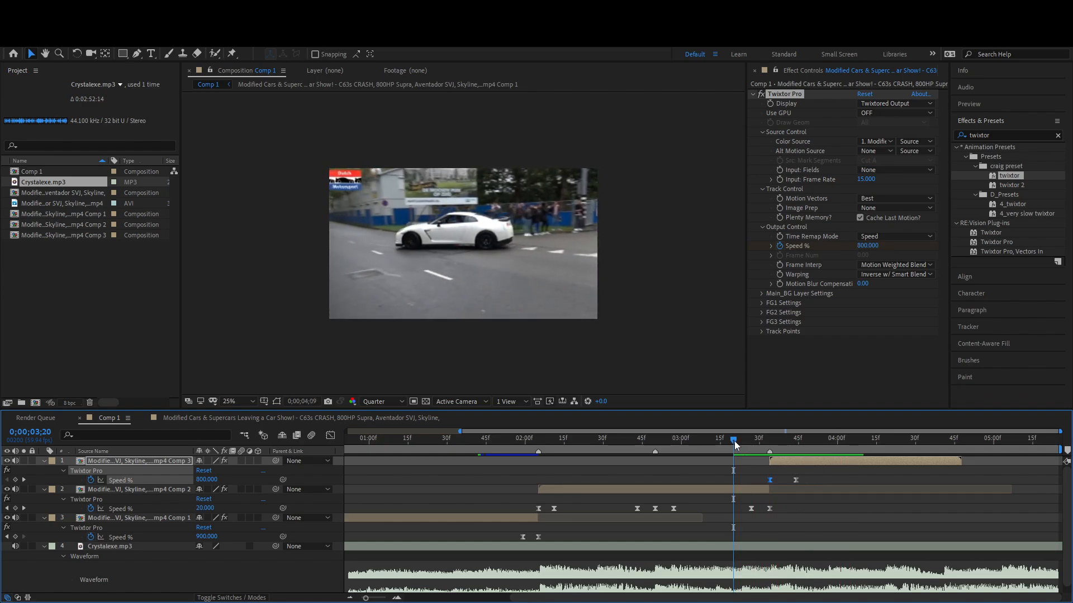
# Preview the edit from 0;00;01;20 and again from the beginning of the composition.
pyautogui.moveTo(737, 440)
pyautogui.mouseDown()
pyautogui.moveTo(796, 447)
pyautogui.moveTo(623, 458)
pyautogui.moveTo(427, 448)
pyautogui.mouseUp()
pyautogui.press('space')
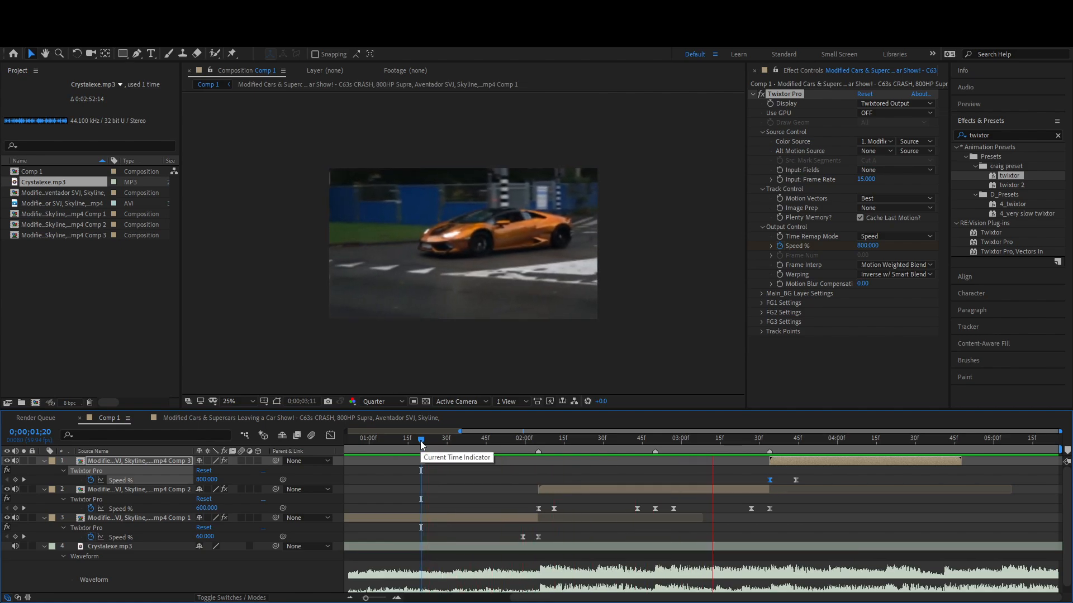
pyautogui.moveTo(420, 440); pyautogui.dragTo(895, 466)
pyautogui.scroll(-2, 863, 503)
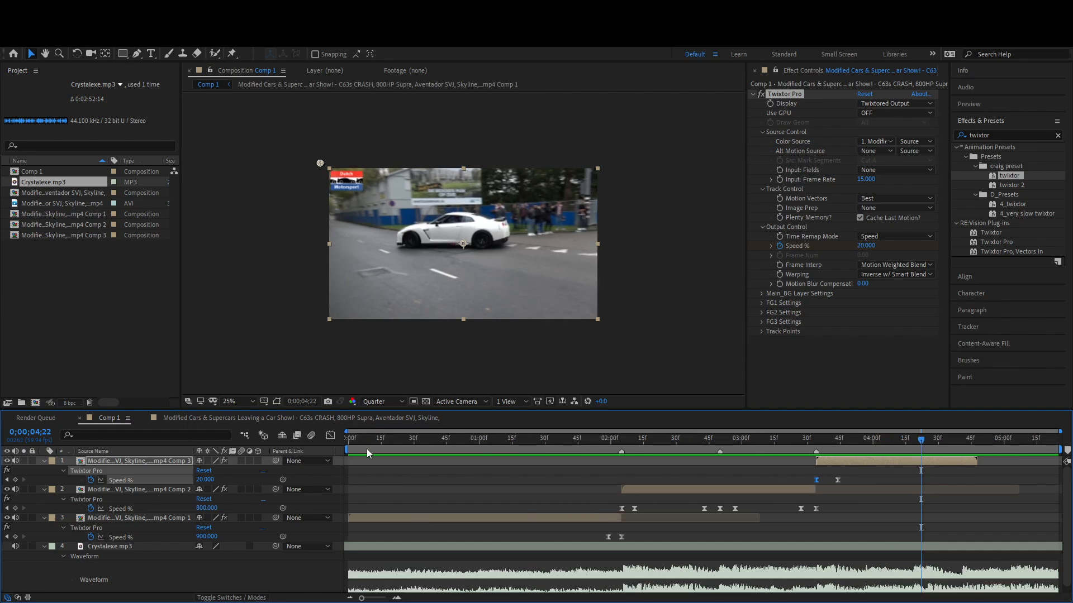
pyautogui.moveTo(366, 443); pyautogui.dragTo(346, 445)
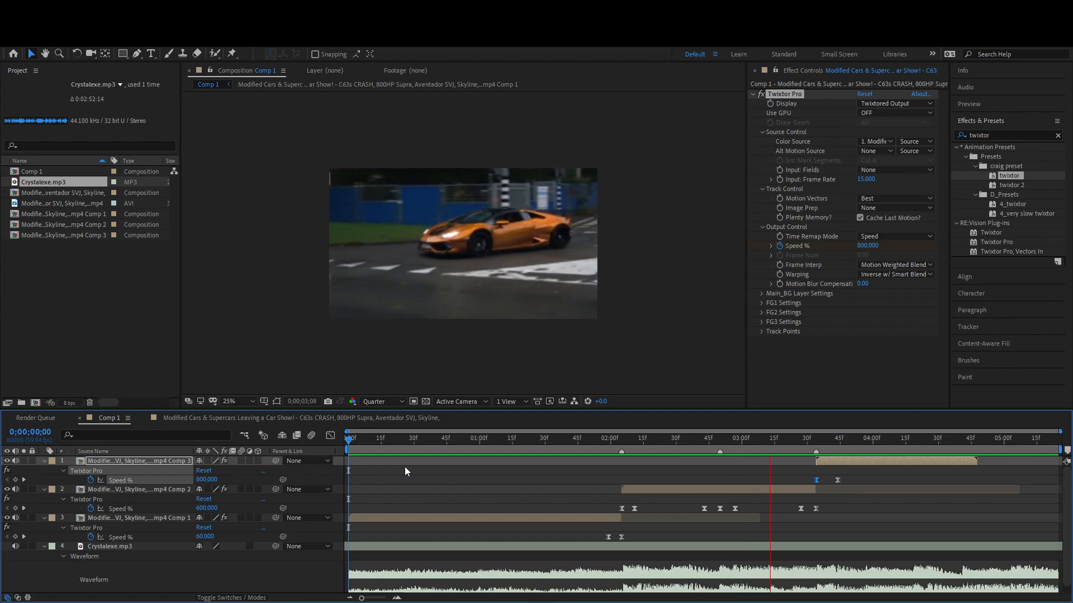
# Set the preview resolution to Full and, at 0;00;02;05, add an adjustment layer above all the clips.
pyautogui.moveTo(616, 439)
pyautogui.mouseDown()
pyautogui.moveTo(680, 441)
pyautogui.moveTo(611, 442)
pyautogui.moveTo(624, 440)
pyautogui.mouseUp()
pyautogui.click(384, 402)
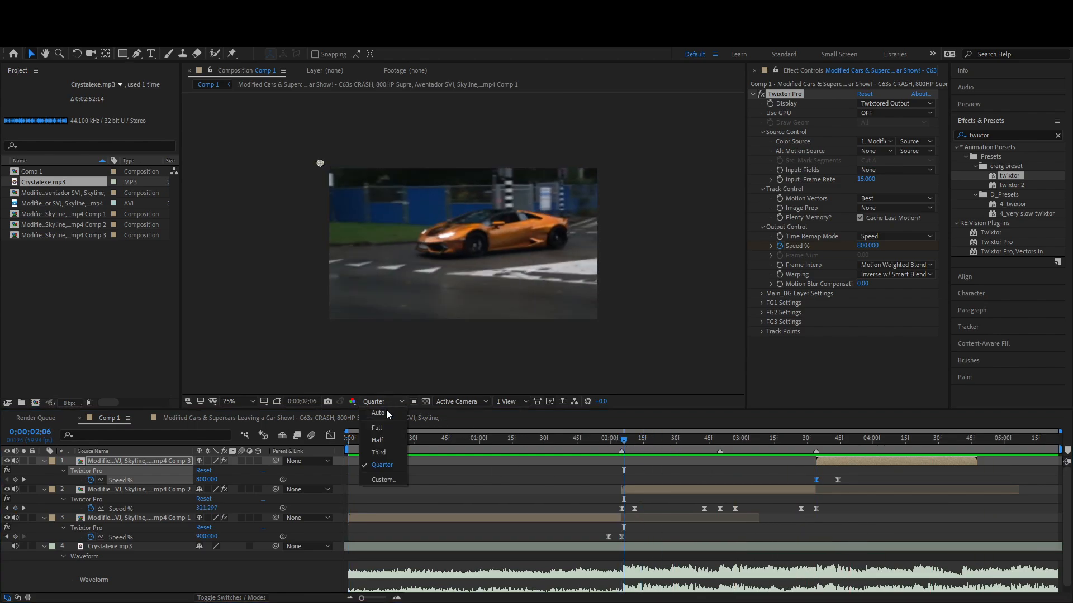
pyautogui.click(391, 428)
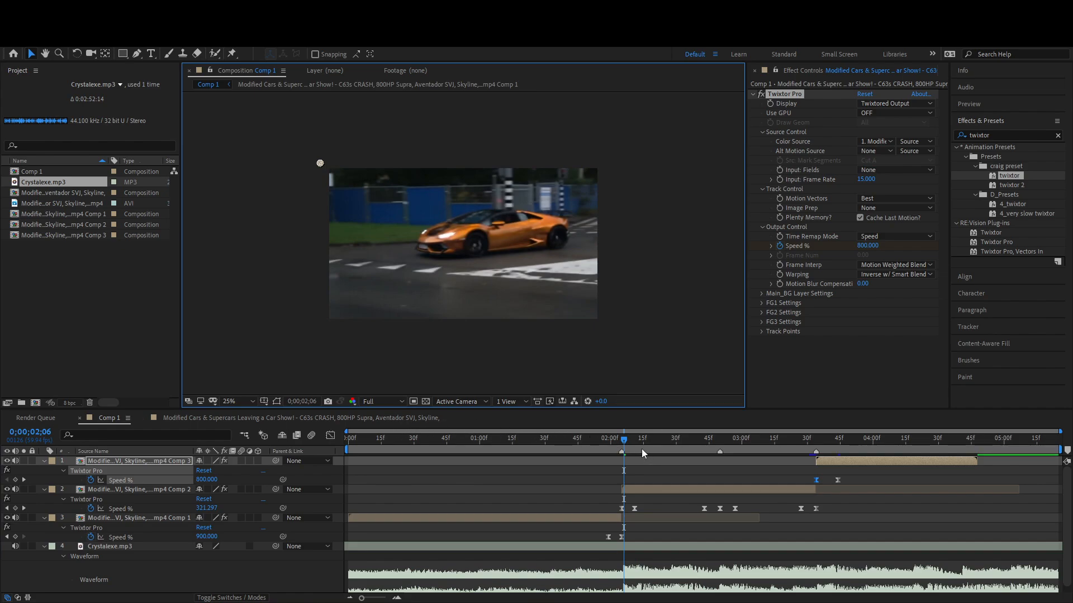
pyautogui.click(660, 468)
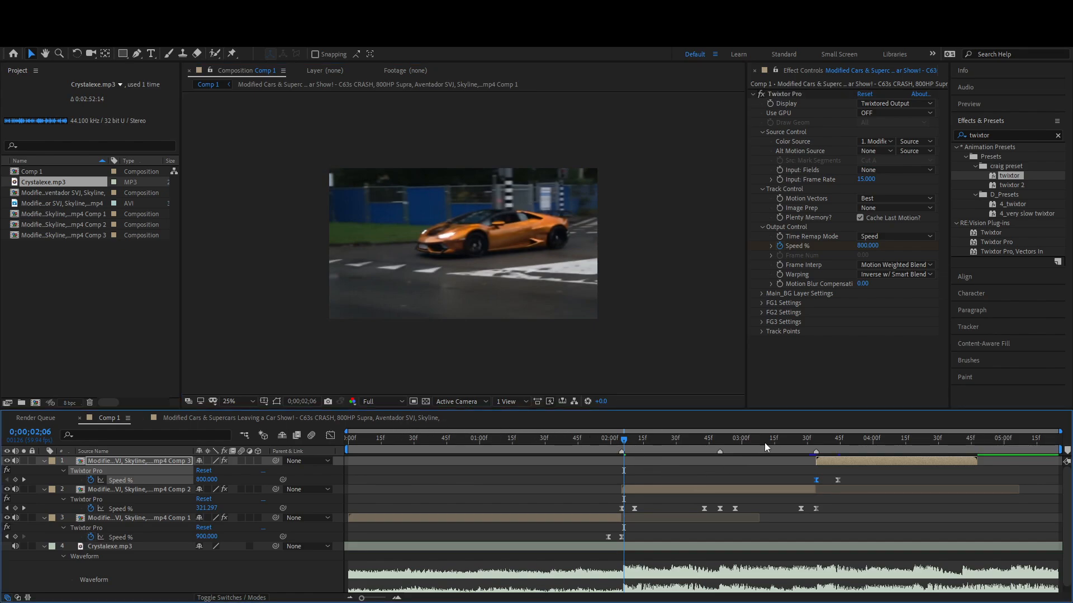
pyautogui.click(619, 441)
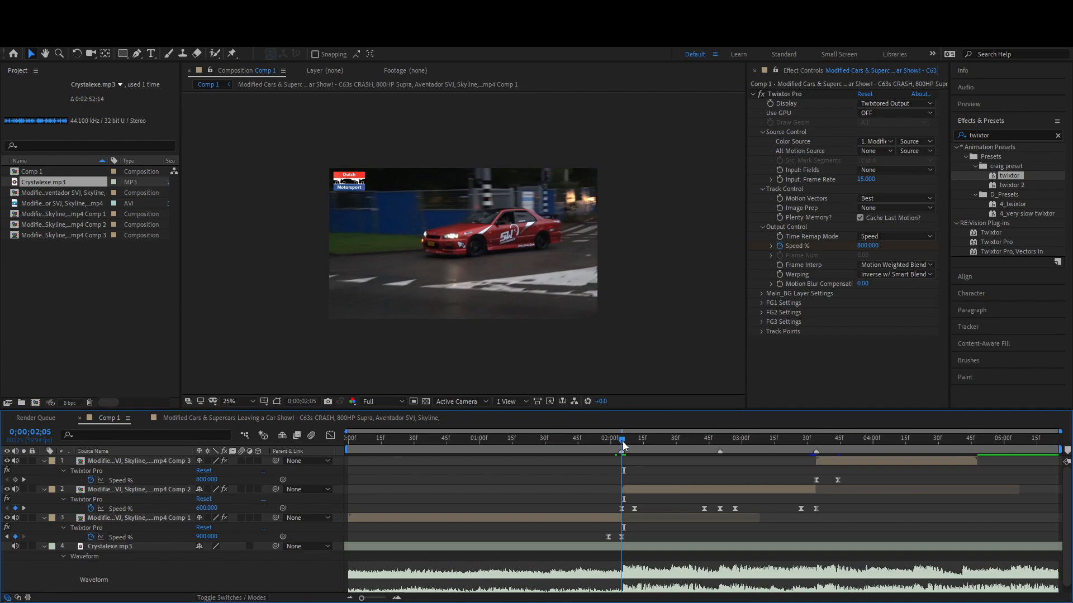
pyautogui.click(844, 463)
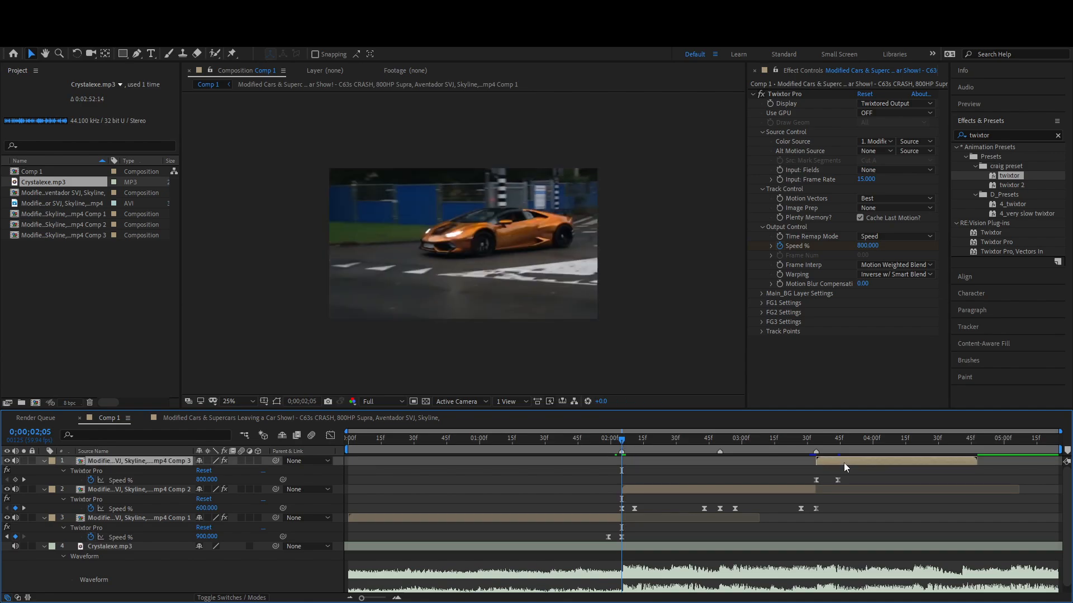
pyautogui.hotkey('ctrl', 'alt', 'y')
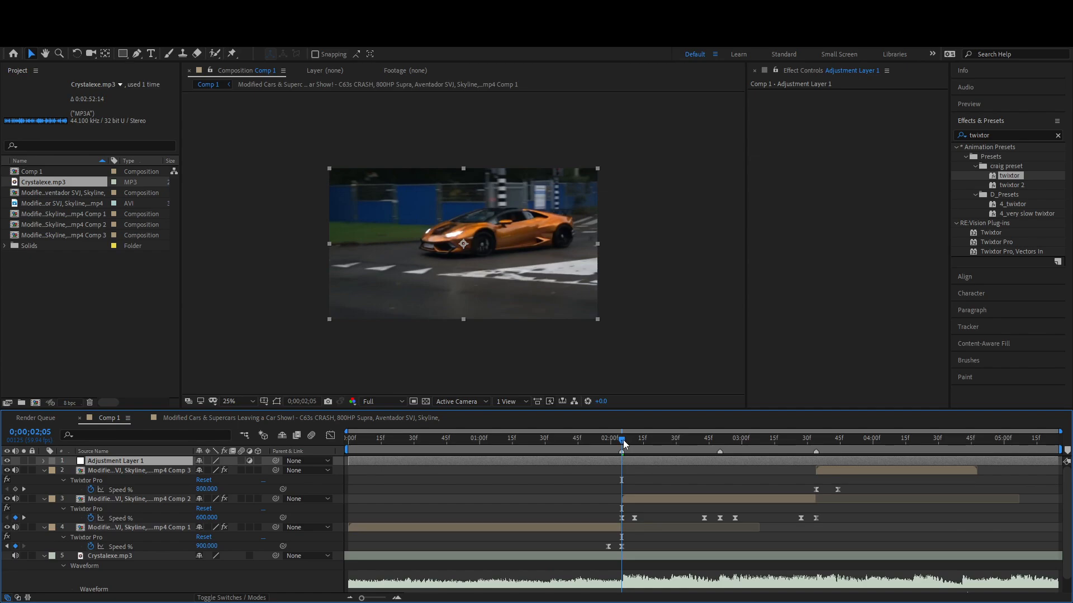
# Apply the Displacement Map effect to the adjustment layer and set its max vertical displacement to 0.
pyautogui.click(988, 134)
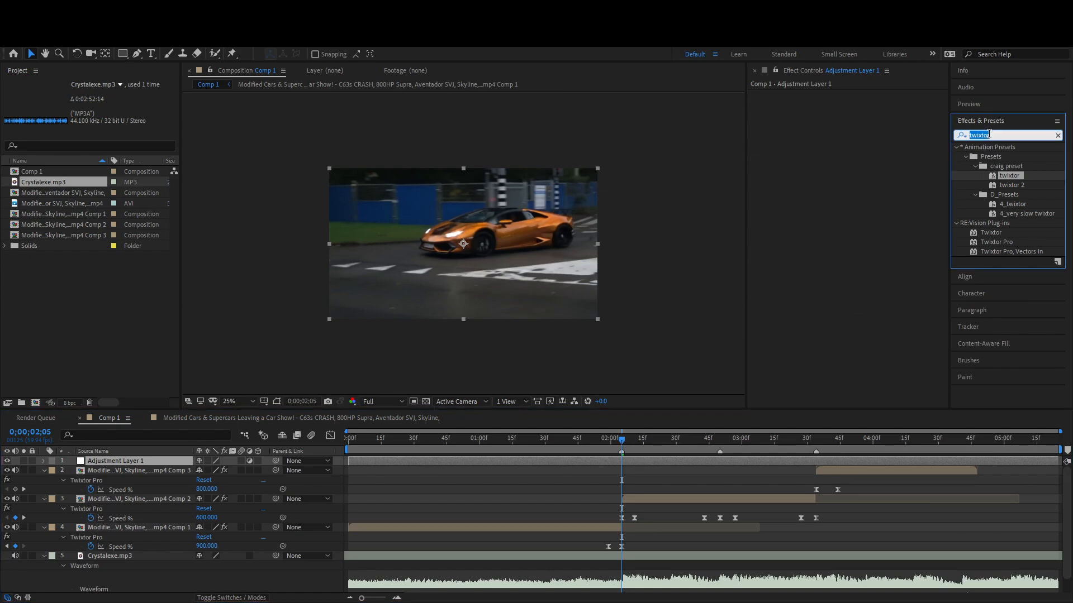
pyautogui.write('displac')
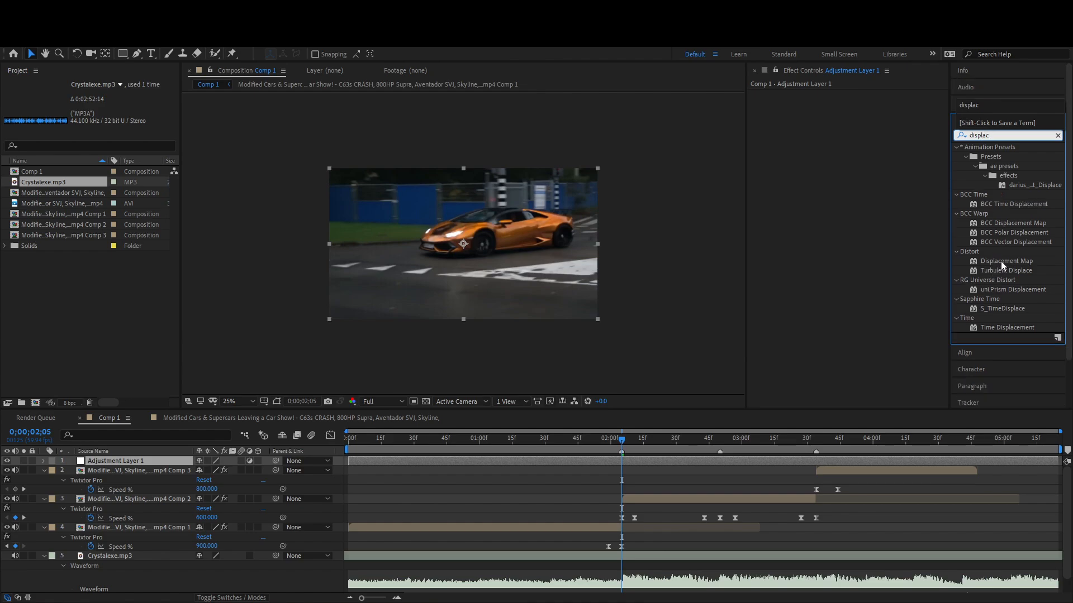
pyautogui.doubleClick(1003, 265)
pyautogui.click(863, 142)
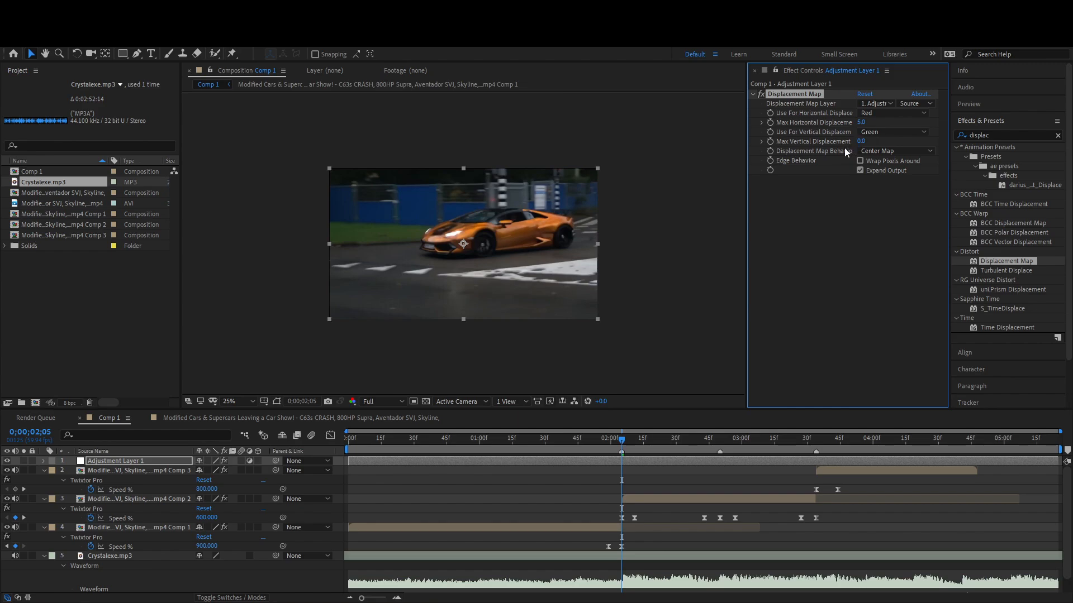
# Add Motion Tile above Displacement Map with output width 230, output height 220 and Mirror Edges enabled.
pyautogui.click(1003, 138)
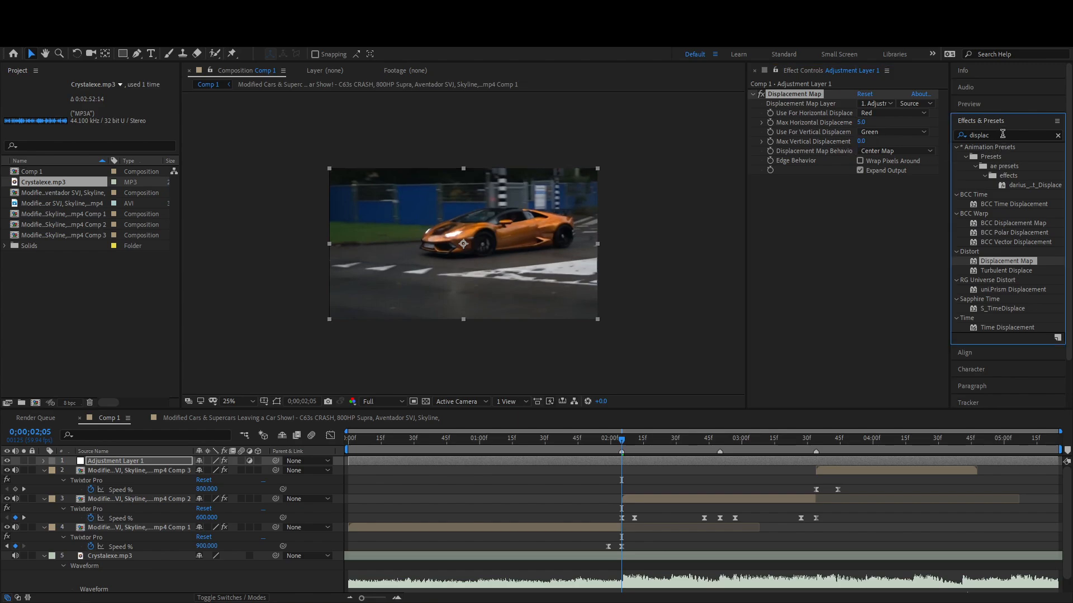
pyautogui.doubleClick(999, 134)
pyautogui.write('motion tile')
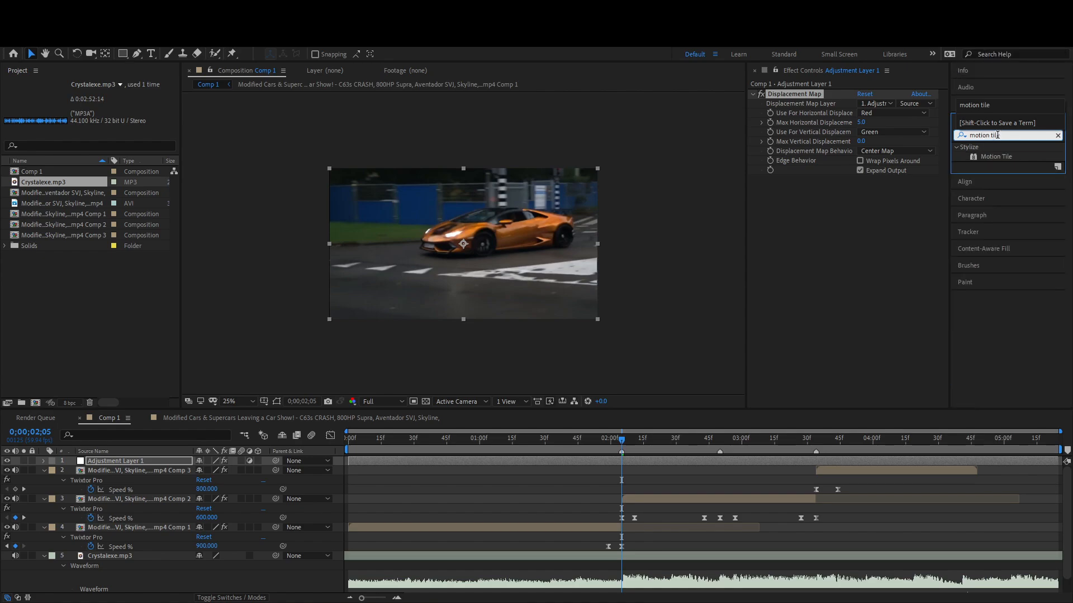
pyautogui.moveTo(996, 157); pyautogui.dragTo(816, 93)
pyautogui.click(865, 132)
pyautogui.write('230')
pyautogui.press('Return')
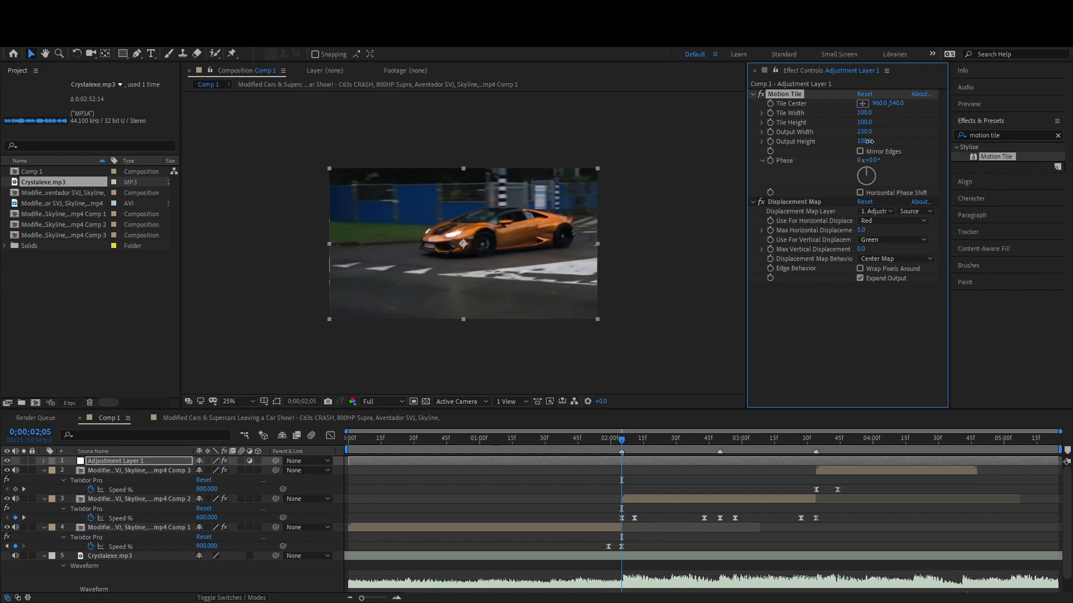
# Set Displacement Map to use Luminance horizontally and keyframe max horizontal displacement at 169 at 0;00;02;05.
pyautogui.moveTo(860, 230); pyautogui.dragTo(947, 230)
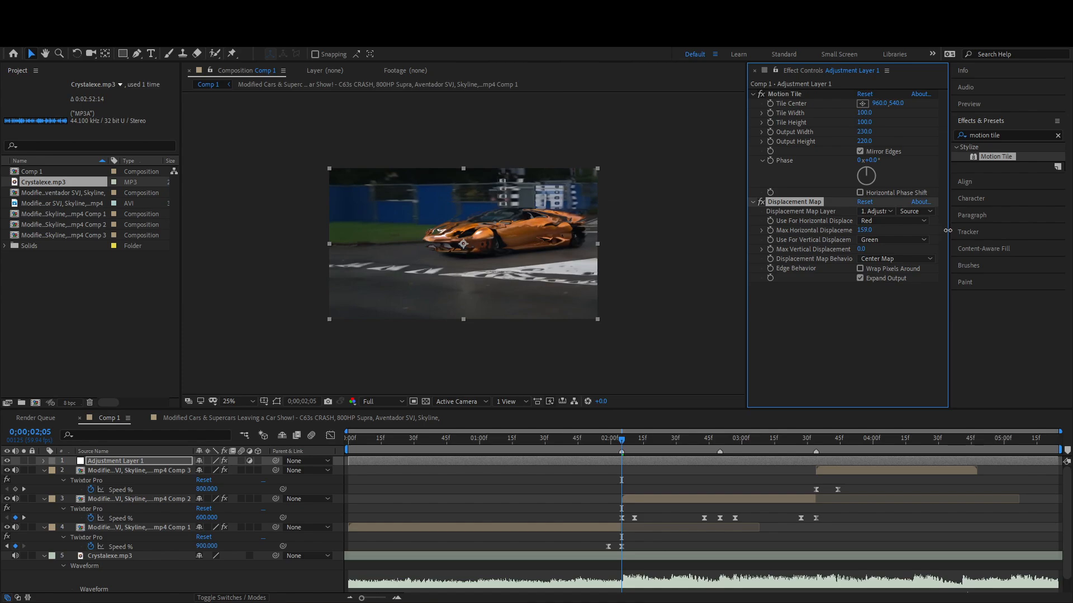
pyautogui.click(896, 220)
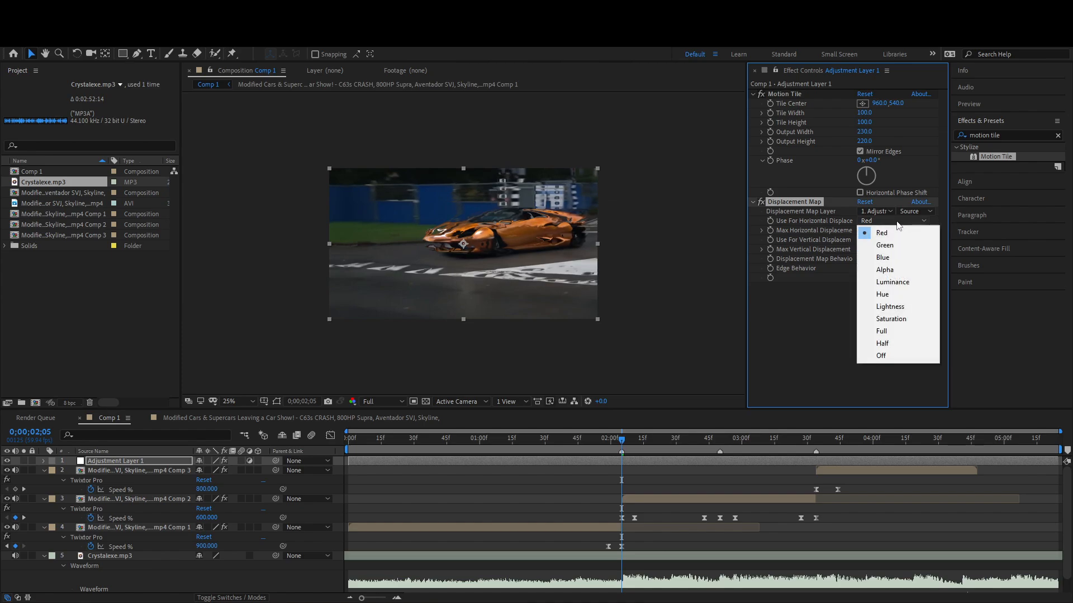
pyautogui.click(901, 282)
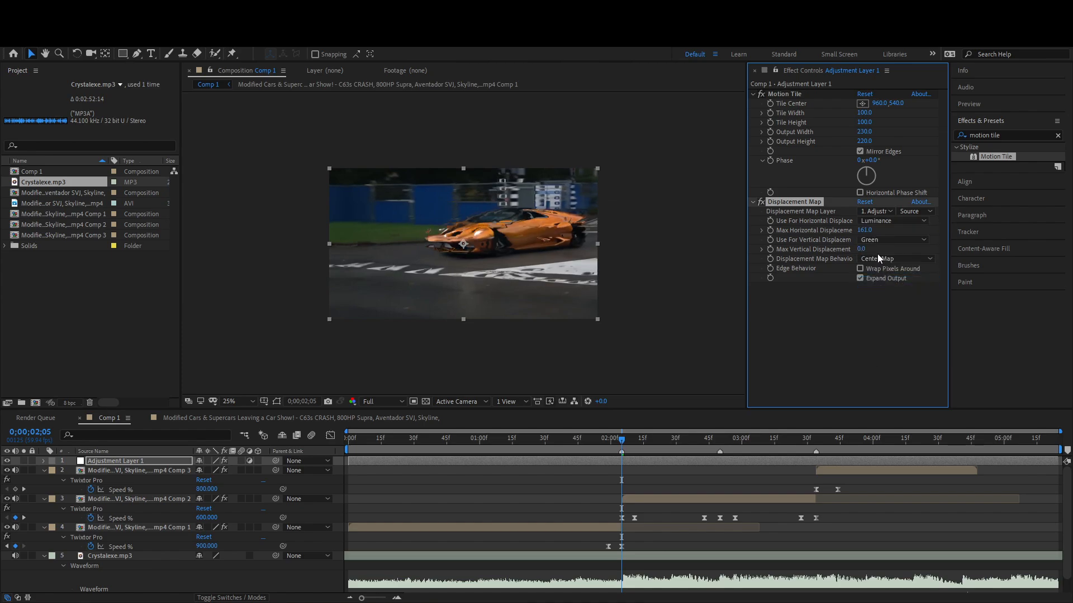
pyautogui.moveTo(869, 231); pyautogui.dragTo(870, 230)
pyautogui.press('u')
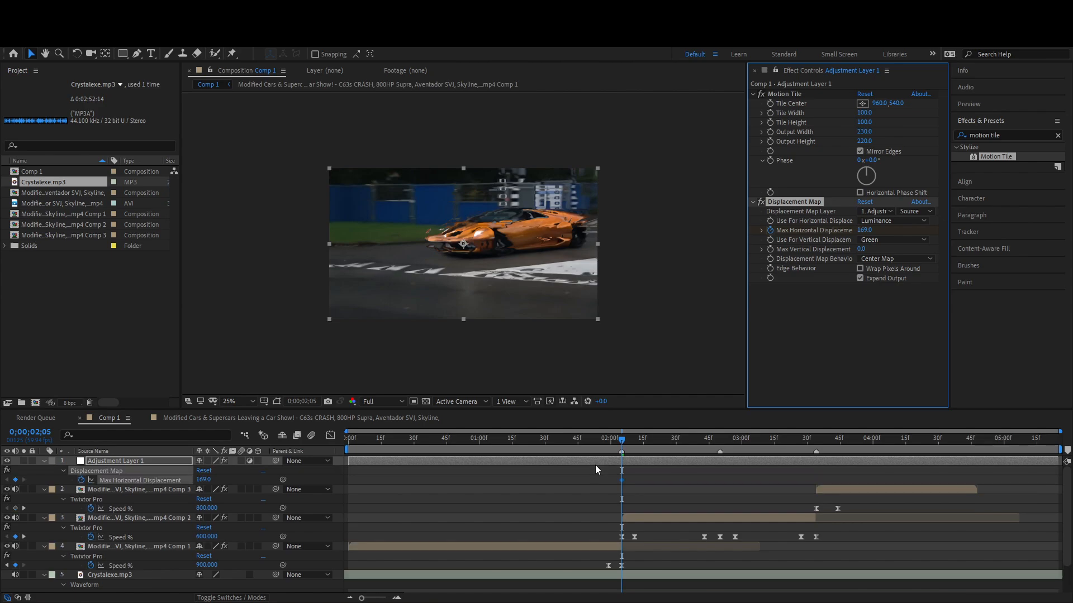
# Keyframe the adjustment layer's Max Horizontal Displacement to 0 at 0;00;01;57 and again to 0 at 0;00;02;13.
pyautogui.moveTo(612, 444); pyautogui.dragTo(604, 441)
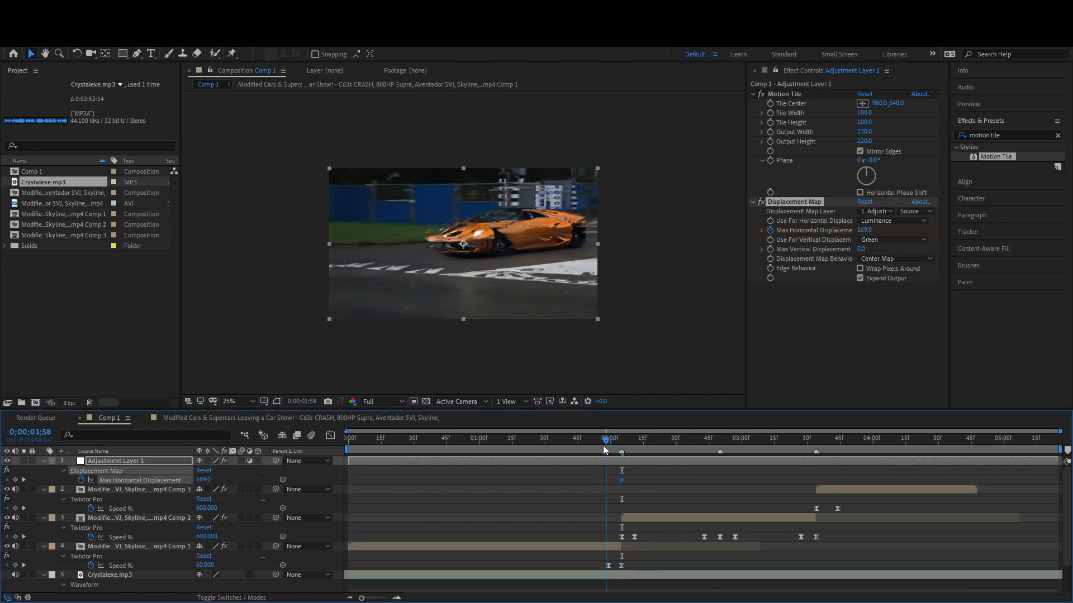
pyautogui.click(204, 480)
pyautogui.write('0')
pyautogui.press('Return')
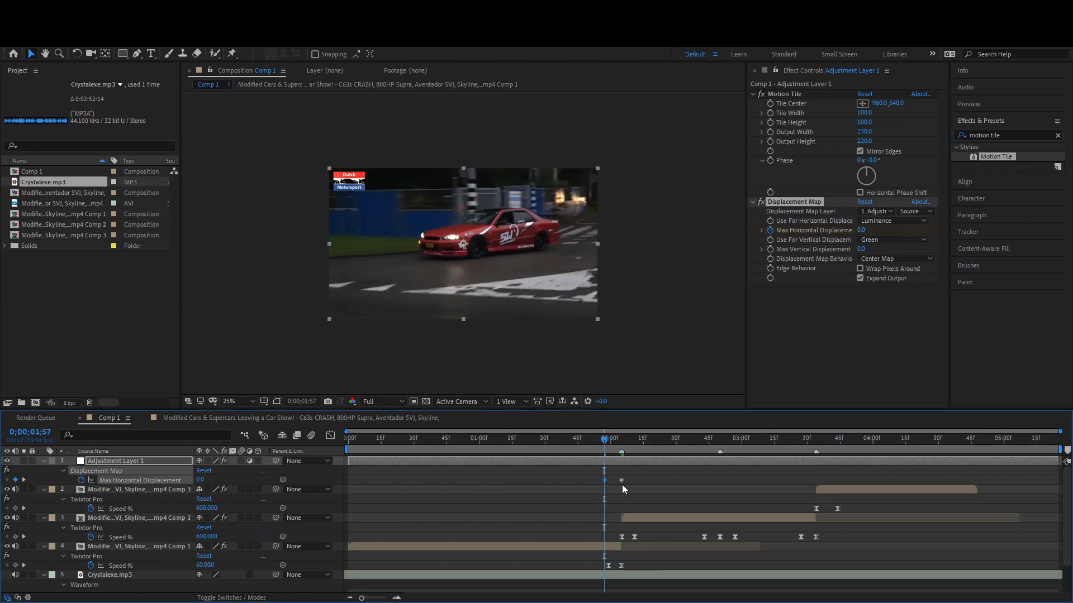
pyautogui.moveTo(607, 446); pyautogui.dragTo(639, 444)
pyautogui.click(202, 479)
pyautogui.write('0')
pyautogui.press('Return')
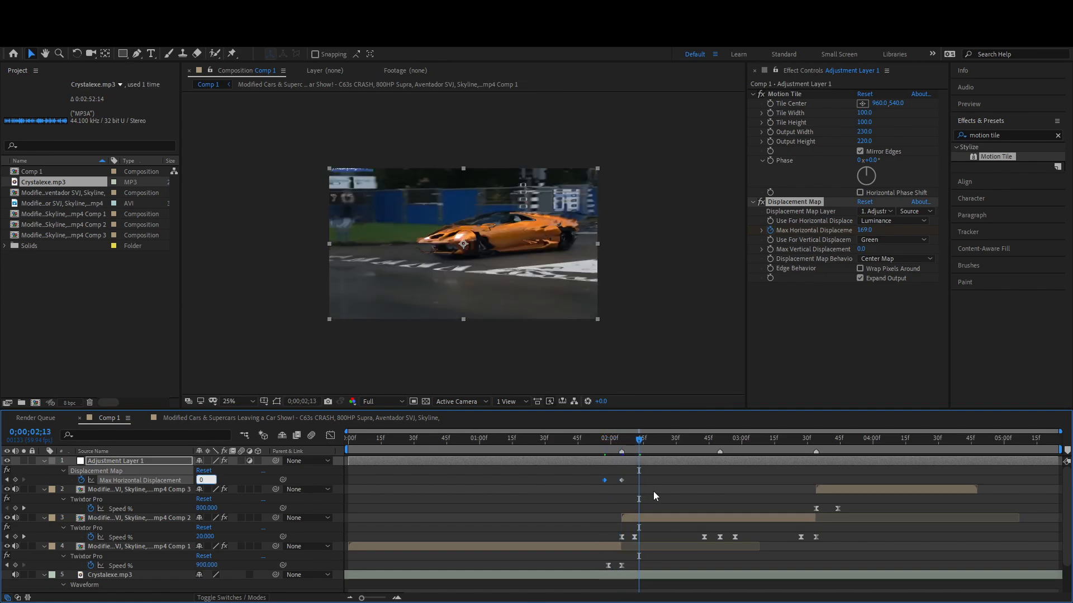
# Apply Easy Ease to the three displacement keyframes, shape the value curve into a sharp peak at 0;00;02;05, and preview from 0;00;01;56.
pyautogui.moveTo(659, 475); pyautogui.dragTo(581, 484)
pyautogui.press('F9')
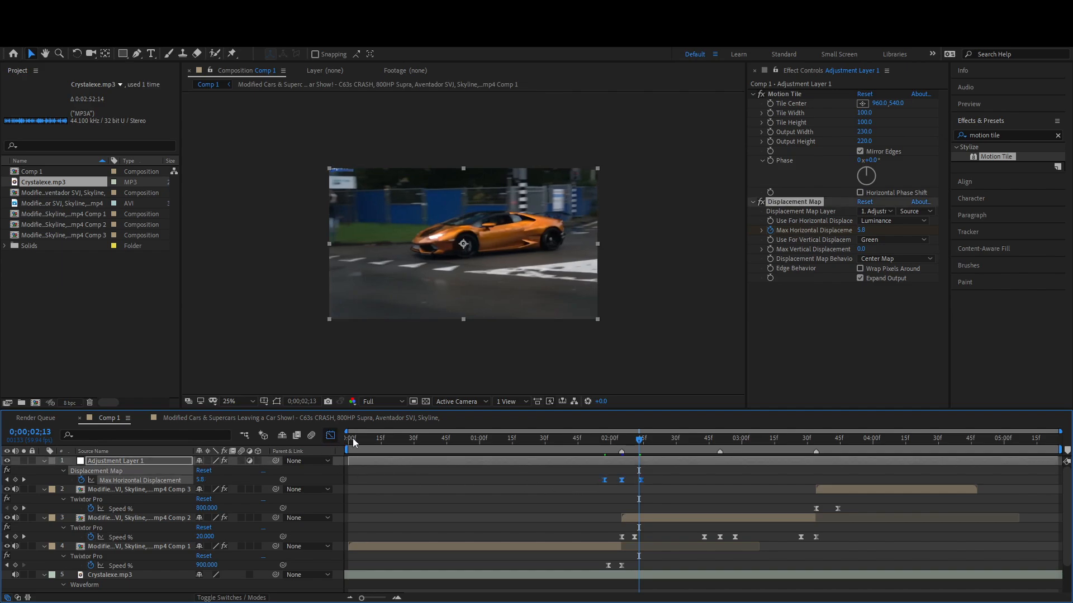
pyautogui.click(330, 435)
pyautogui.moveTo(626, 465); pyautogui.dragTo(609, 509)
pyautogui.moveTo(616, 467); pyautogui.dragTo(622, 523)
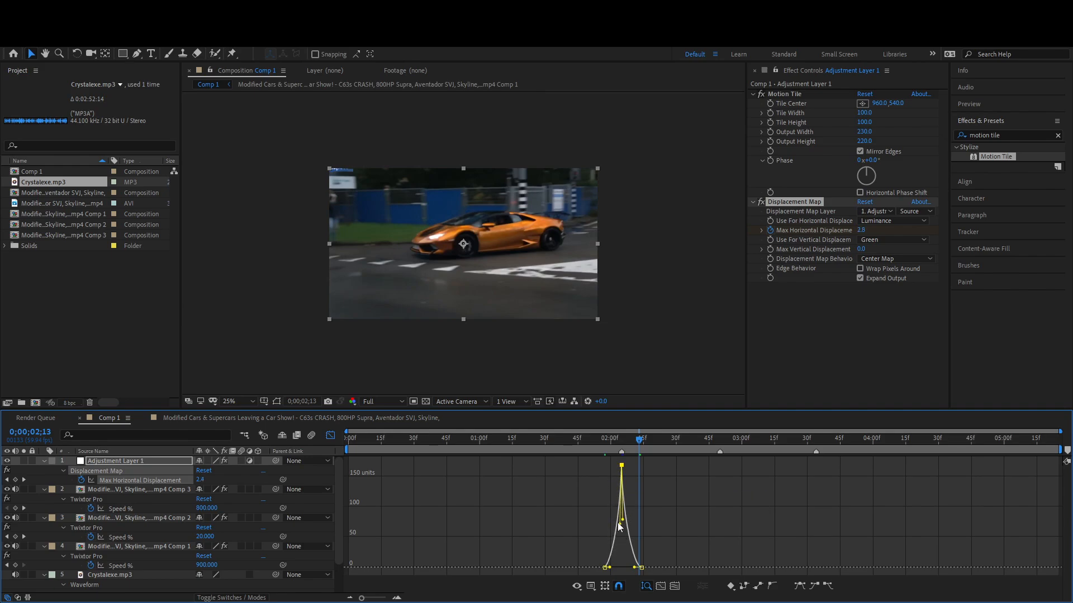
pyautogui.click(330, 435)
pyautogui.click(603, 442)
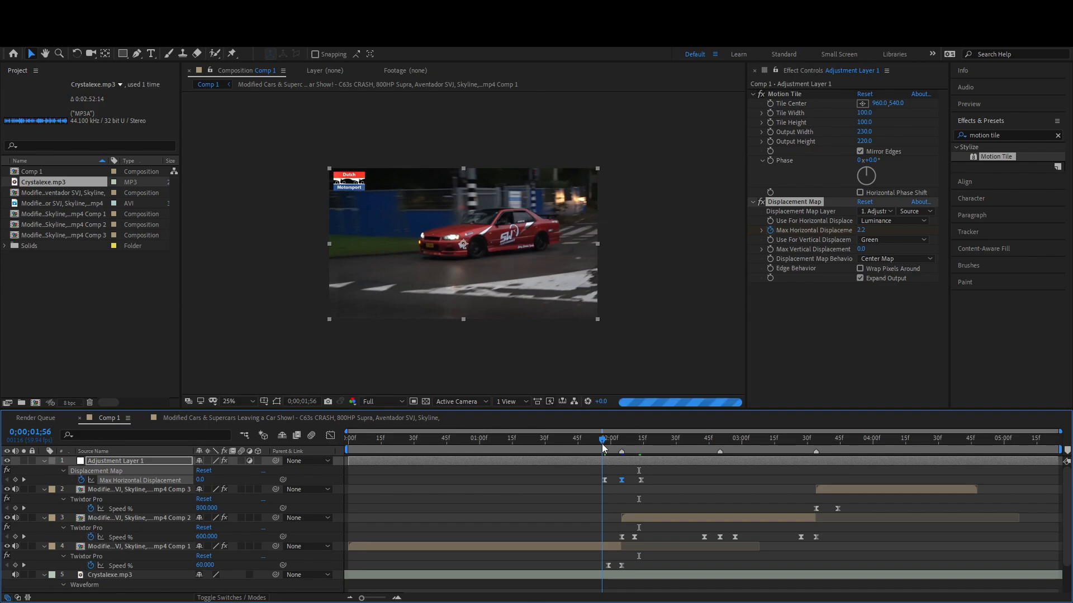
pyautogui.press('space')
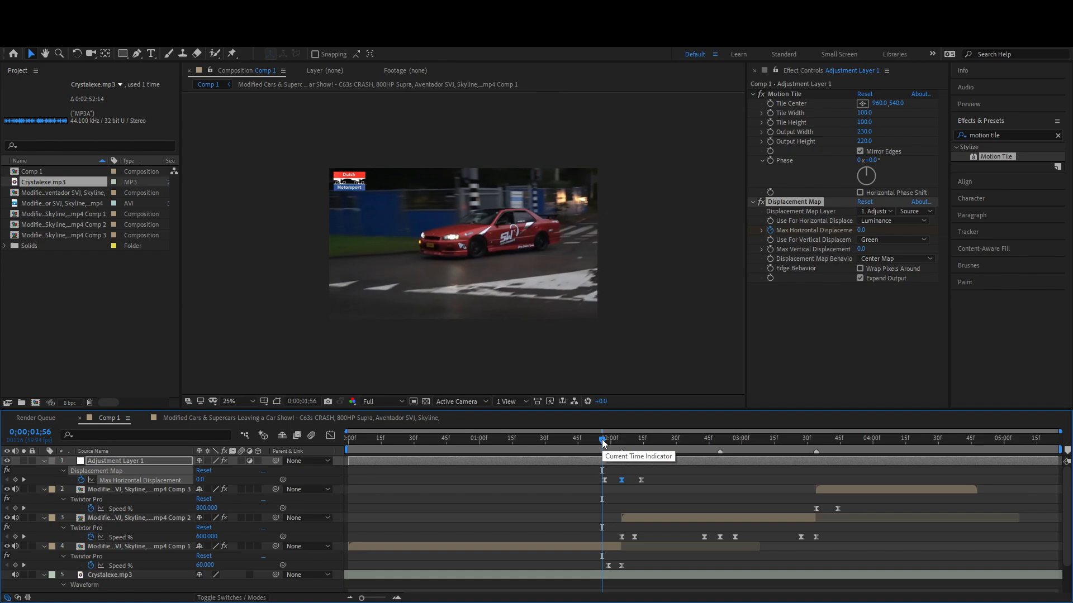
# Raise Max Horizontal Displacement to 269 at 0;00;02;05 and preview the first transition from 0;00;01;51.
pyautogui.moveTo(602, 441); pyautogui.dragTo(621, 451)
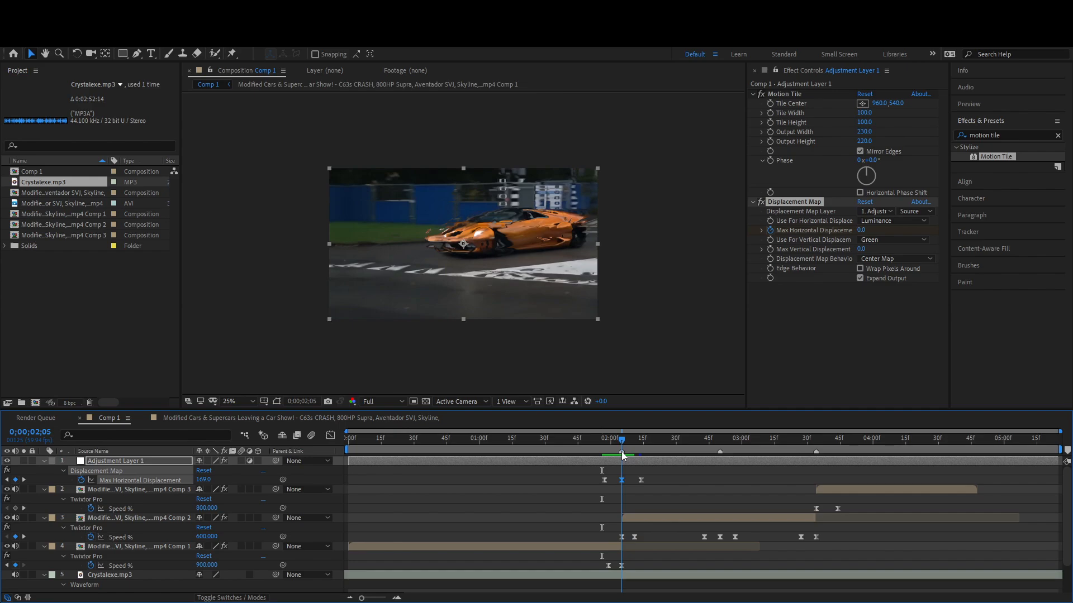
pyautogui.click(468, 494)
pyautogui.moveTo(204, 479); pyautogui.dragTo(243, 482)
pyautogui.press('space')
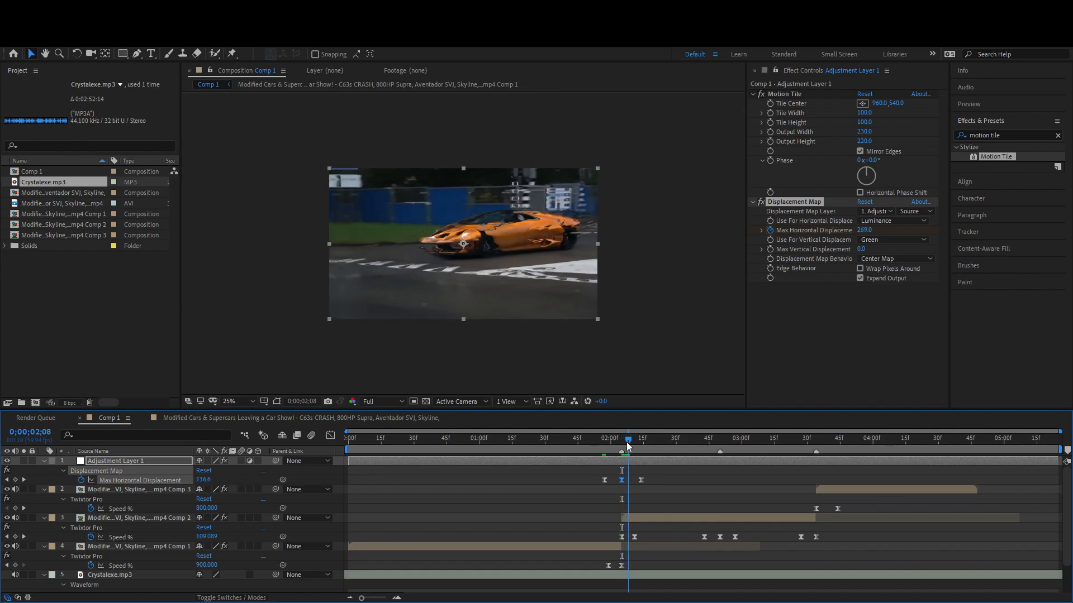
pyautogui.moveTo(623, 451); pyautogui.dragTo(593, 454)
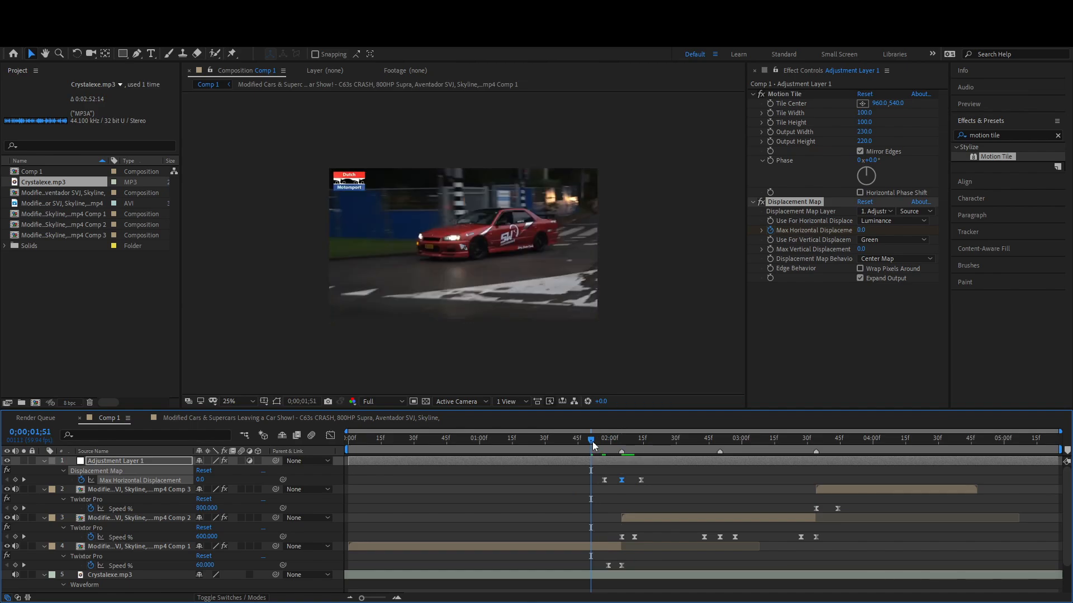
pyautogui.press('space')
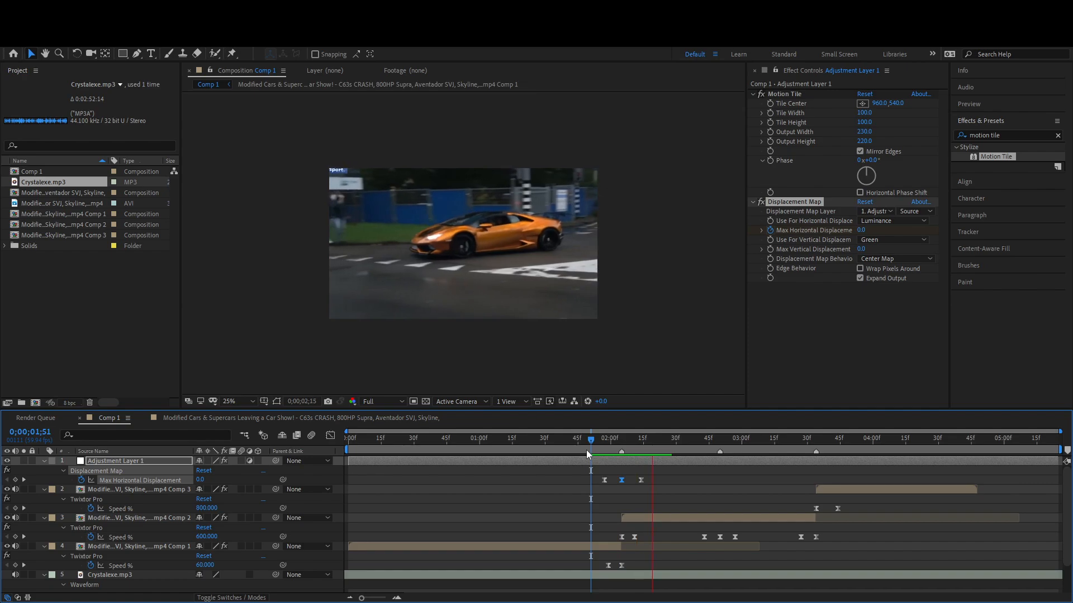
# Move the closing displacement keyframe to about 0;00;02;27, check its curve, and preview the transition from 0;00;01;48.
pyautogui.moveTo(588, 440); pyautogui.dragTo(668, 483)
pyautogui.click(330, 435)
pyautogui.moveTo(654, 568); pyautogui.dragTo(642, 570)
pyautogui.hotkey('shift', 'F3')
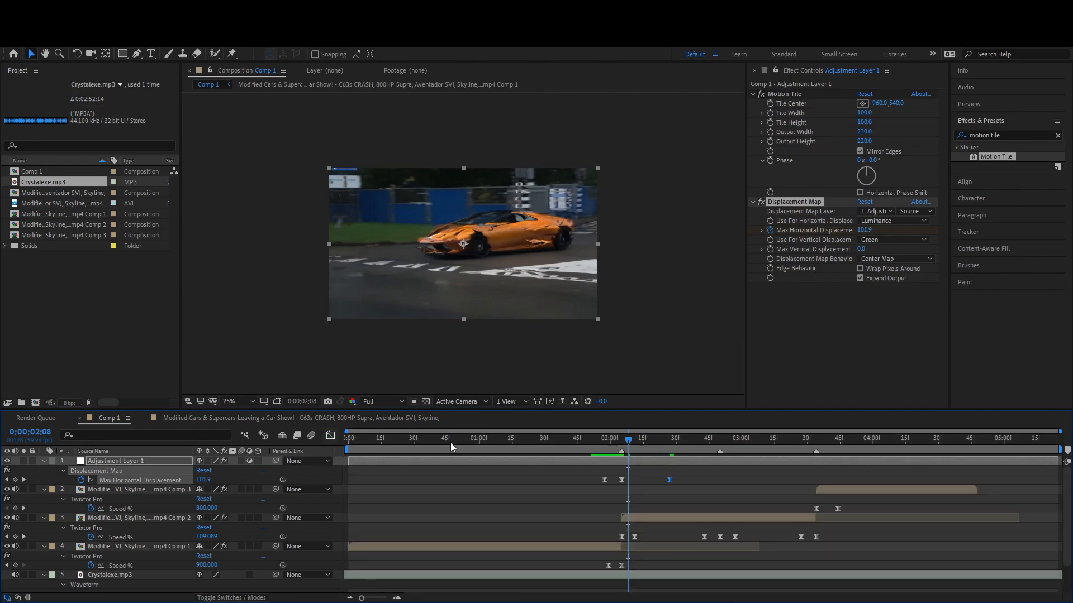
pyautogui.moveTo(609, 441); pyautogui.dragTo(585, 446)
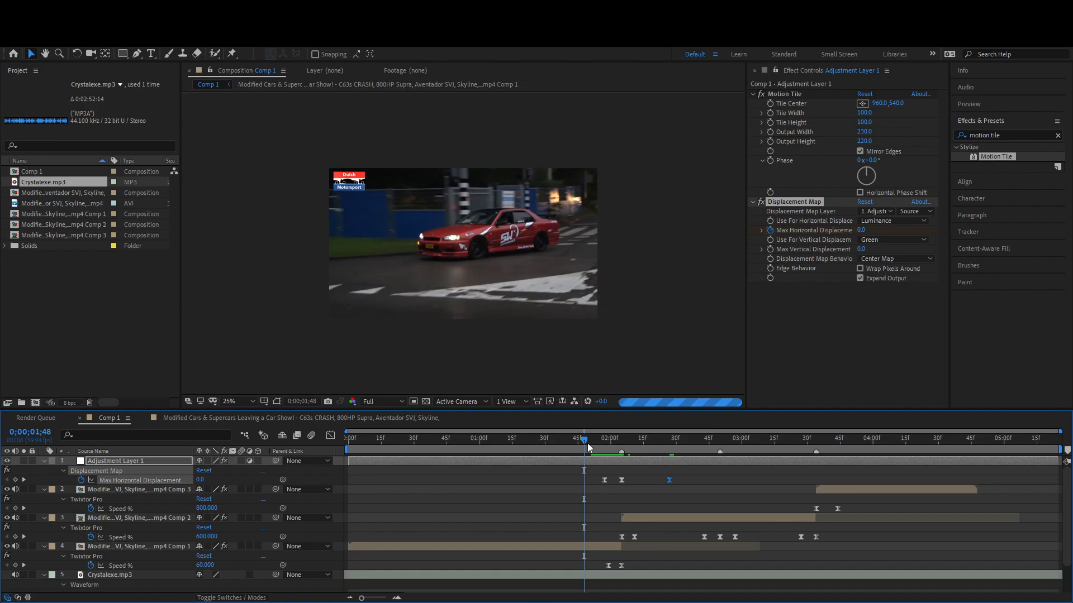
pyautogui.press('space')
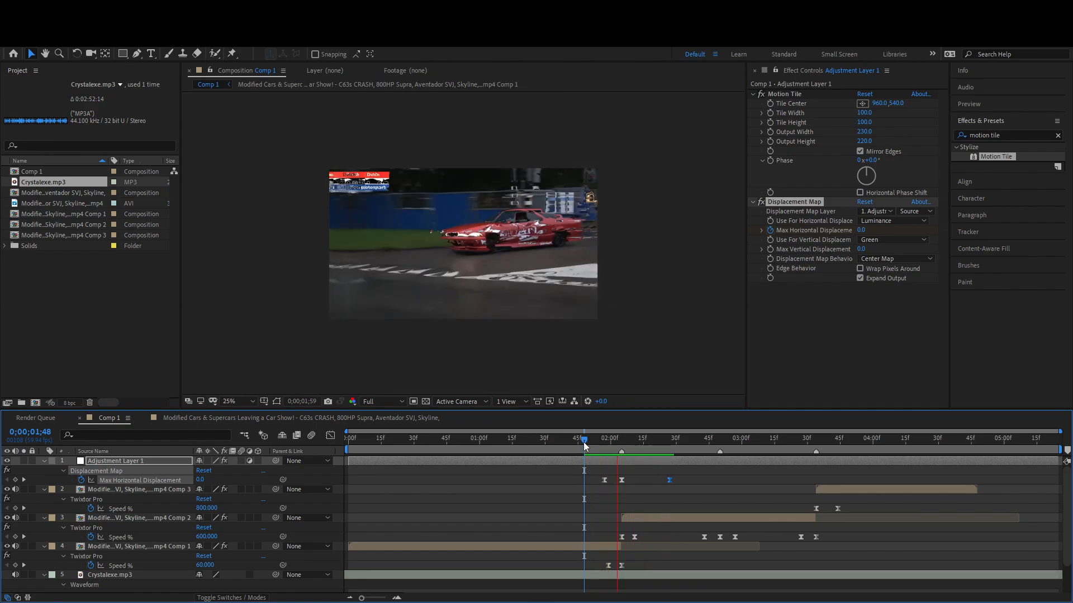
pyautogui.press('space')
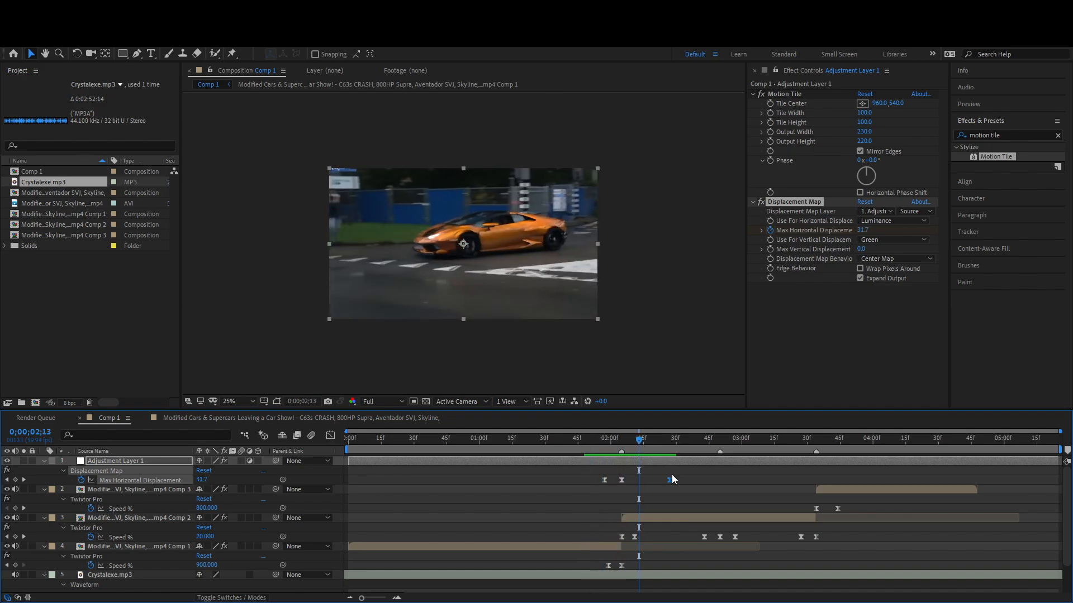
# Move the closing displacement keyframe to about 0;00;02;40, steepen the curve's falloff after the peak, and preview the transition.
pyautogui.moveTo(683, 484); pyautogui.dragTo(698, 484)
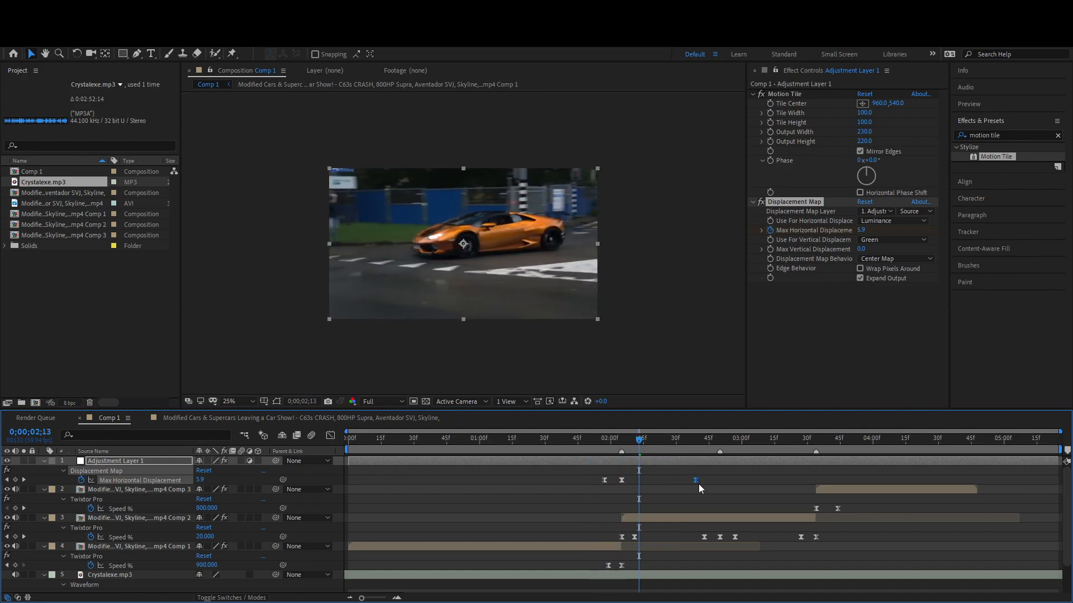
pyautogui.click(330, 436)
pyautogui.moveTo(627, 567); pyautogui.dragTo(627, 520)
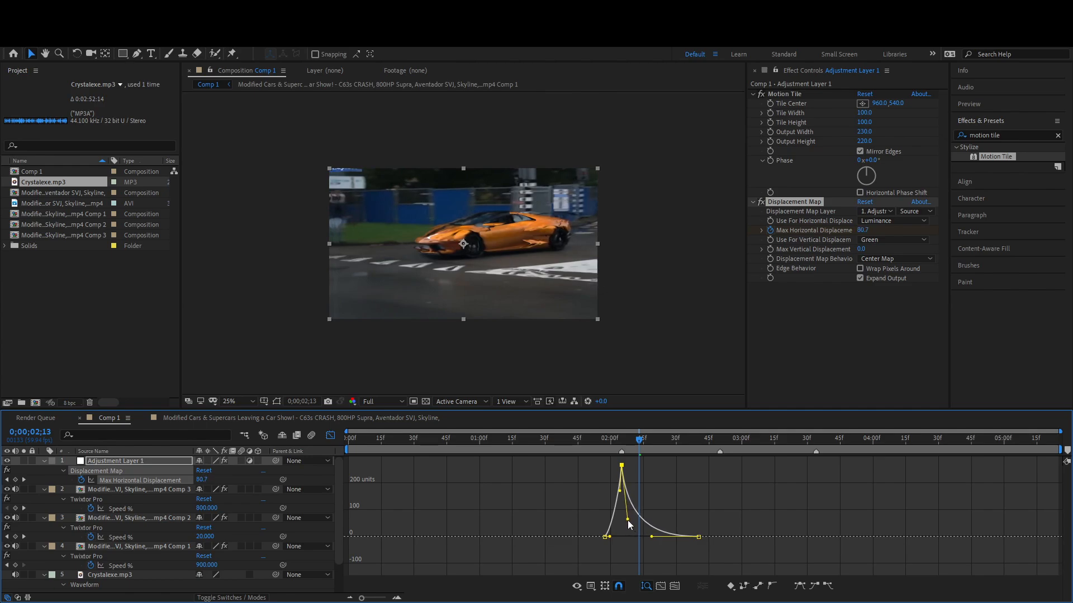
pyautogui.click(330, 434)
pyautogui.moveTo(642, 441); pyautogui.dragTo(586, 441)
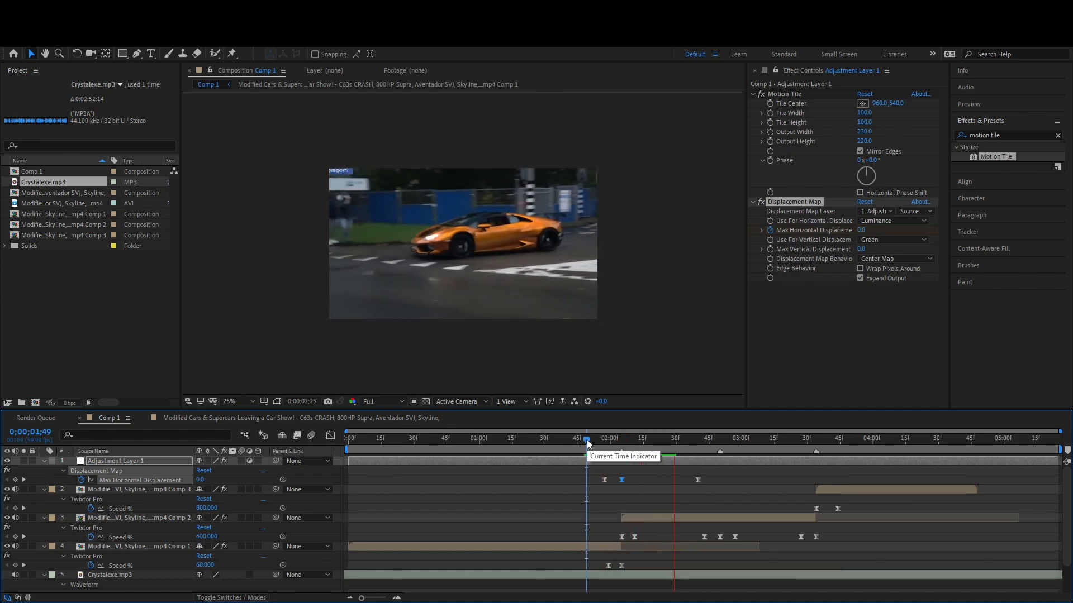
pyautogui.moveTo(587, 441)
pyautogui.mouseDown()
pyautogui.moveTo(655, 453)
pyautogui.moveTo(582, 445)
pyautogui.mouseUp()
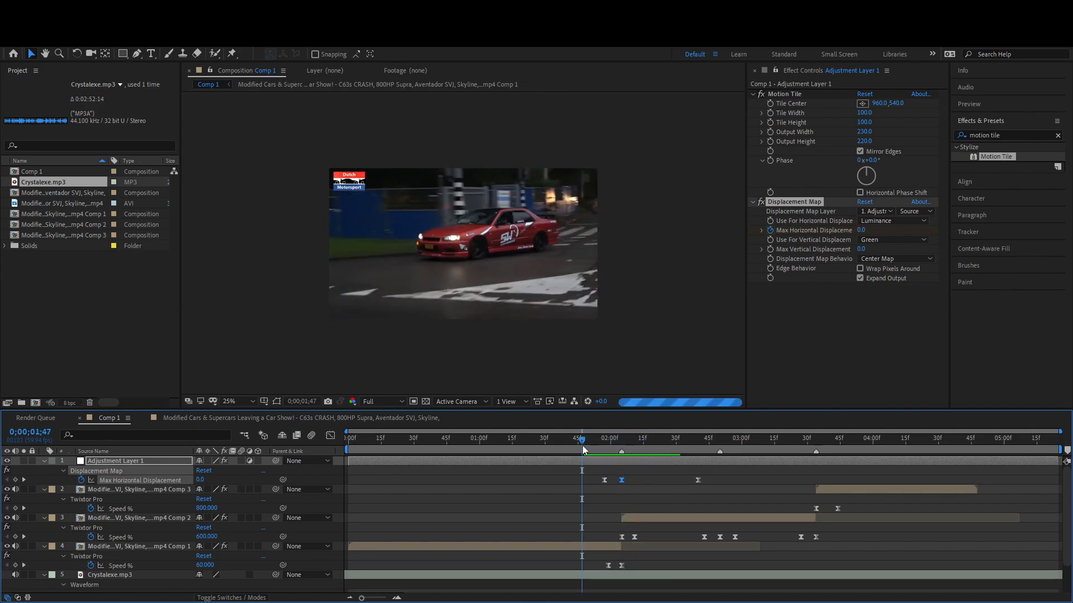
pyautogui.press('space')
# Paste the three displacement keyframes for the second beat, delete the extra starting keyframe, and align the pasted peak to 0;00;02;50.
pyautogui.moveTo(583, 447); pyautogui.dragTo(591, 481)
pyautogui.moveTo(702, 449); pyautogui.dragTo(707, 450)
pyautogui.hotkey('ctrl', 'v')
pyautogui.click(719, 441)
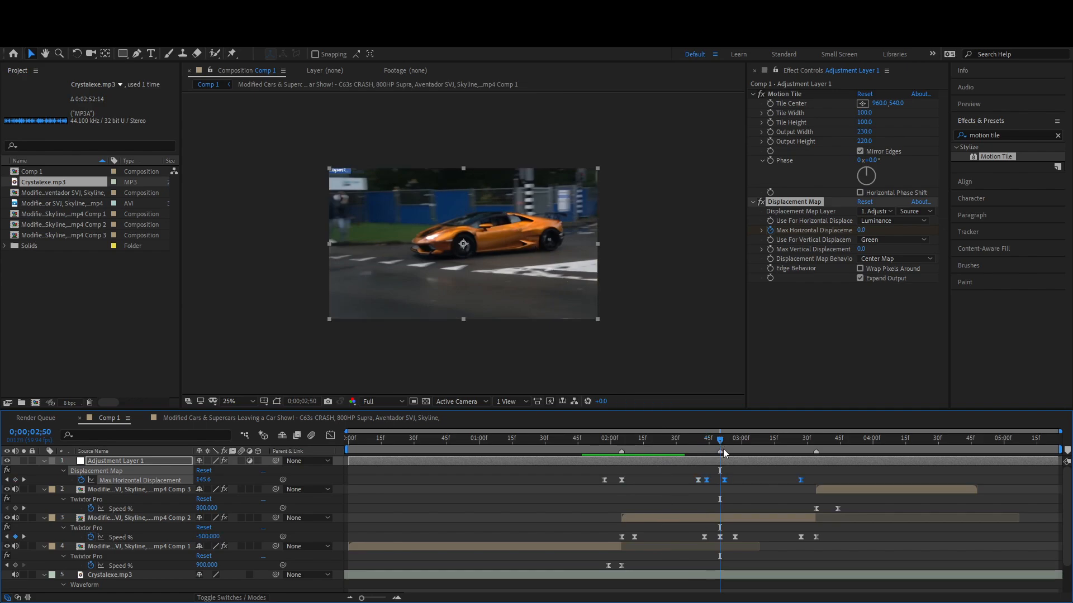
pyautogui.click(715, 491)
pyautogui.click(706, 481)
pyautogui.press('Delete')
pyautogui.moveTo(823, 469); pyautogui.dragTo(718, 481)
# Adjust the value curve's handles around the second displacement peak at 0;00;02;50.
pyautogui.click(331, 435)
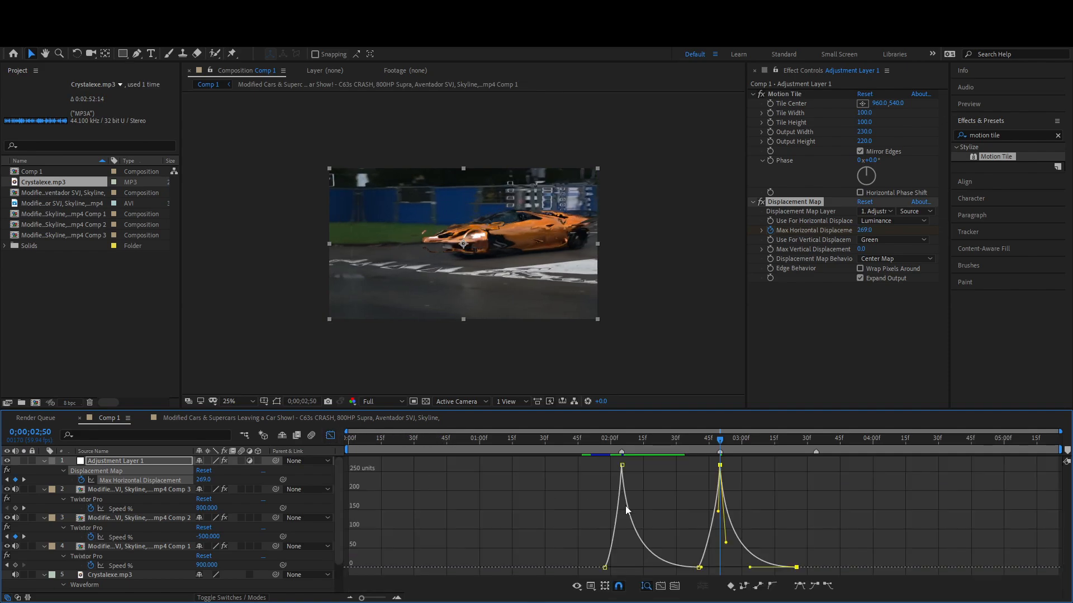
pyautogui.click(733, 547)
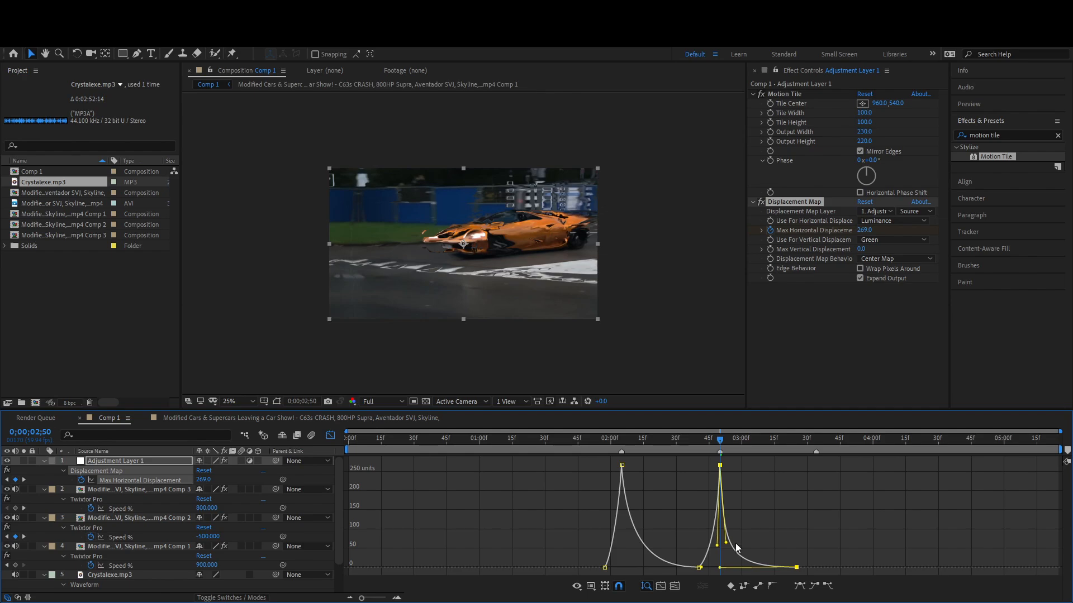
pyautogui.click(726, 555)
pyautogui.moveTo(724, 545); pyautogui.dragTo(717, 472)
pyautogui.moveTo(716, 514); pyautogui.dragTo(698, 572)
pyautogui.click(706, 567)
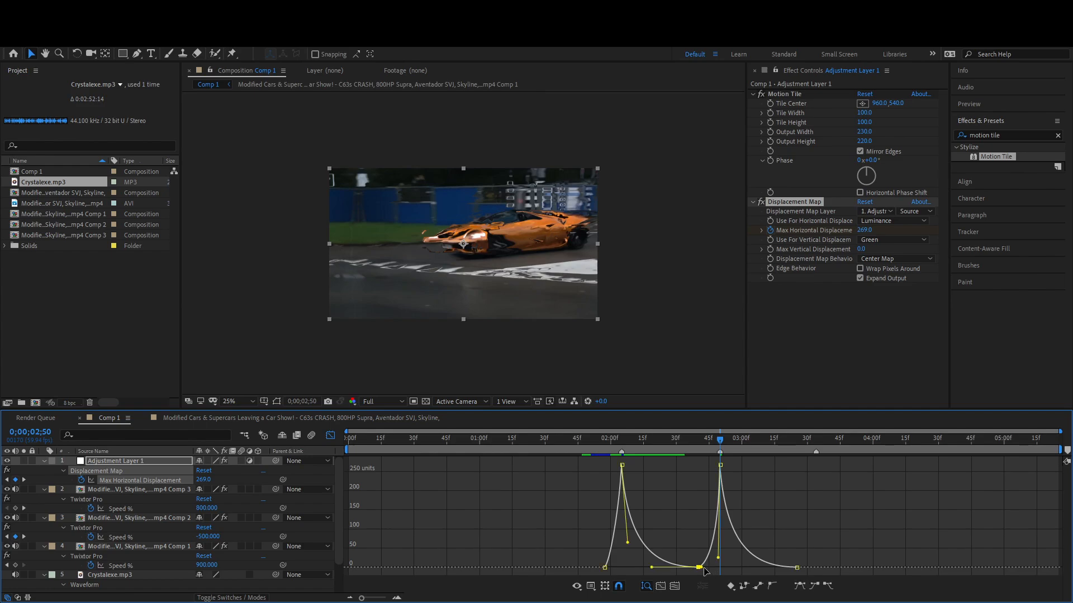
pyautogui.hotkey('shift', 'F3')
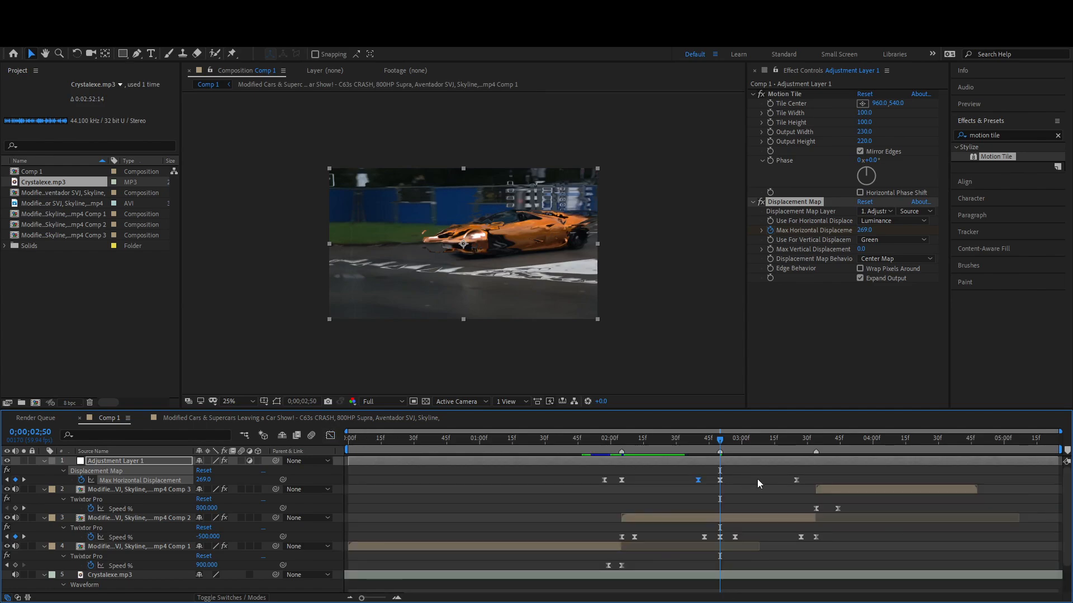
# Delete the pasted peak and closing displacement keyframes of the second beat.
pyautogui.moveTo(815, 475); pyautogui.dragTo(677, 482)
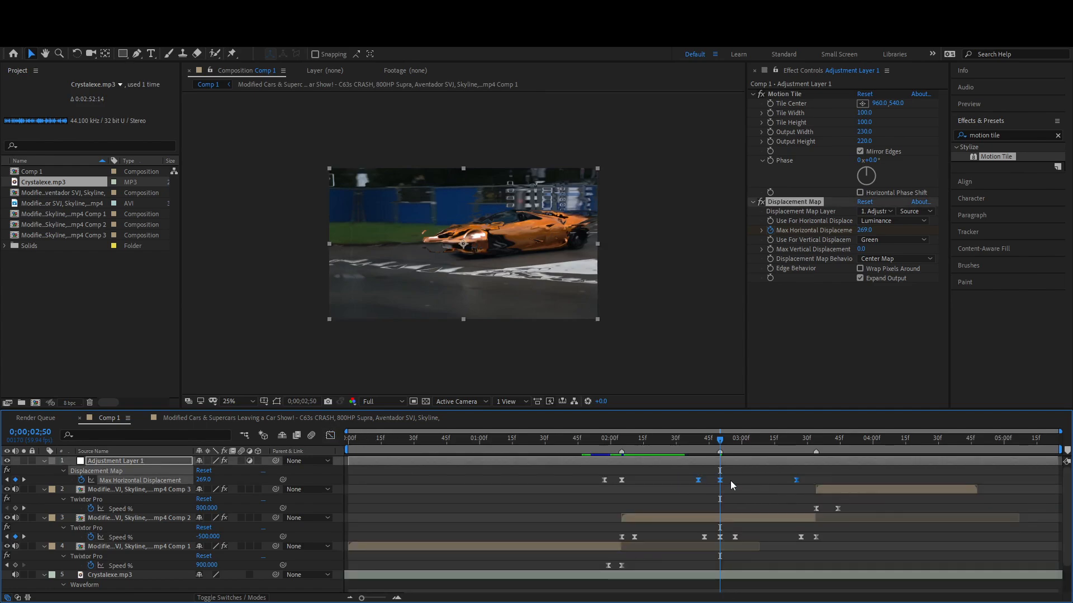
pyautogui.click(772, 478)
pyautogui.press('Delete')
# Paste the first transition's three displacement keyframes at 0;00;03;26 so the peak lands on 0;00;03;34, and preview from 0;00;03;18.
pyautogui.press('j')
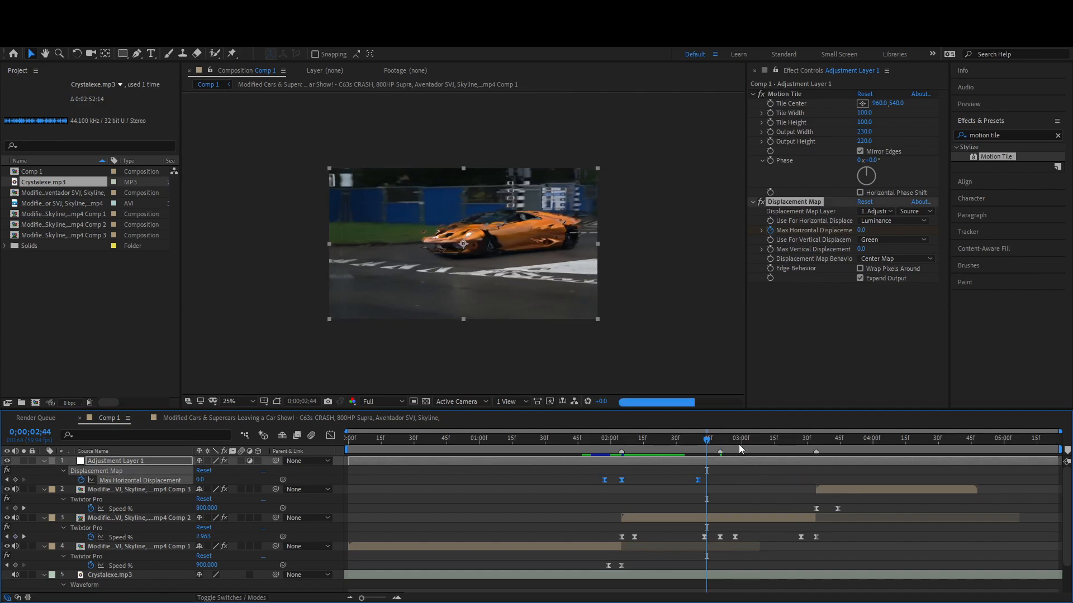
pyautogui.moveTo(739, 444); pyautogui.dragTo(795, 454)
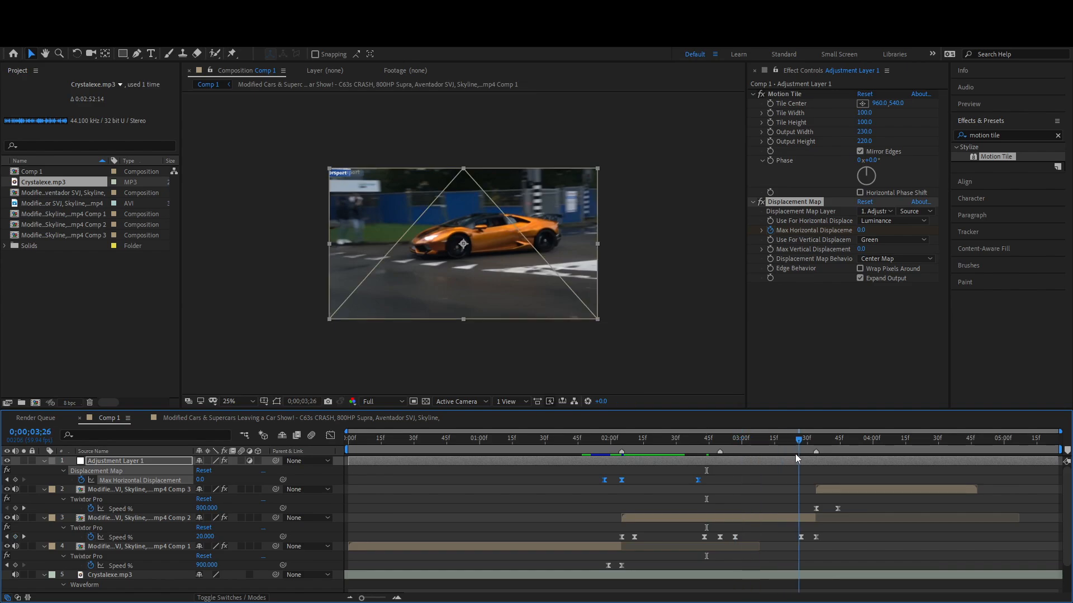
pyautogui.hotkey('ctrl', 'v')
pyautogui.press('k')
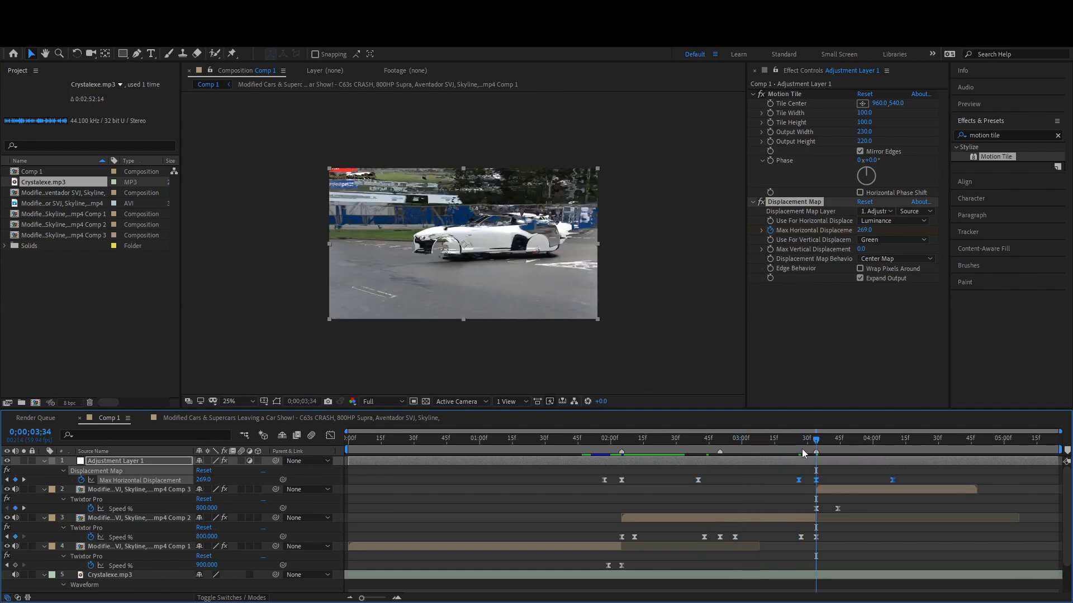
pyautogui.moveTo(793, 451); pyautogui.dragTo(781, 452)
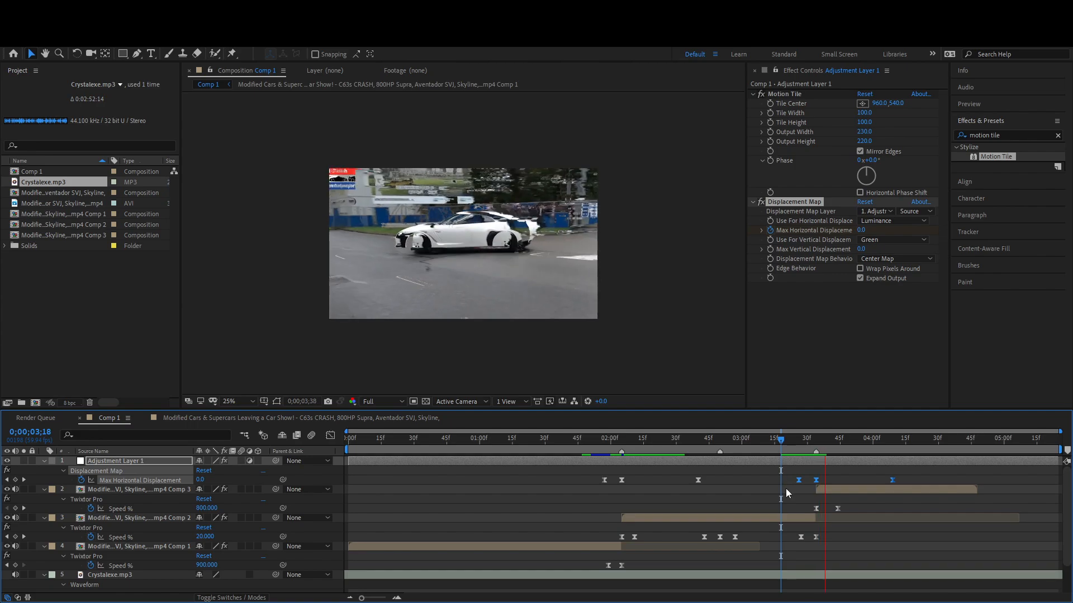
# Delete all the Max Horizontal Displacement keyframes on the adjustment layer.
pyautogui.click(788, 442)
pyautogui.moveTo(785, 447); pyautogui.dragTo(778, 448)
pyautogui.moveTo(898, 474); pyautogui.dragTo(578, 488)
pyautogui.press('Delete')
# Keyframe Max Horizontal Displacement to 0 at 0;00;01;59 and to 100 at 0;00;02;05.
pyautogui.moveTo(653, 450); pyautogui.dragTo(608, 449)
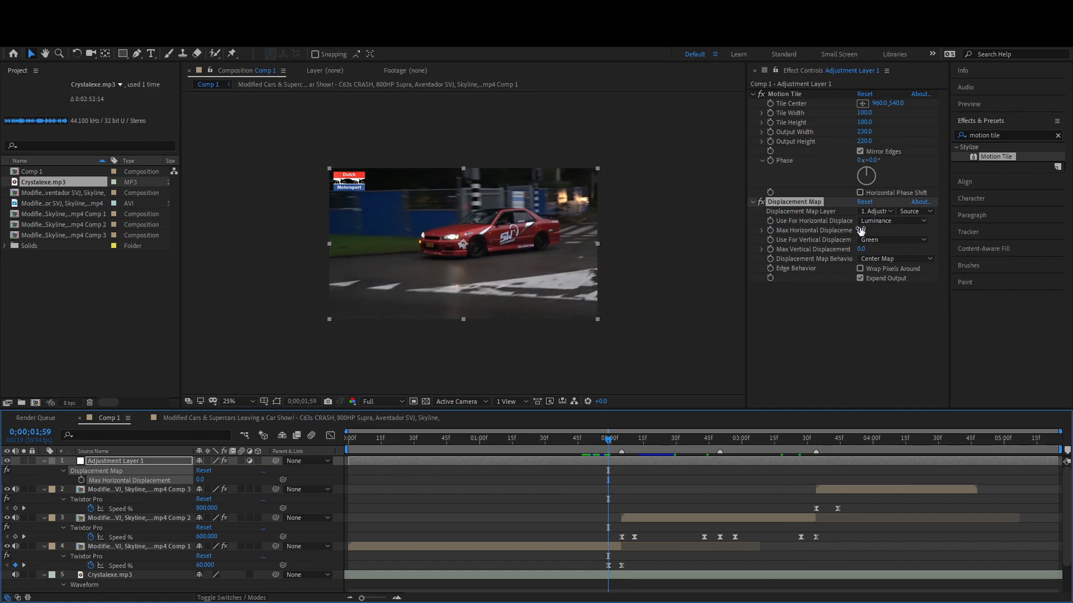
pyautogui.click(770, 230)
pyautogui.click(621, 445)
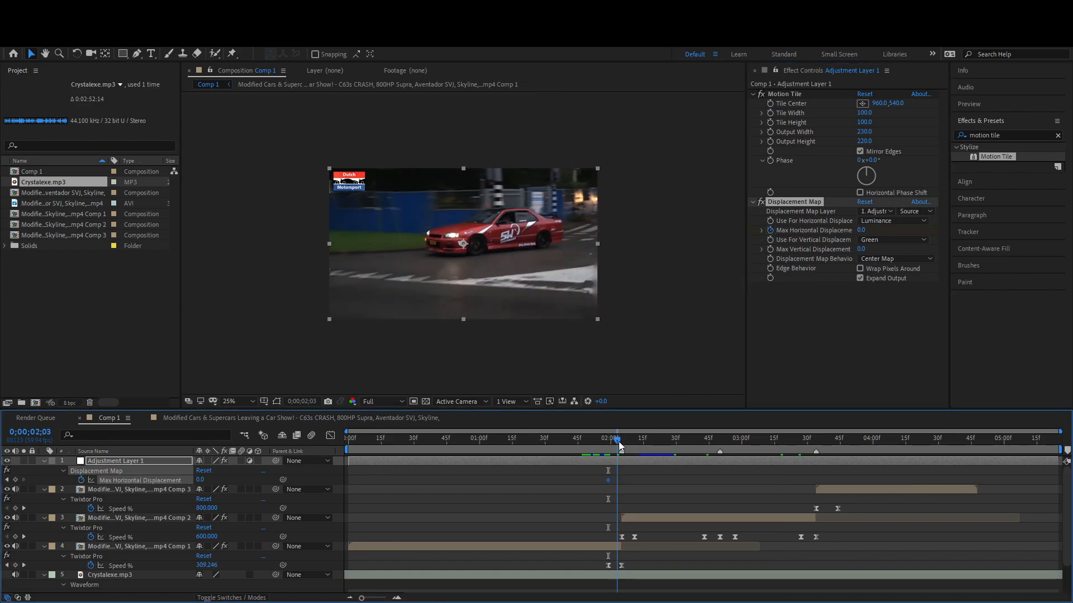
pyautogui.click(200, 480)
pyautogui.press('Return')
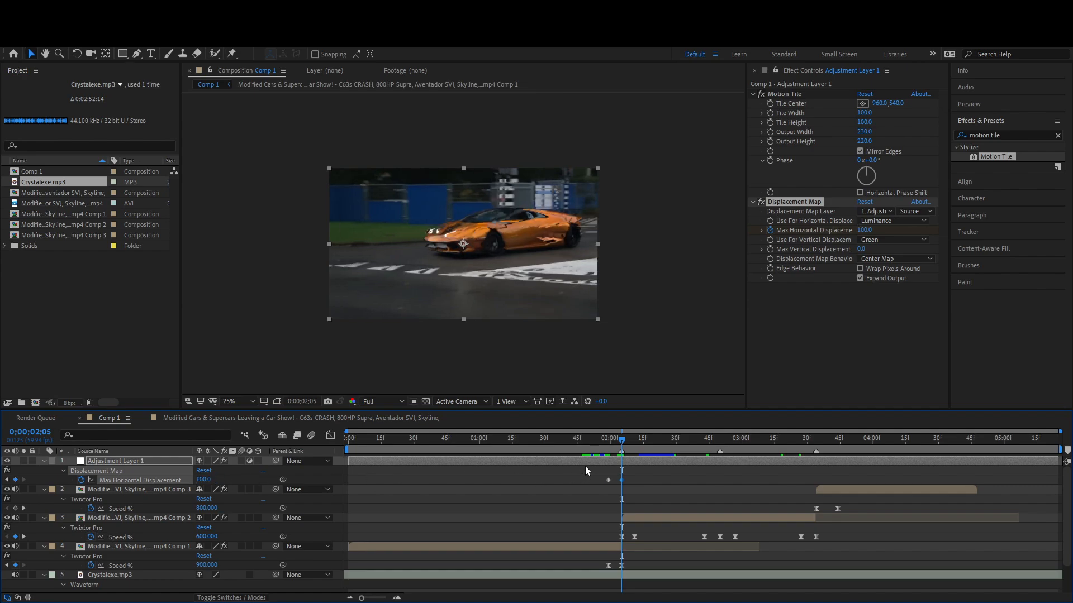
# Keyframe Max Horizontal Displacement to 0 at 0;00;02;14 and shift the first zero keyframe to about 0;00;01;56.
pyautogui.moveTo(622, 442); pyautogui.dragTo(641, 443)
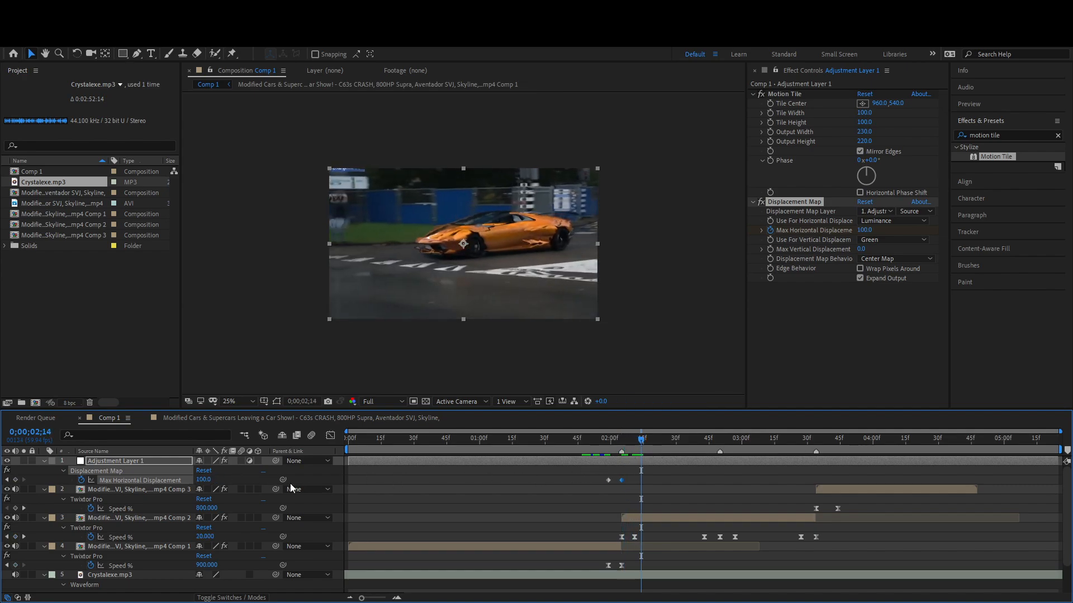
pyautogui.click(203, 481)
pyautogui.write('0')
pyautogui.press('Return')
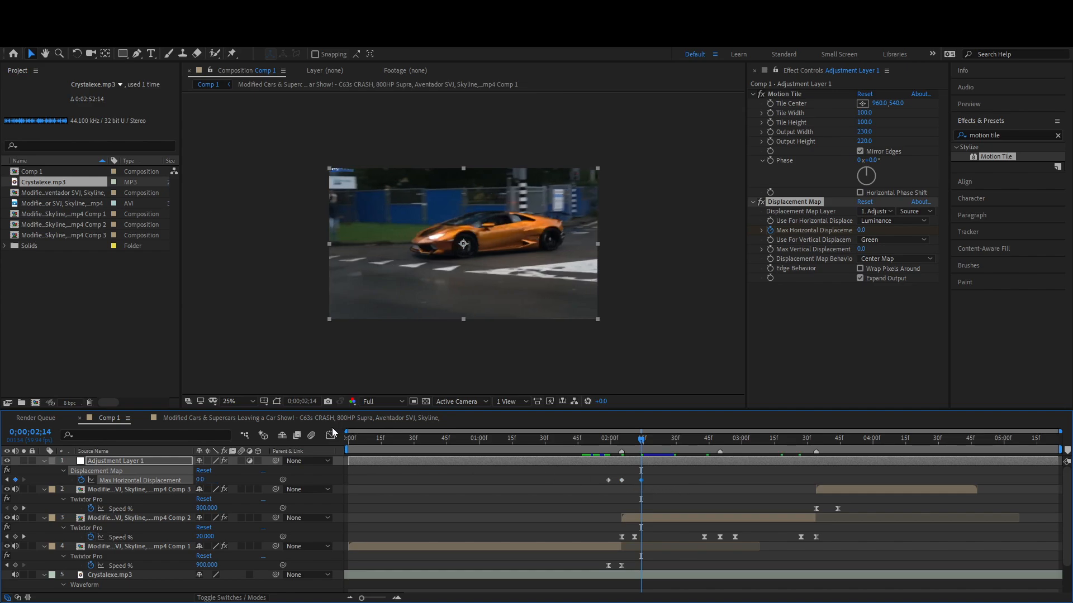
pyautogui.click(644, 481)
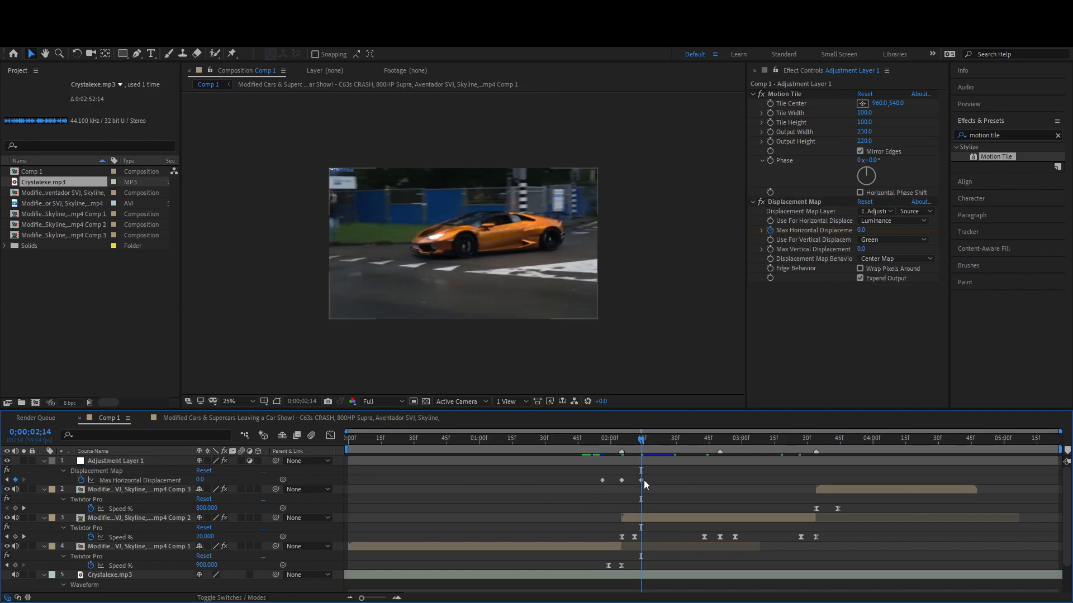
# Apply Easy Ease to the three Max Horizontal Displacement keyframes and pull the peak's curve handles down into a sharper spike.
pyautogui.moveTo(641, 480); pyautogui.dragTo(584, 484)
pyautogui.press('F9')
pyautogui.click(331, 435)
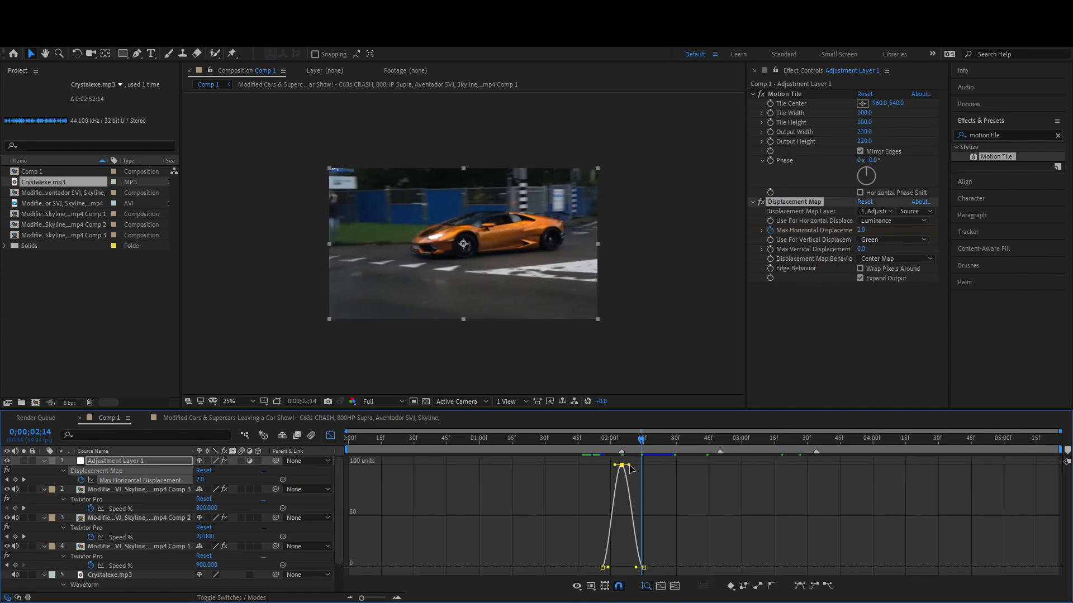
pyautogui.moveTo(615, 466); pyautogui.dragTo(619, 491)
pyautogui.click(330, 435)
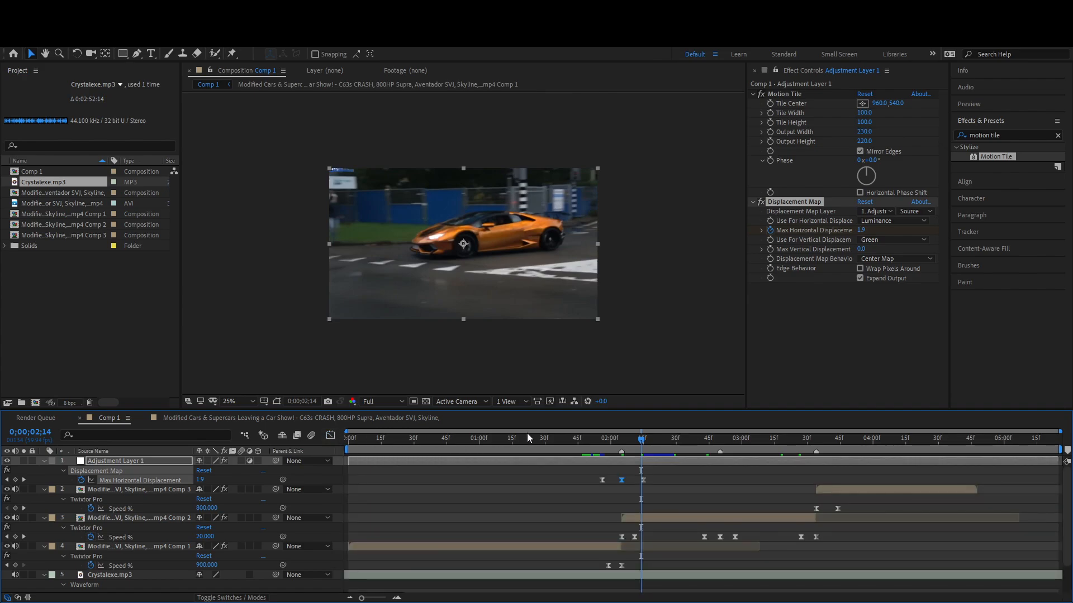
# Add BCC Lens Blur OBS below Displacement Map on the adjustment layer and set its Gamma to 1000.
pyautogui.click(1000, 134)
pyautogui.write('bcc lens')
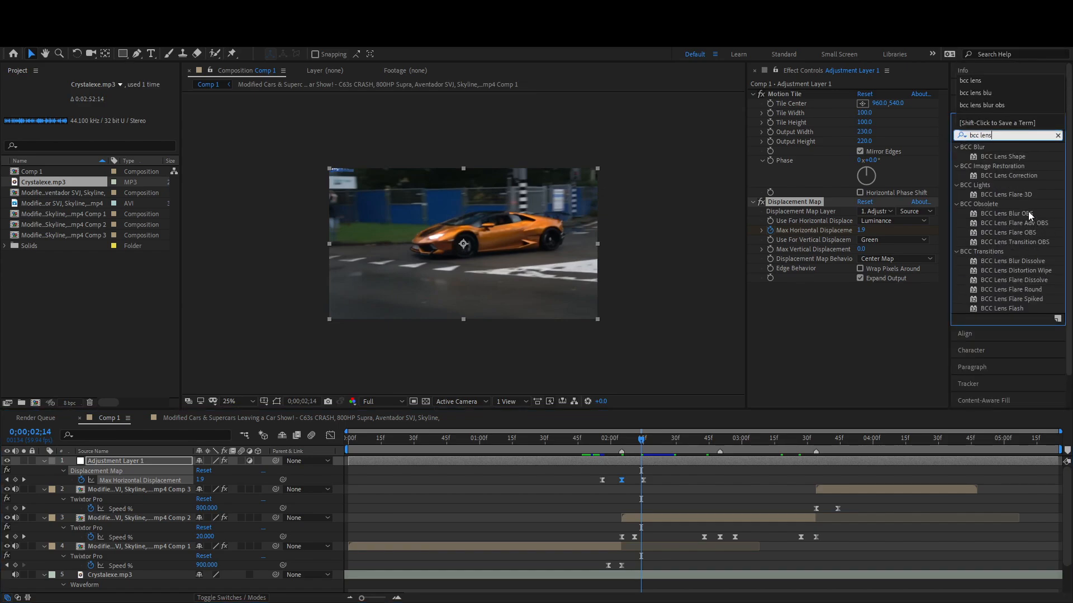
pyautogui.moveTo(1028, 211); pyautogui.dragTo(853, 271)
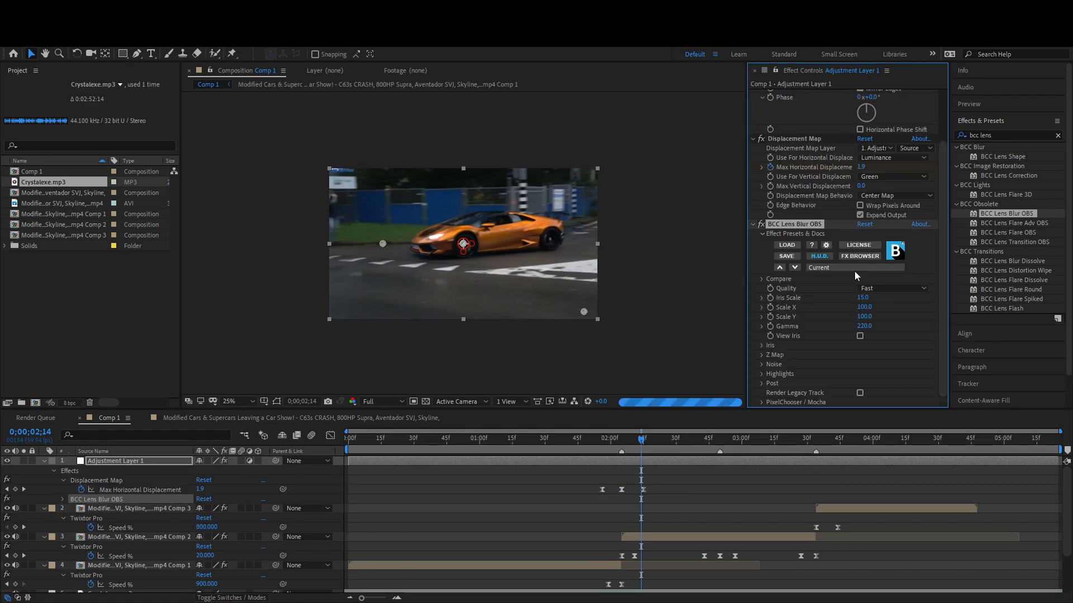
pyautogui.click(865, 327)
pyautogui.write('1000')
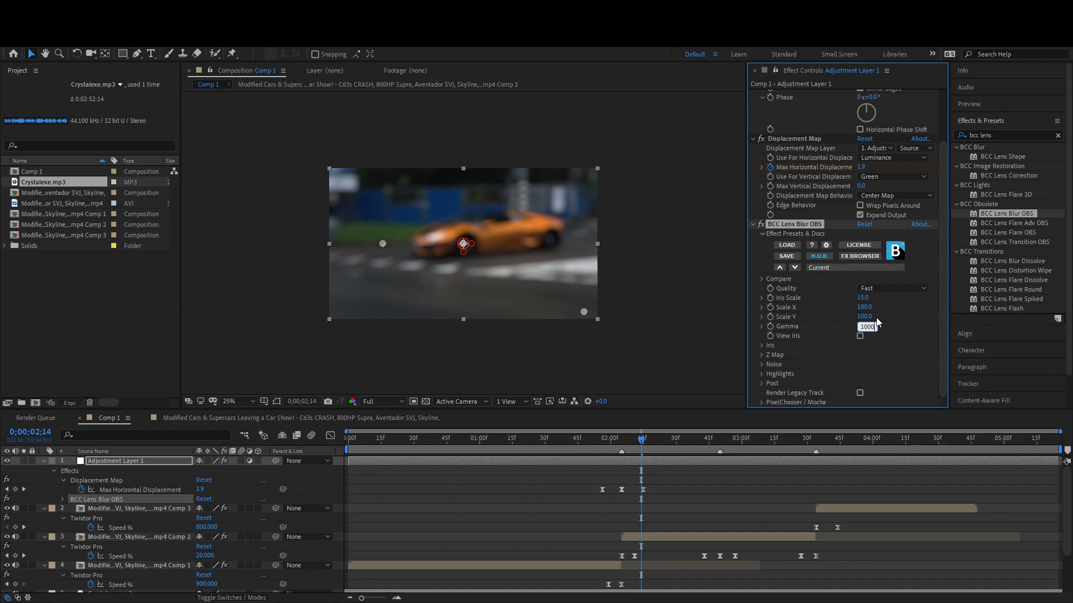
pyautogui.press('Return')
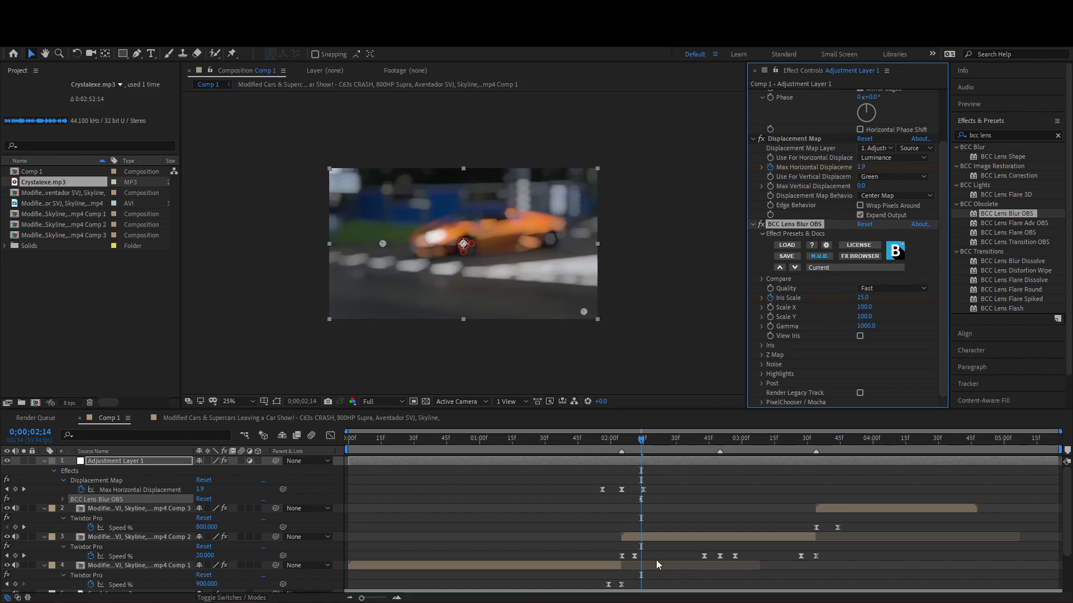
# Move the lens blur's Iris Scale keyframe to 0;00;02;05 and set its value to 8.
pyautogui.press('u')
pyautogui.press('u')
pyautogui.scroll(2, 644, 501)
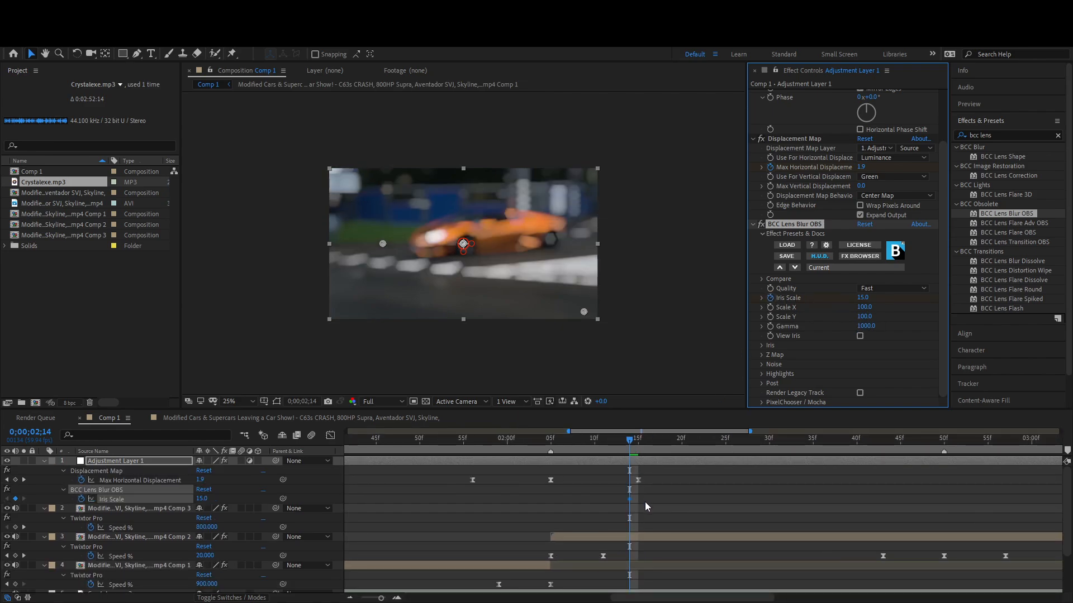
pyautogui.moveTo(631, 500); pyautogui.dragTo(551, 499)
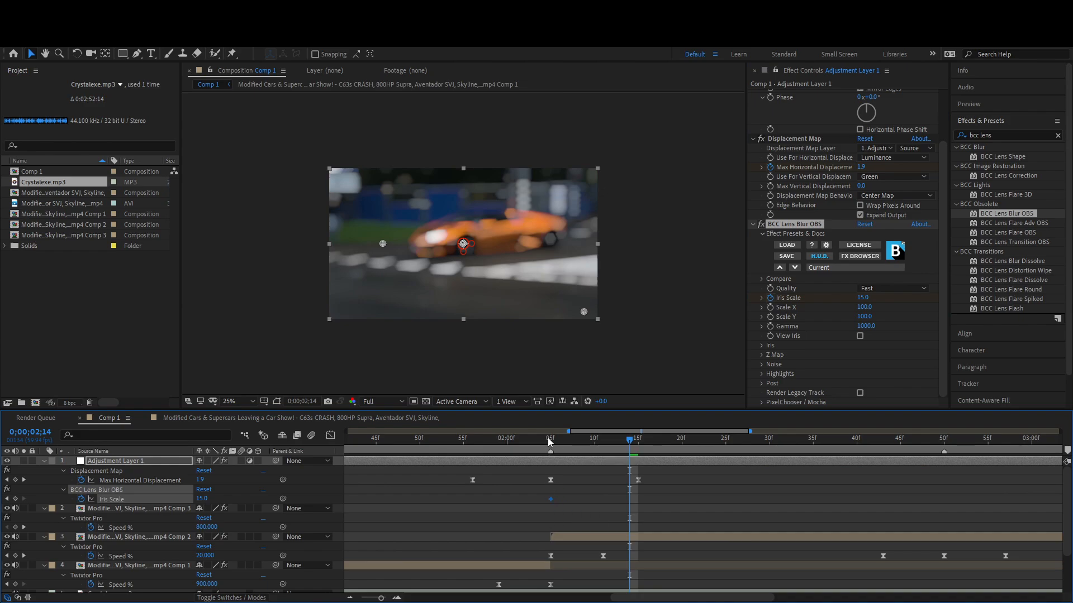
pyautogui.click(550, 439)
pyautogui.click(860, 298)
pyautogui.write('10')
pyautogui.press('Return')
pyautogui.click(861, 298)
pyautogui.write('8')
pyautogui.press('Return')
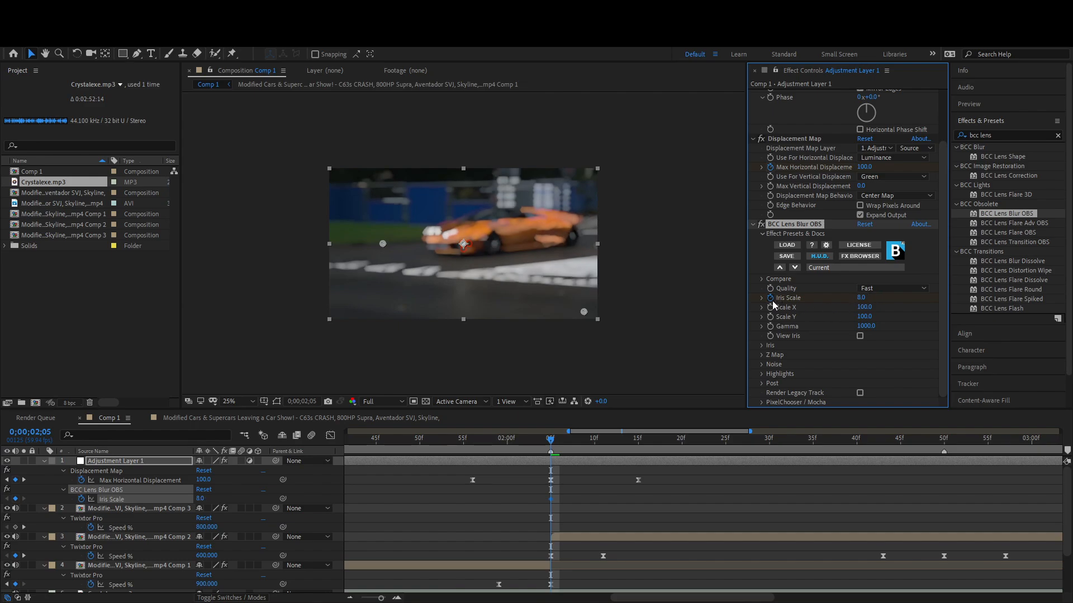
# Keyframe Iris Scale to 0 at 0;00;02;31 and nudge that keyframe slightly later.
pyautogui.click(639, 440)
pyautogui.moveTo(640, 442); pyautogui.dragTo(779, 446)
pyautogui.scroll(-2, 629, 503)
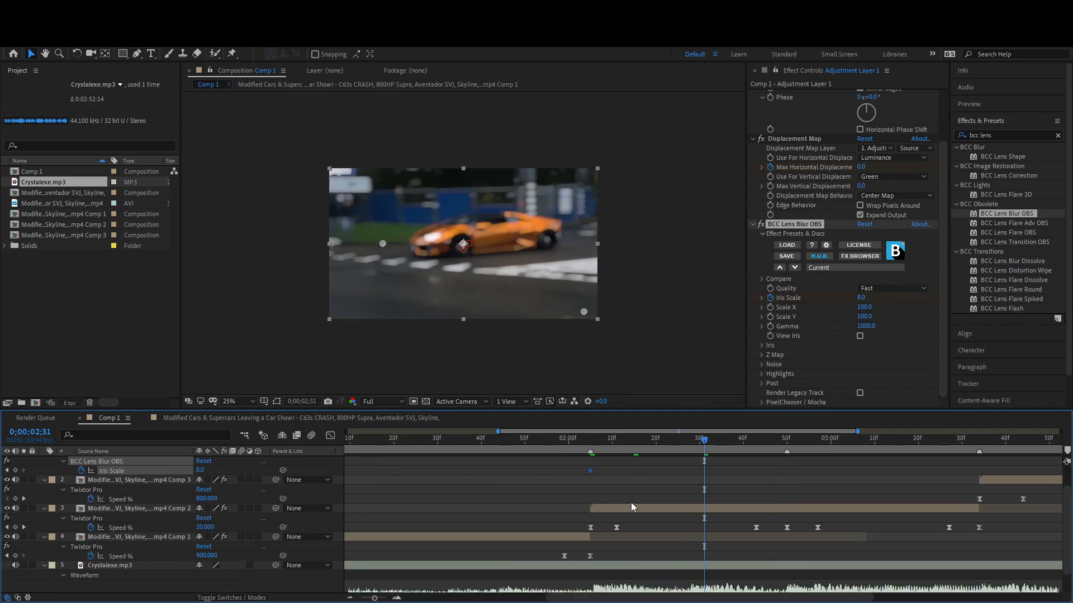
pyautogui.click(200, 499)
pyautogui.write('0')
pyautogui.press('Return')
pyautogui.moveTo(704, 499); pyautogui.dragTo(707, 499)
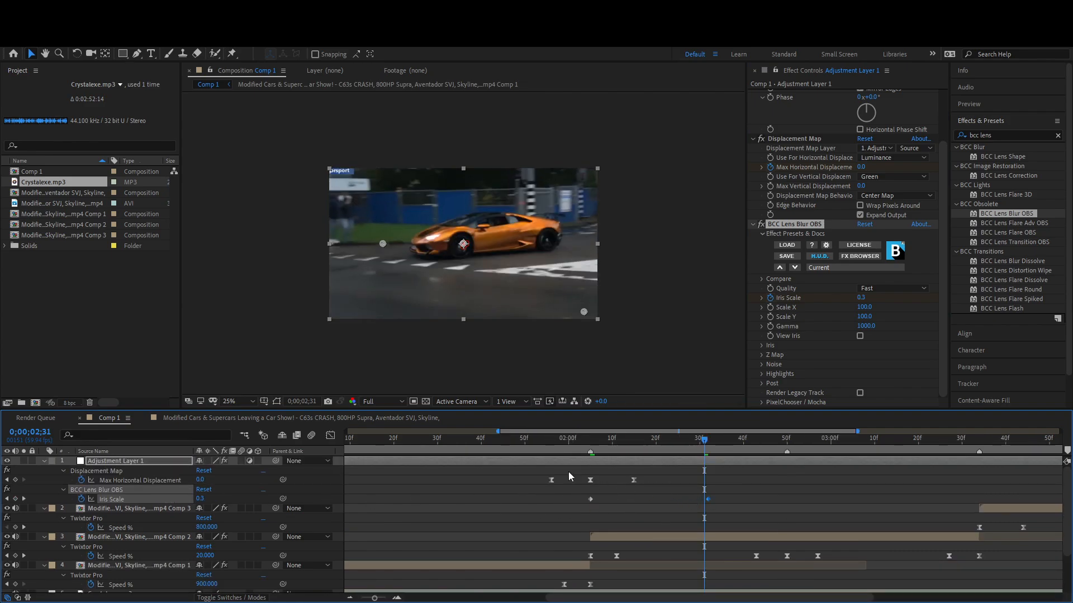
# Paste the zero Iris Scale keyframe at 0;00;01;56, in line with the first displacement keyframe.
pyautogui.click(545, 451)
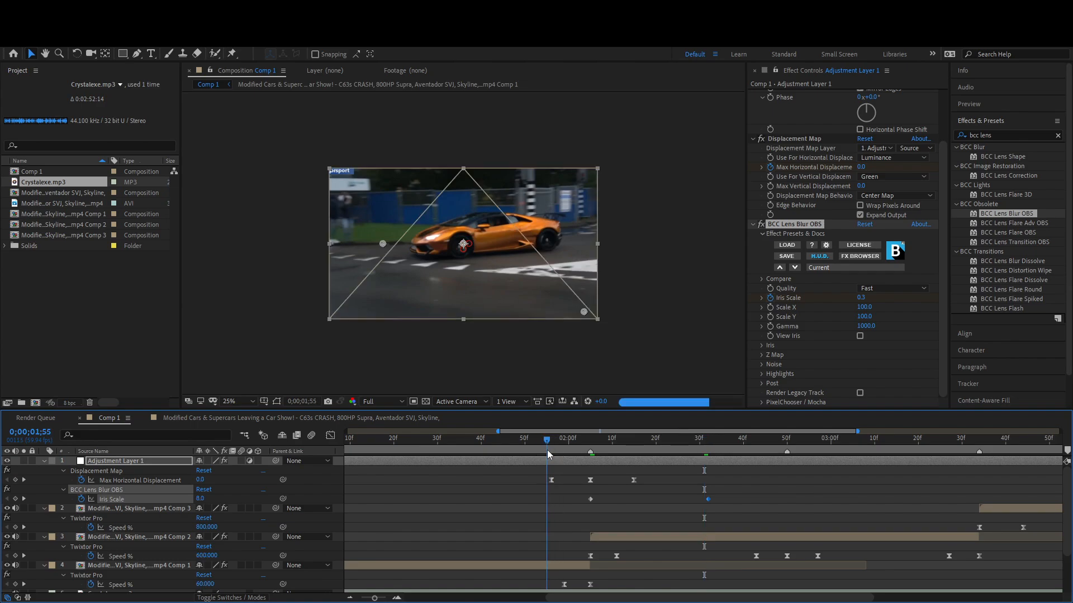
pyautogui.moveTo(548, 450); pyautogui.dragTo(551, 447)
pyautogui.hotkey('ctrl', 'v')
# Ease the three Iris Scale keyframes, sharpen their peak in the value graph, and preview the transition from 0;00;01;50.
pyautogui.moveTo(748, 492); pyautogui.dragTo(548, 506)
pyautogui.press('F9')
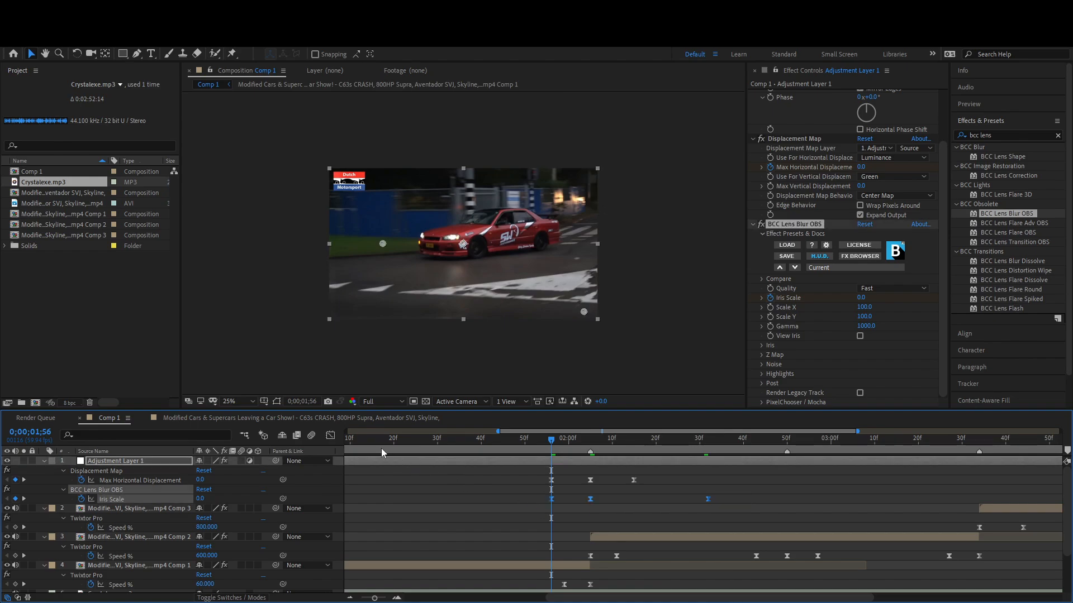
pyautogui.click(331, 436)
pyautogui.moveTo(629, 465); pyautogui.dragTo(593, 522)
pyautogui.moveTo(577, 465); pyautogui.dragTo(593, 519)
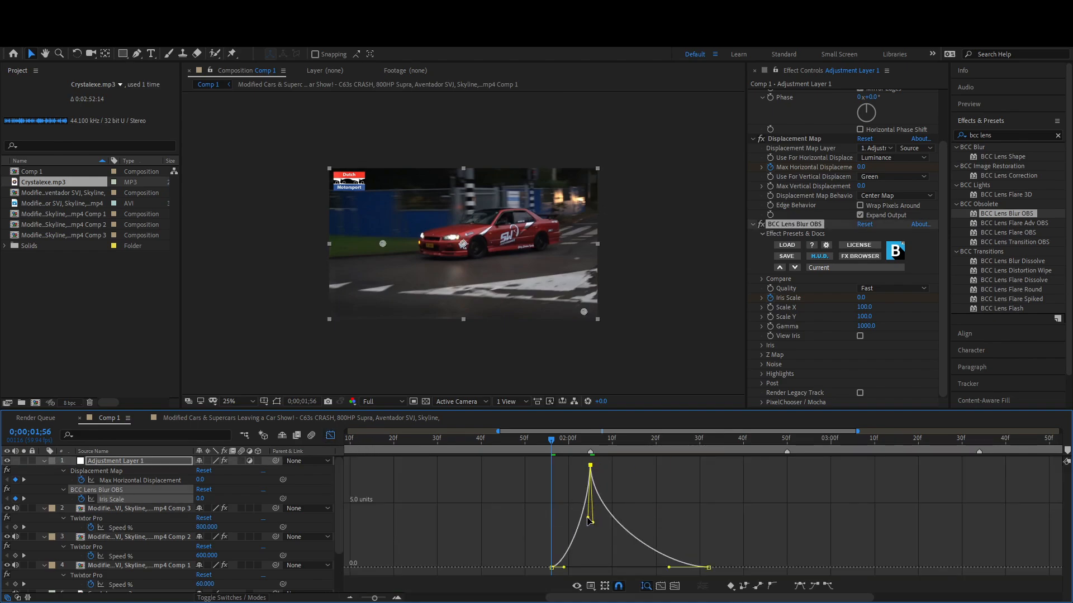
pyautogui.click(331, 435)
pyautogui.moveTo(549, 445); pyautogui.dragTo(525, 445)
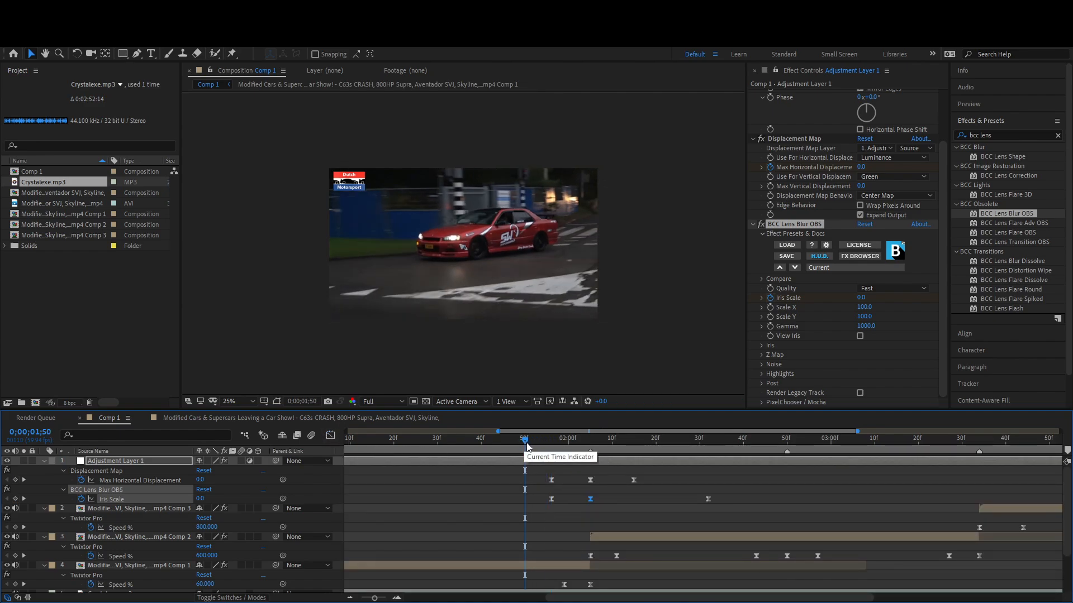
pyautogui.press('space')
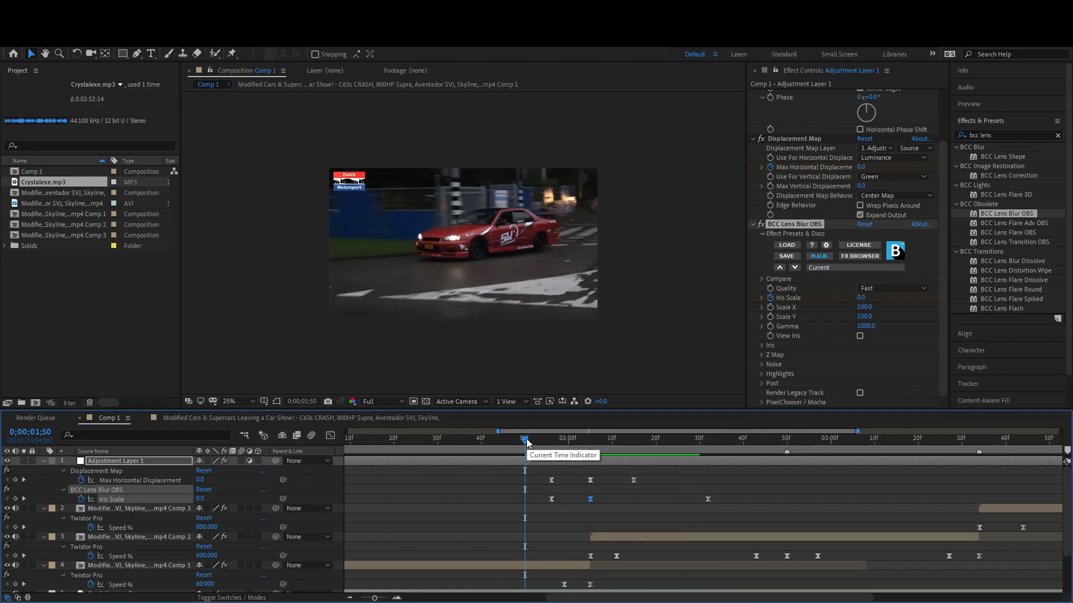
# Copy the first transition's displacement and Iris Scale keyframes to the second transition, aligning their peaks to 0;00;03;34.
pyautogui.moveTo(527, 443); pyautogui.dragTo(621, 445)
pyautogui.moveTo(731, 486); pyautogui.dragTo(524, 510)
pyautogui.press('-')
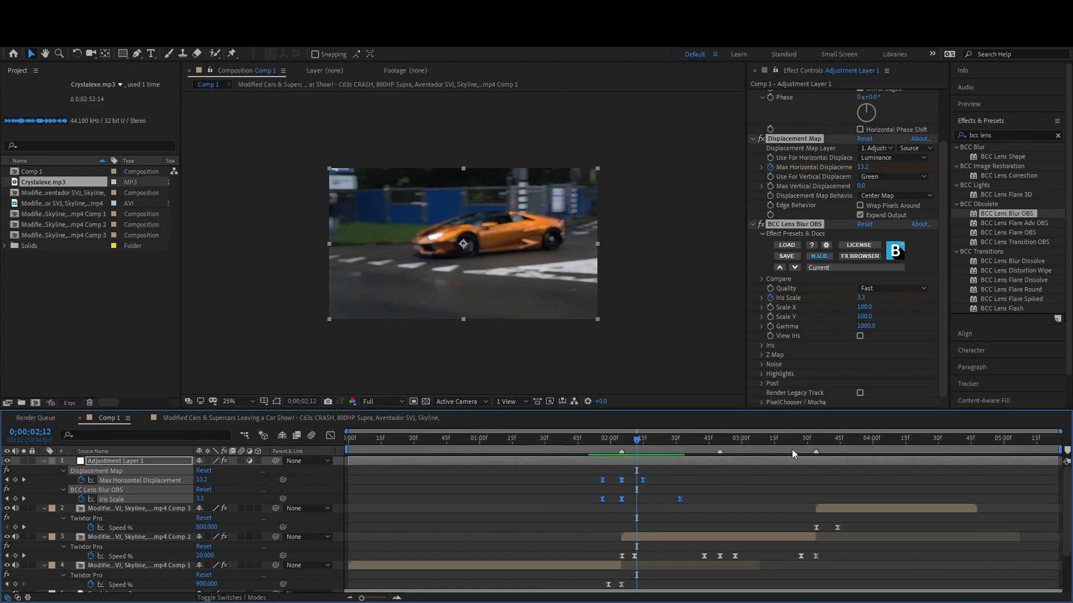
pyautogui.click(793, 444)
pyautogui.hotkey('ctrl', 'v')
pyautogui.click(816, 443)
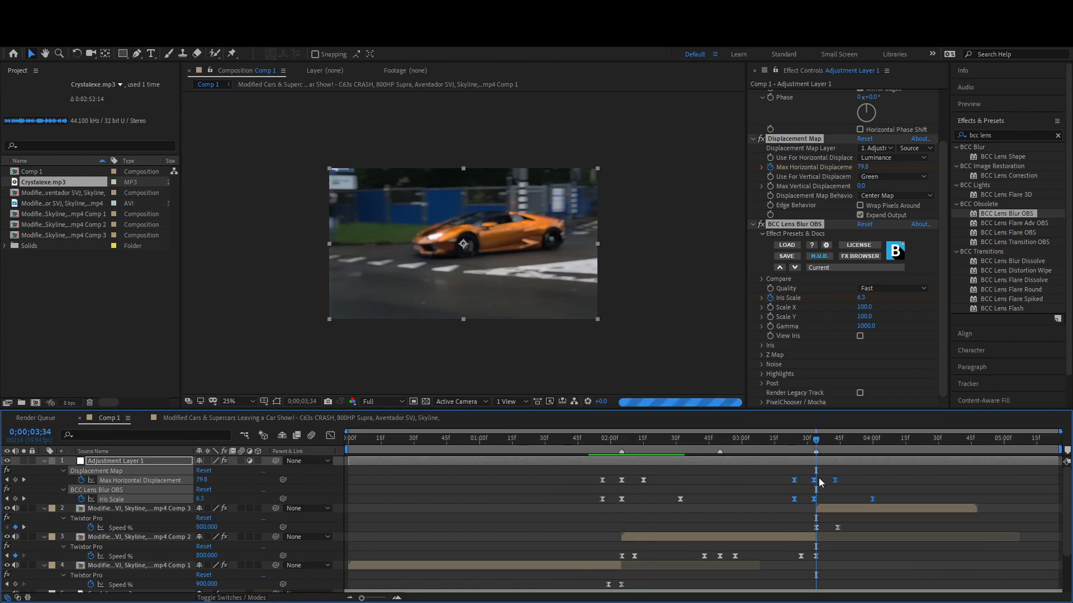
pyautogui.moveTo(814, 480); pyautogui.dragTo(816, 480)
pyautogui.click(761, 485)
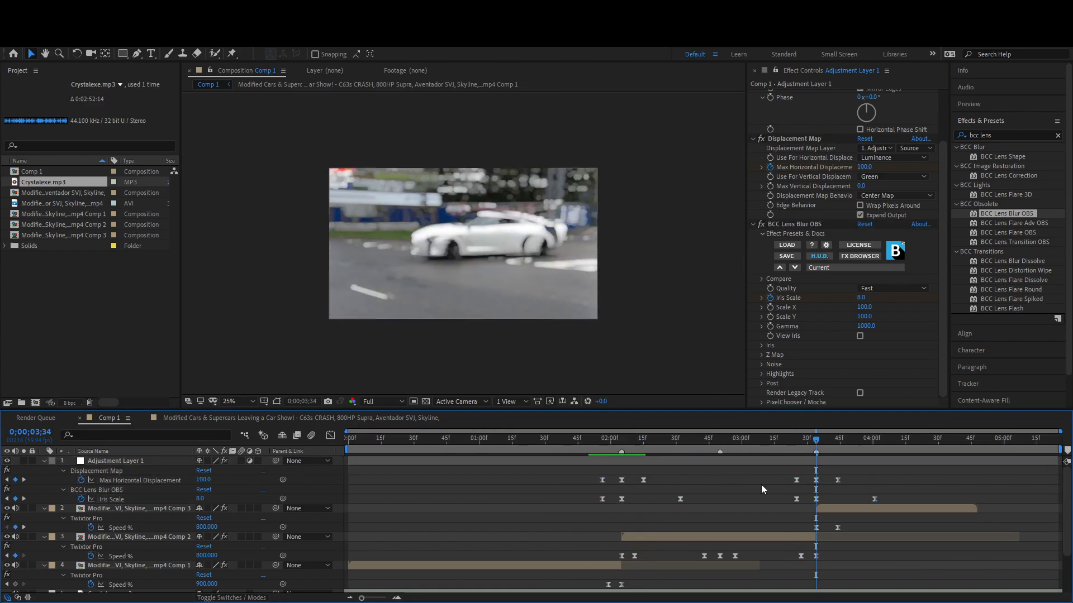
# Save the project as "displacement transition tutorial" and preview both transitions from 0;00;01;44.
pyautogui.hotkey('ctrl', 's')
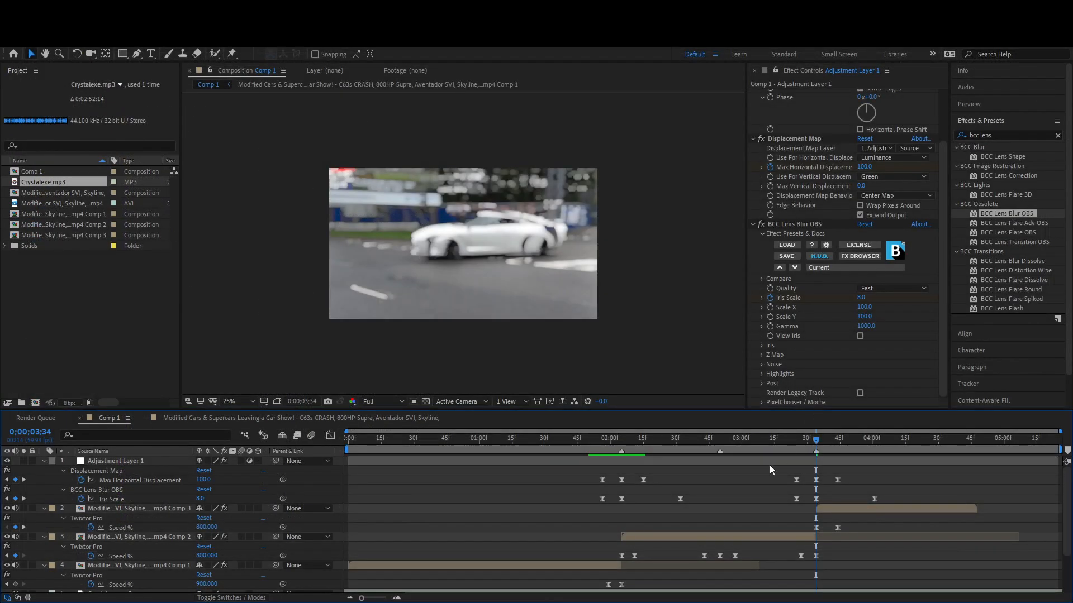
pyautogui.hotkey('ctrl', 's')
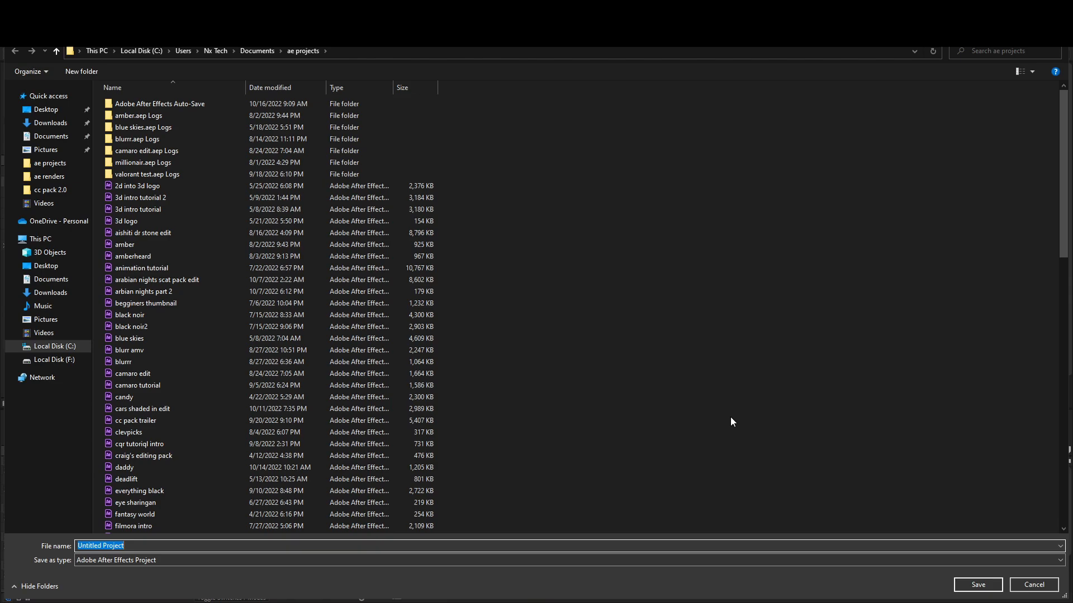
pyautogui.write('displacement transition tutorial')
pyautogui.press('Return')
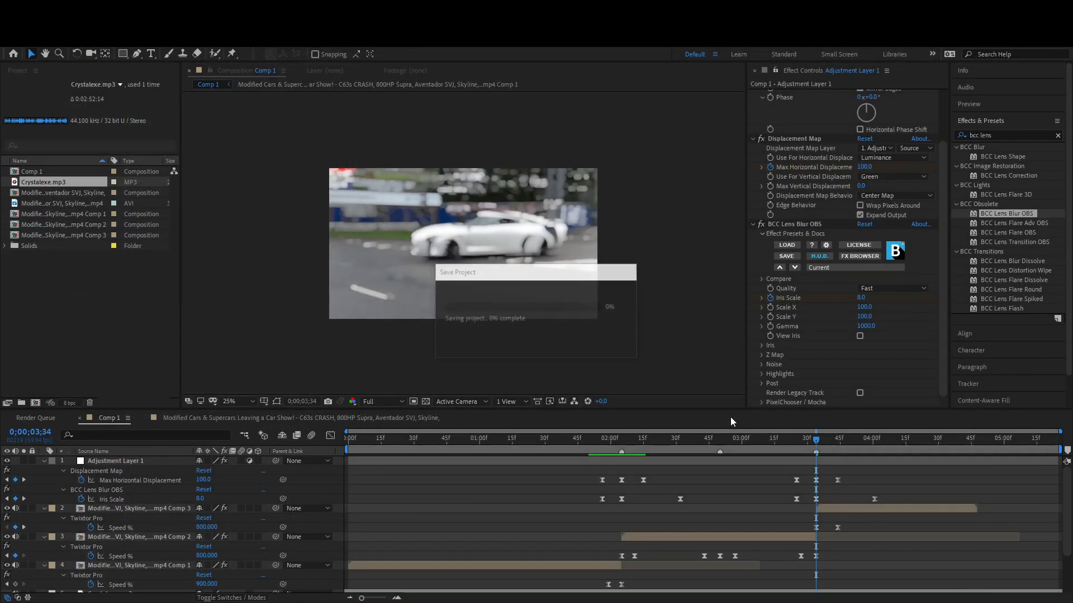
pyautogui.moveTo(826, 448); pyautogui.dragTo(586, 448)
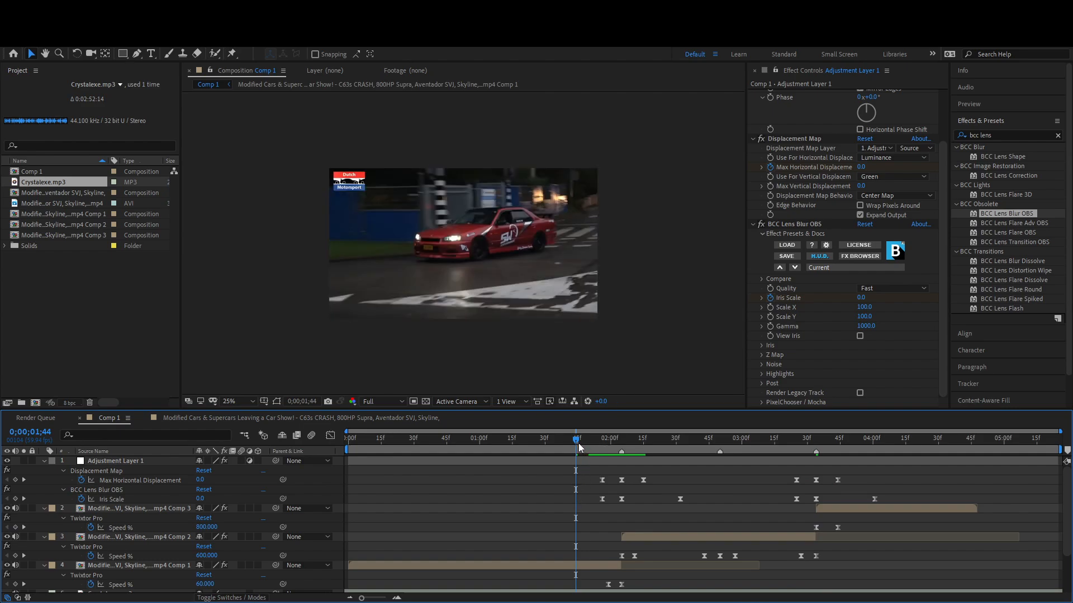
pyautogui.press('space')
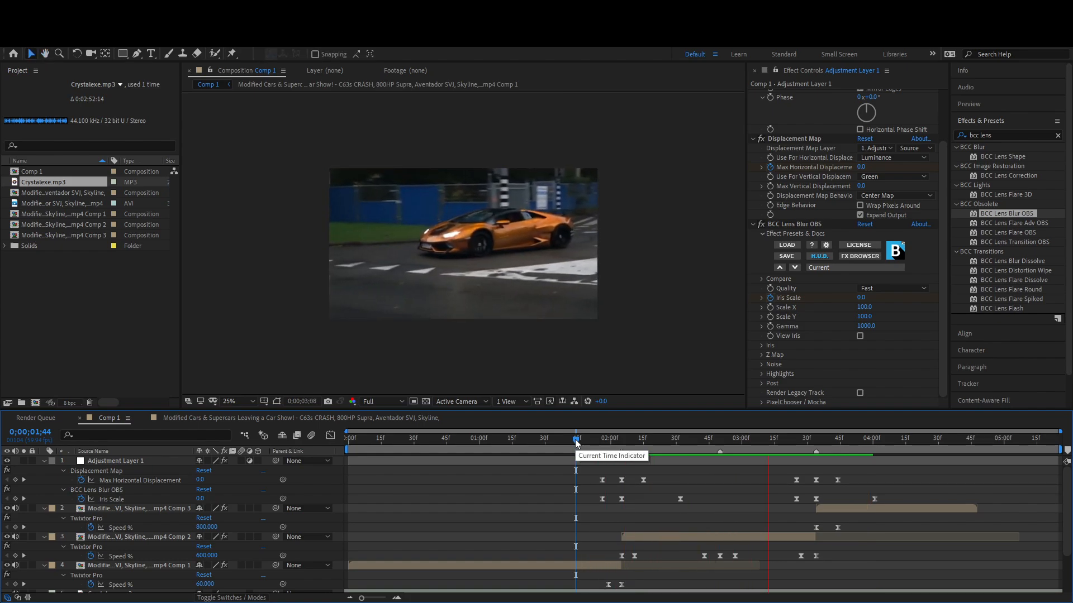
# Move both transitions' starting displacement and Iris Scale keyframes earlier, and the second transition's final displacement keyframe later.
pyautogui.moveTo(577, 444); pyautogui.dragTo(595, 500)
pyautogui.press('space')
pyautogui.press('space')
pyautogui.moveTo(805, 474); pyautogui.dragTo(786, 507)
pyautogui.moveTo(837, 480); pyautogui.dragTo(850, 482)
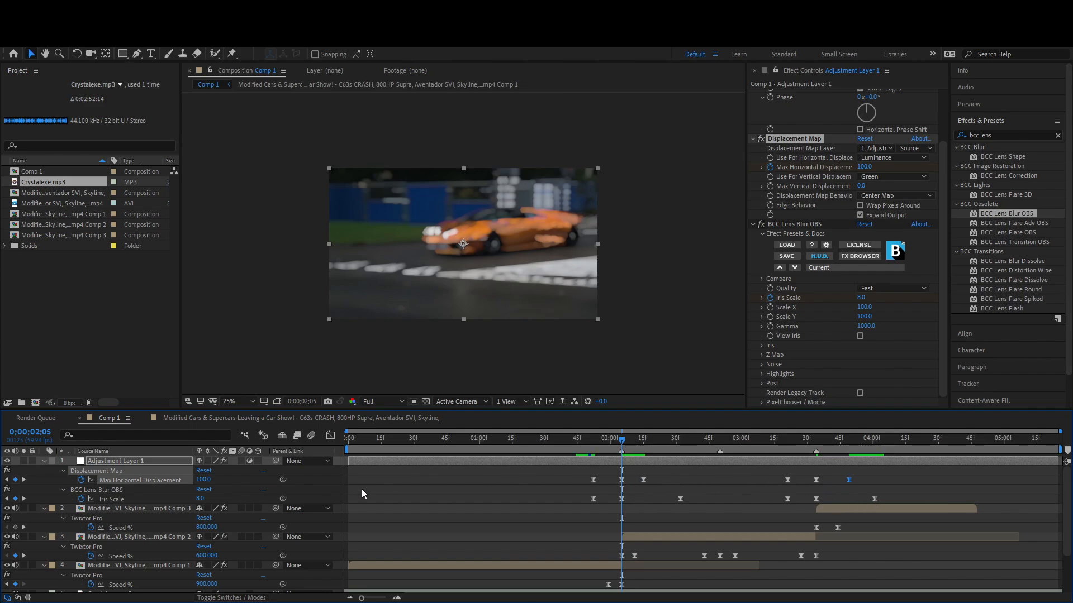
# Set the Iris Scale peaks at 0;00;02;05 and 0;00;03;34 to 15, shifting the first transition's final Iris Scale keyframe slightly later.
pyautogui.click(204, 497)
pyautogui.write('15')
pyautogui.press('Return')
pyautogui.click(682, 499)
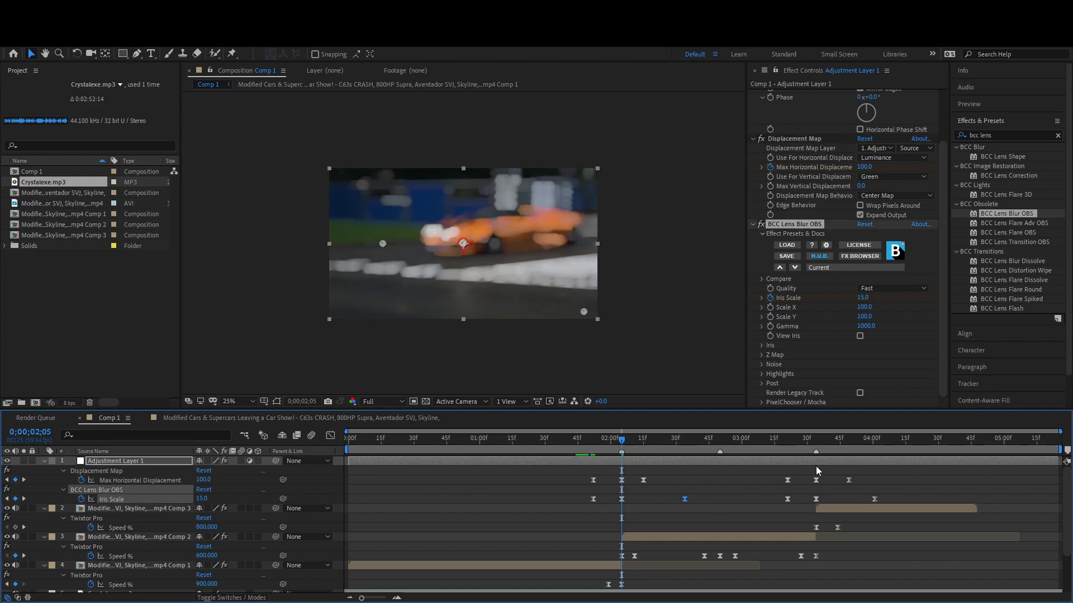
pyautogui.click(816, 440)
pyautogui.click(200, 499)
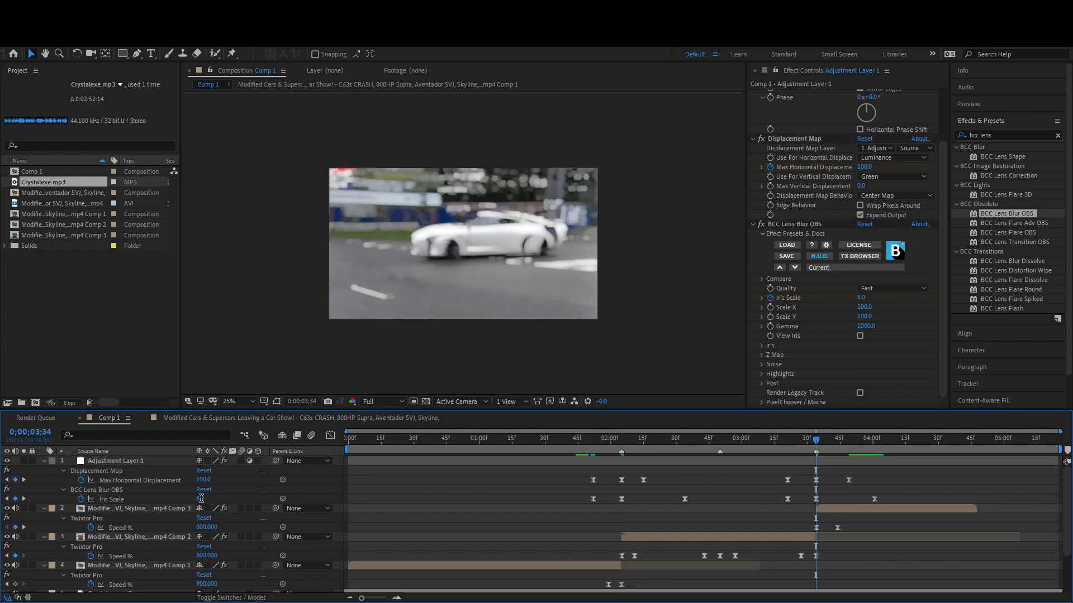
pyautogui.write('15')
pyautogui.press('Return')
# Shift the final Max Horizontal Displacement keyframes of both transitions slightly later.
pyautogui.click(622, 440)
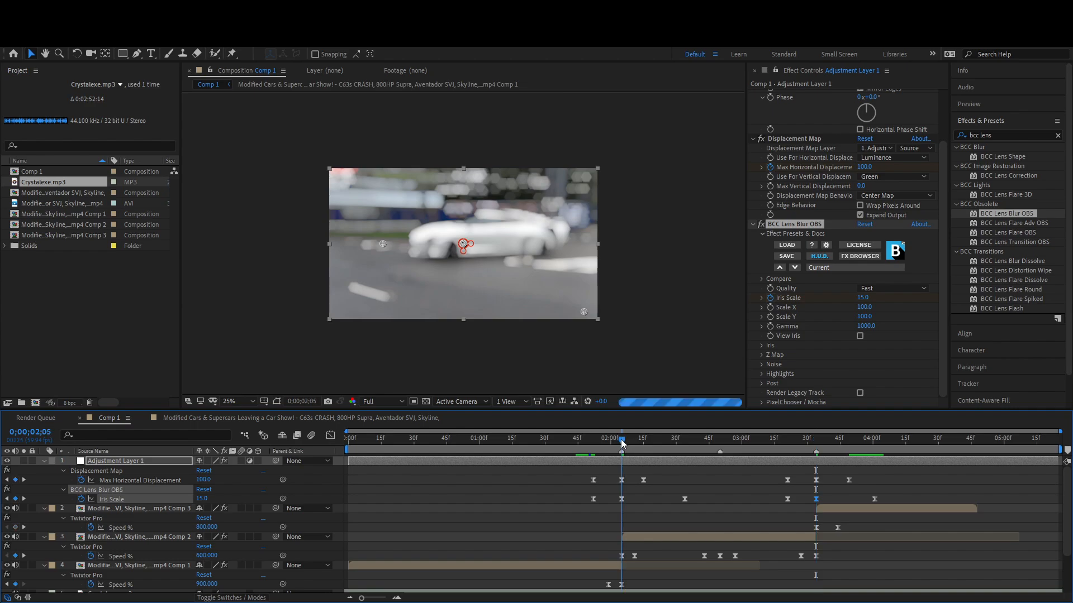
pyautogui.click(643, 481)
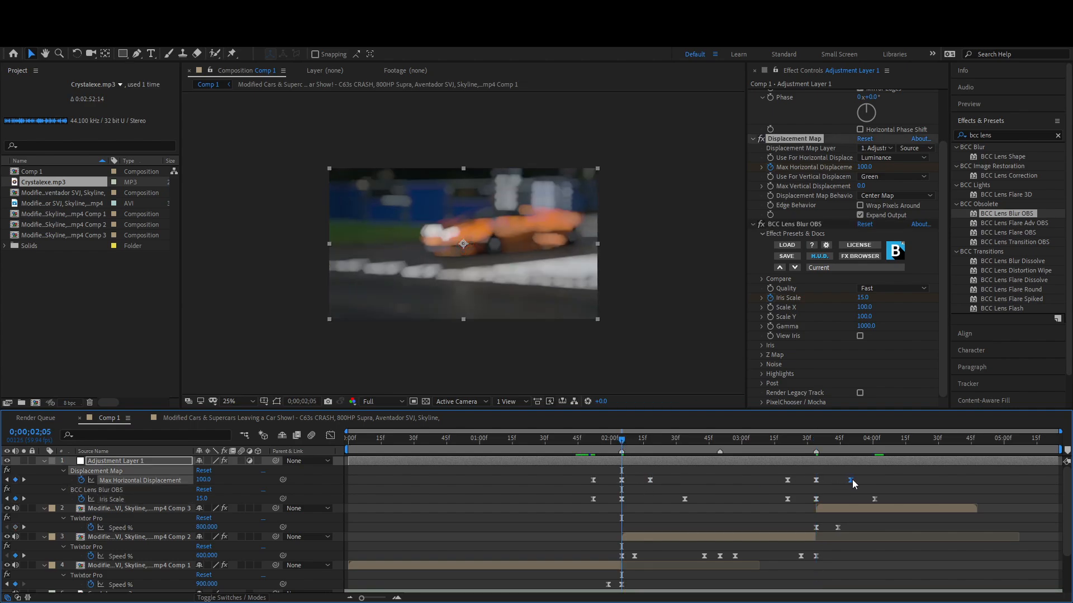
pyautogui.moveTo(651, 480); pyautogui.dragTo(656, 480)
# Raise the Max Horizontal Displacement peaks to 141 at 0;00;02;05 and 145 at 0;00;03;34.
pyautogui.moveTo(199, 484); pyautogui.dragTo(225, 484)
pyautogui.click(817, 440)
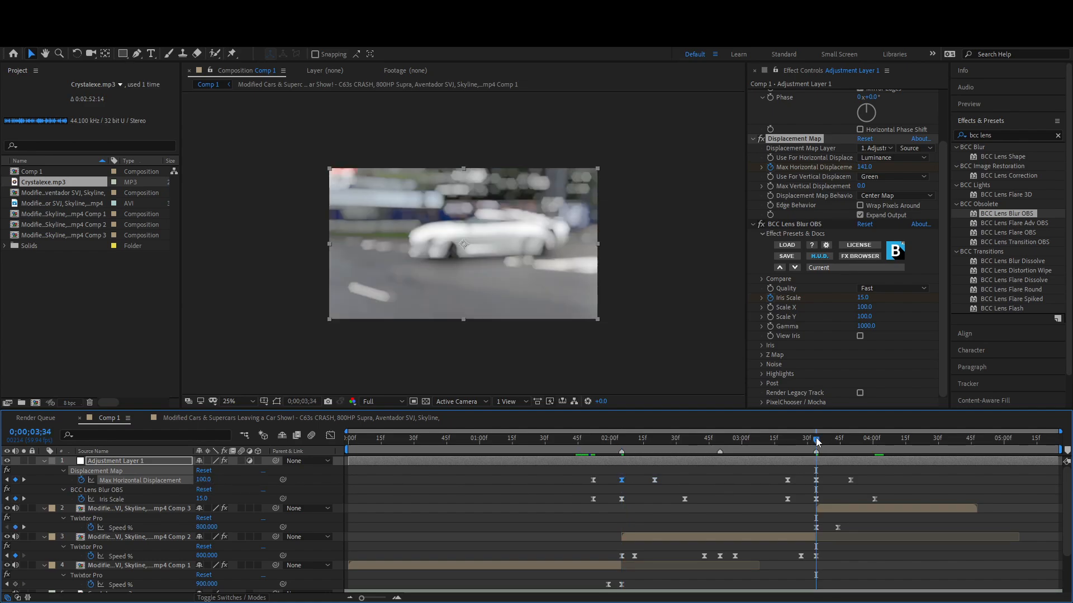
pyautogui.moveTo(204, 483); pyautogui.dragTo(232, 485)
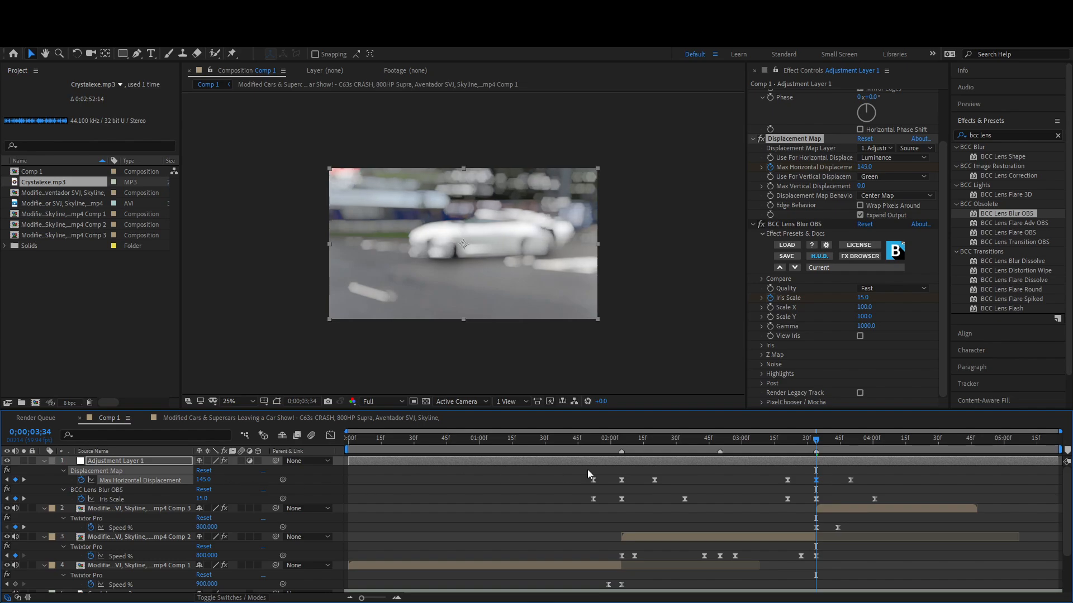
# Preview both transitions from 0;00;01;29 and check the frame at 0;00;02;30.
pyautogui.moveTo(554, 447); pyautogui.dragTo(541, 448)
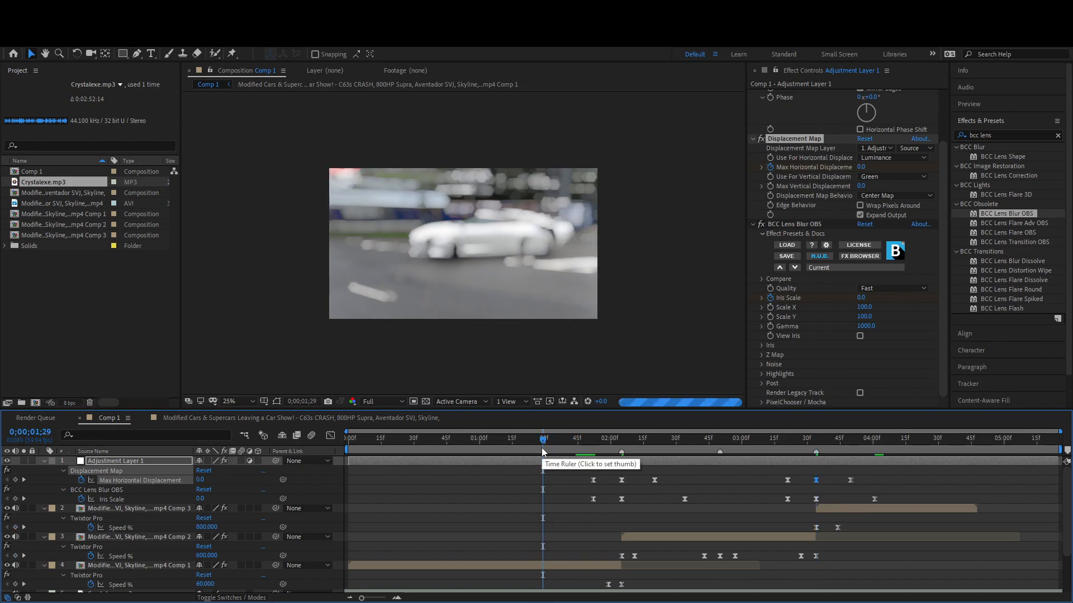
pyautogui.press('space')
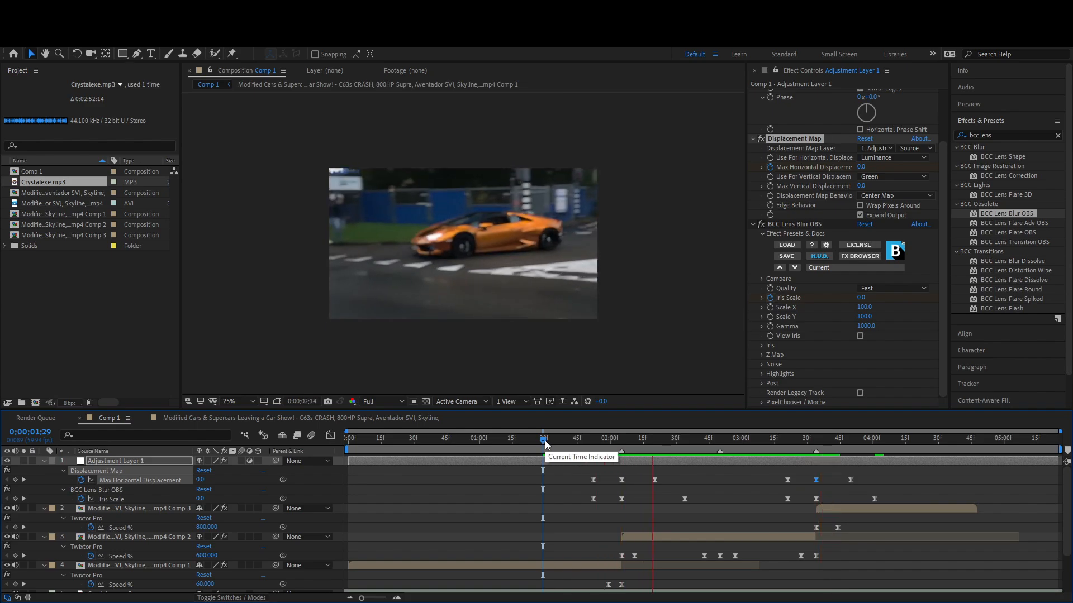
pyautogui.moveTo(547, 444); pyautogui.dragTo(676, 480)
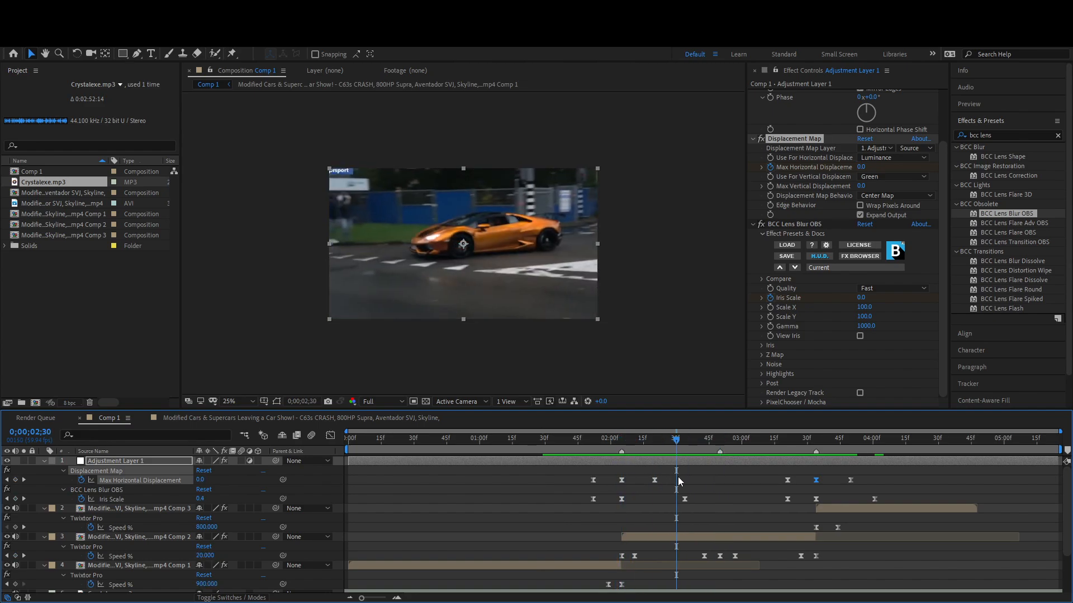
pyautogui.click(837, 335)
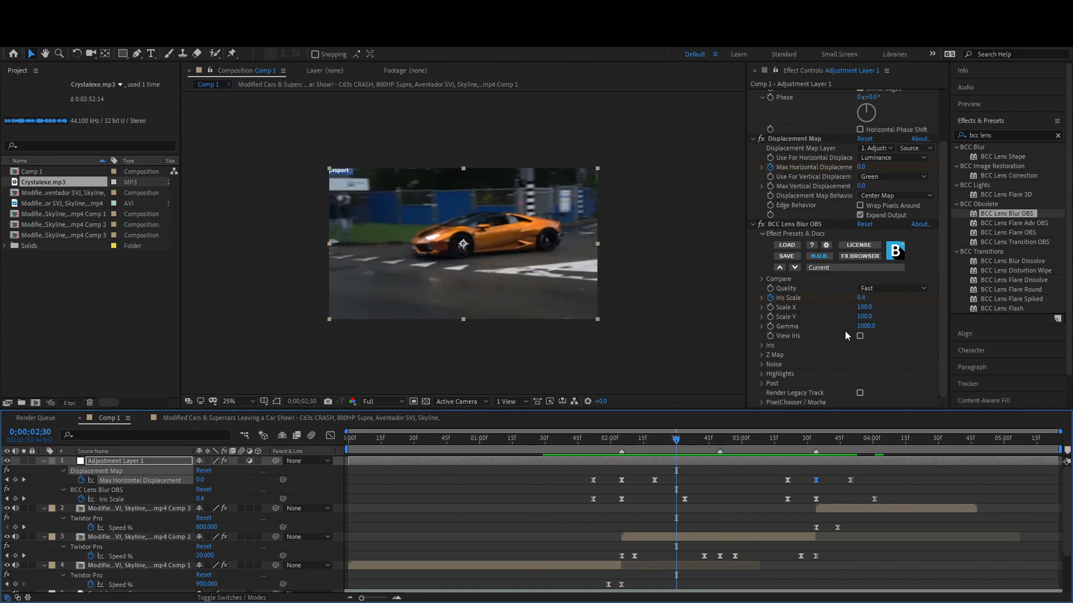
# Collapse all effects on Adjustment Layer 1 and keep that layer selected.
pyautogui.hotkey('ctrl', 'a')
pyautogui.click(748, 225)
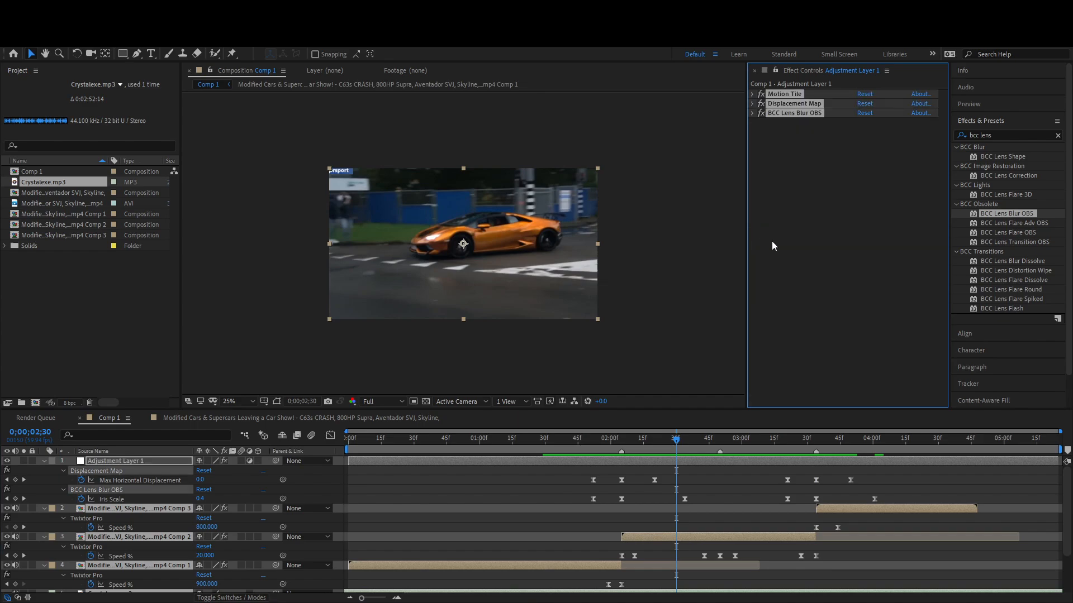
pyautogui.click(772, 245)
pyautogui.click(720, 484)
pyautogui.click(698, 464)
pyautogui.click(706, 476)
pyautogui.click(706, 464)
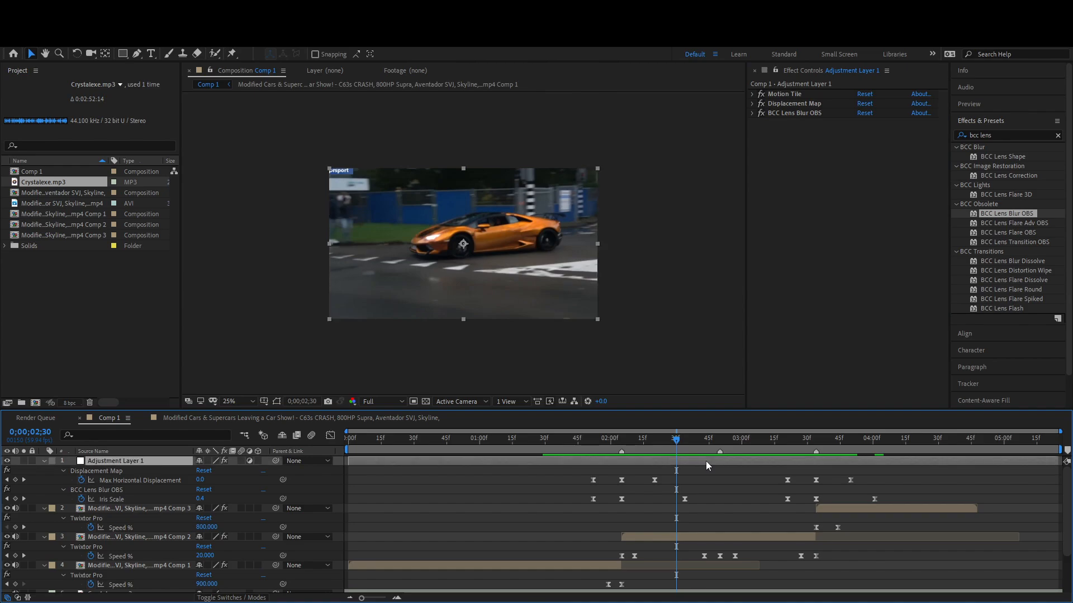
# Add a second adjustment layer above everything and apply the "high quality cc ( blue edition )" preset from cc pack 2.0 at 0;00;02;39.
pyautogui.click(606, 440)
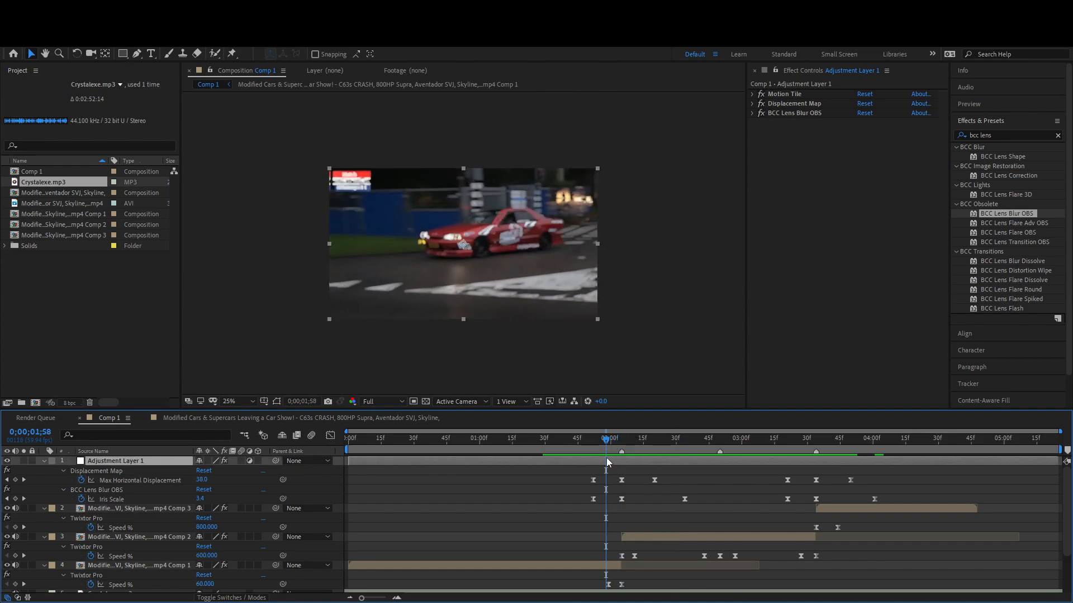
pyautogui.hotkey('ctrl', 'alt', 'y')
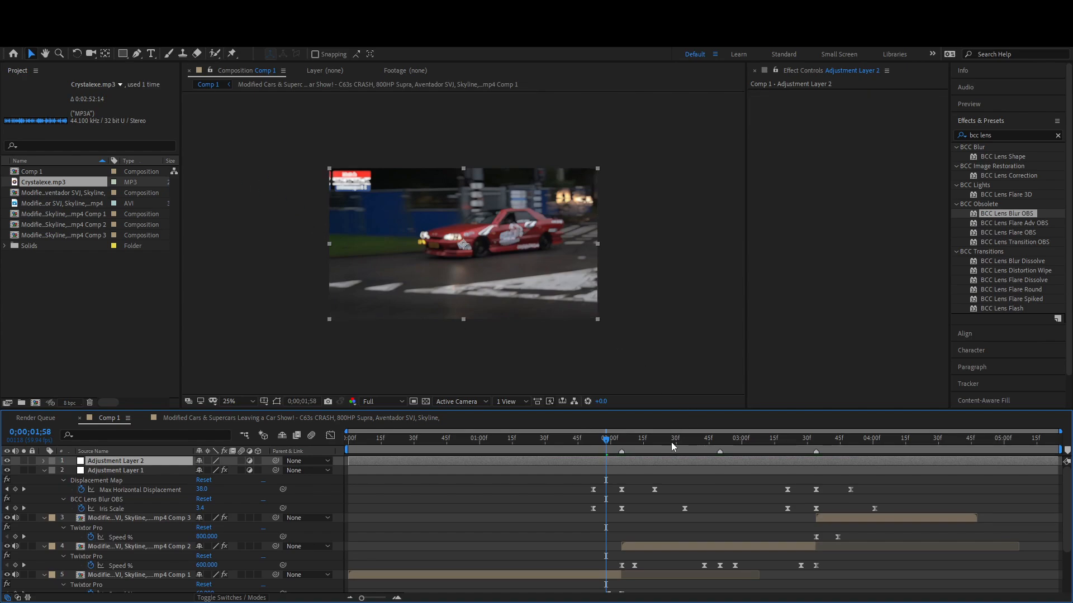
pyautogui.moveTo(684, 442); pyautogui.dragTo(695, 447)
pyautogui.click(144, 41)
pyautogui.click(170, 66)
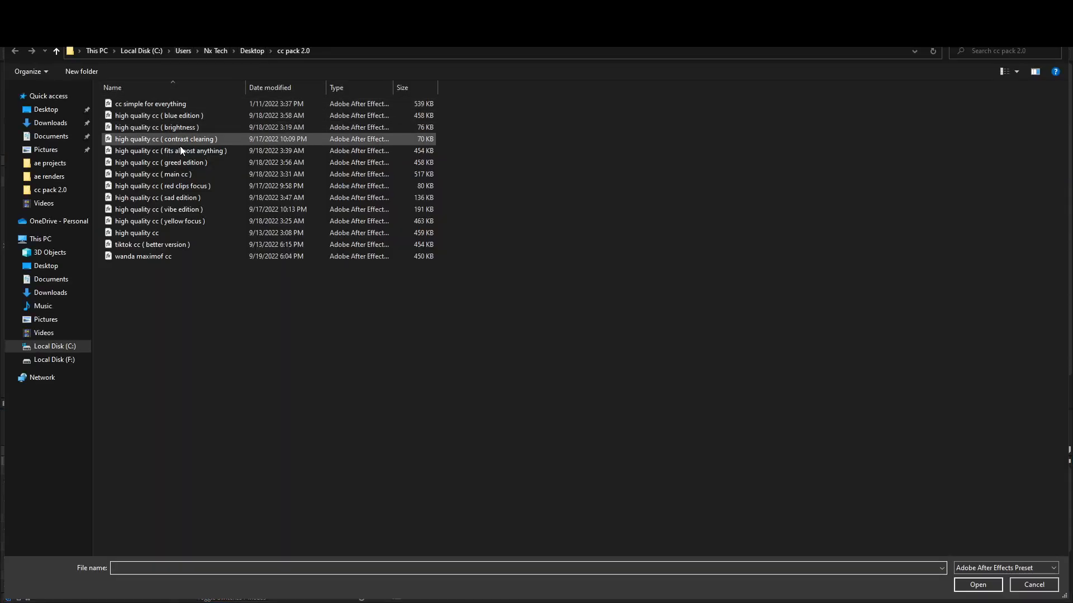
pyautogui.doubleClick(193, 116)
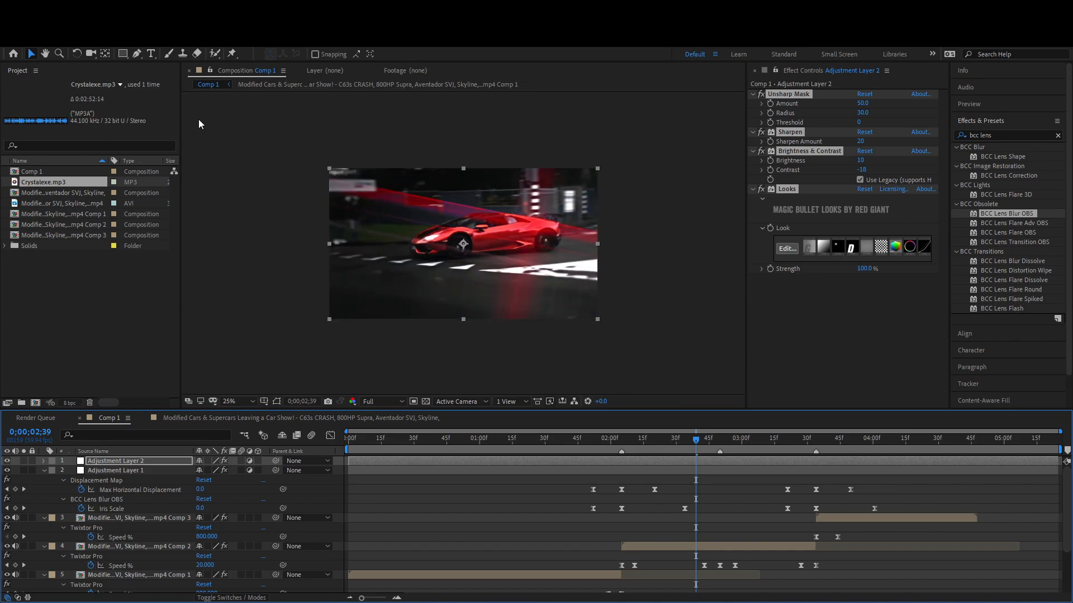
# Disable the Star Filter in the Magic Bullet Looks editor, compare the grade without HSL Colors, keep HSL Colors enabled and apply the look.
pyautogui.click(780, 325)
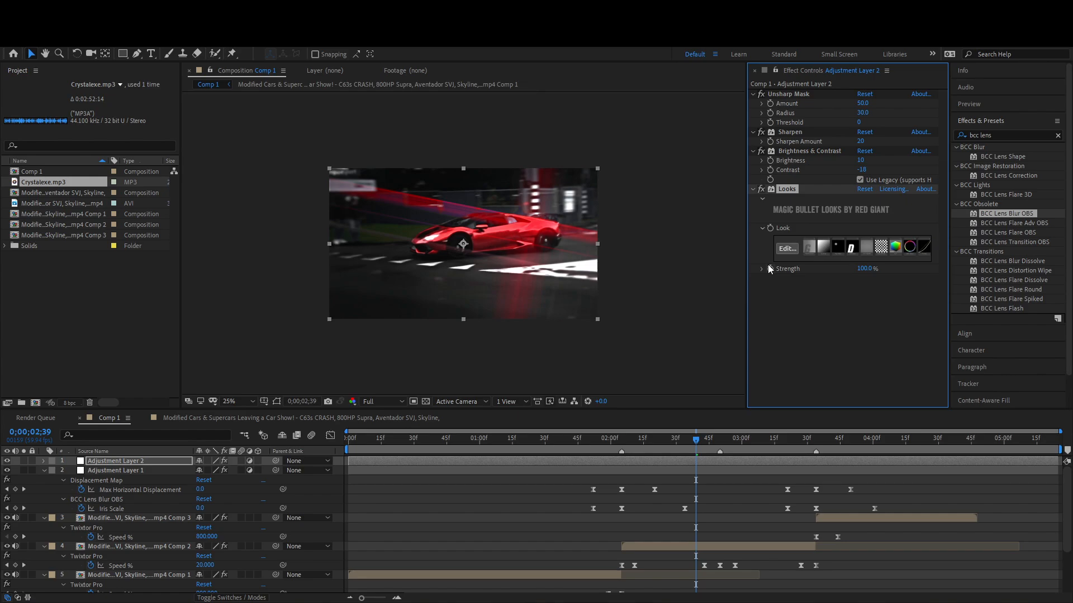
pyautogui.click(780, 250)
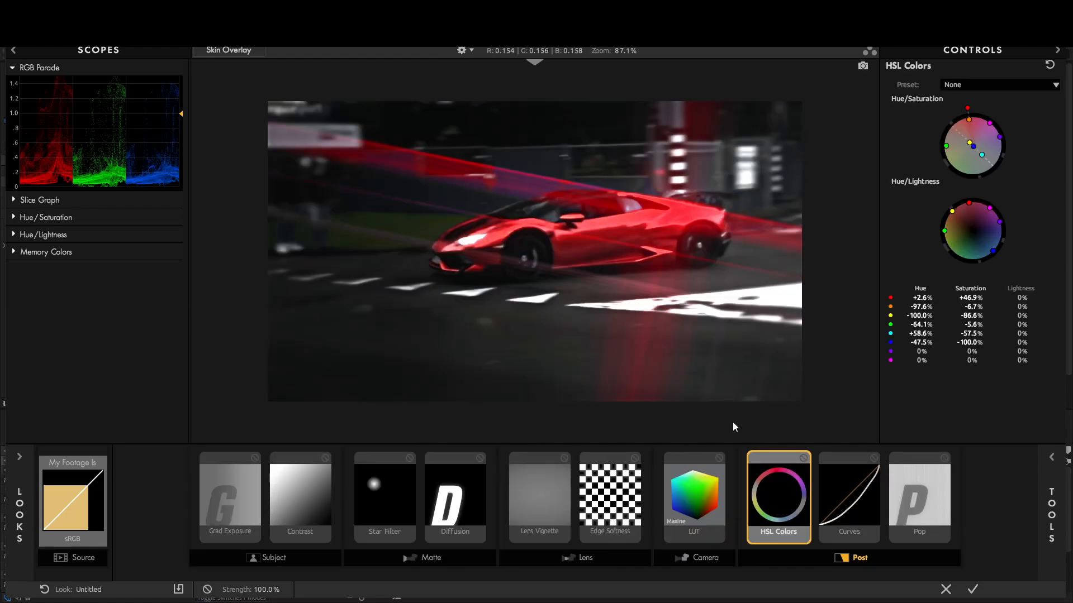
pyautogui.click(411, 459)
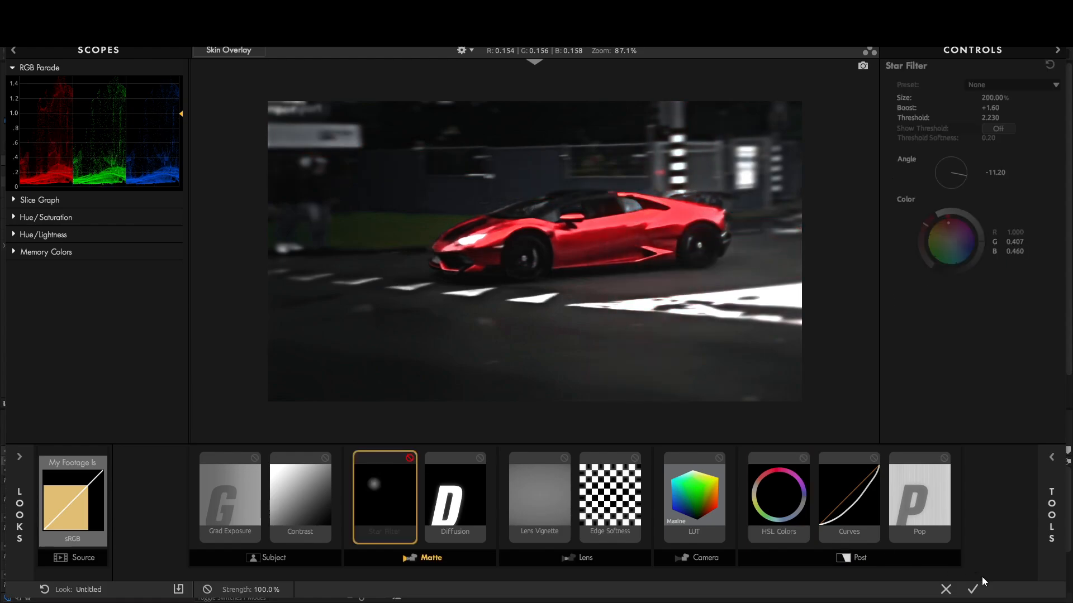
pyautogui.click(804, 458)
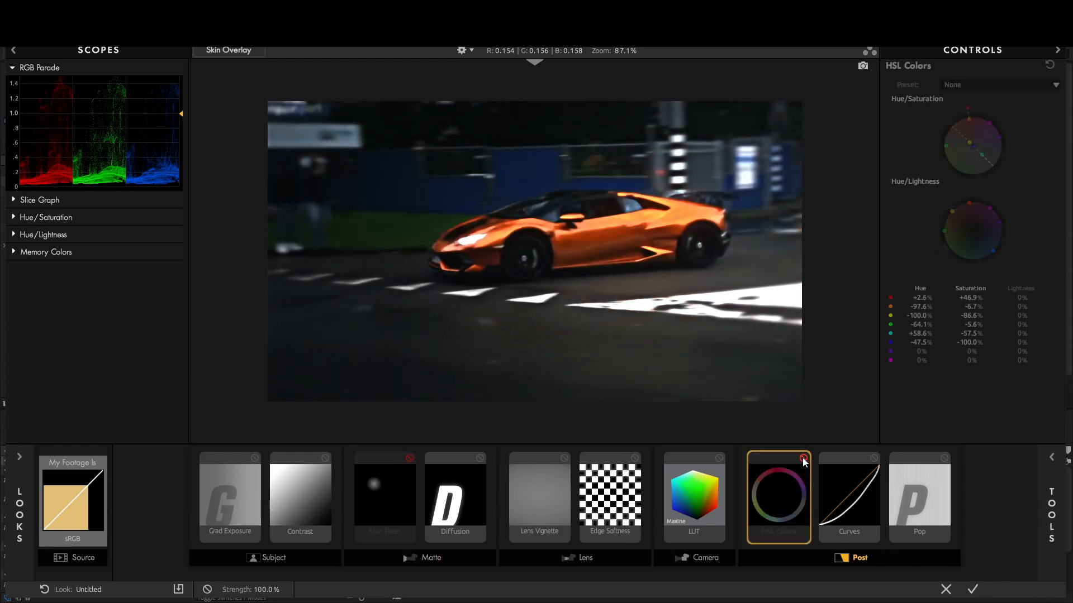
pyautogui.click(803, 458)
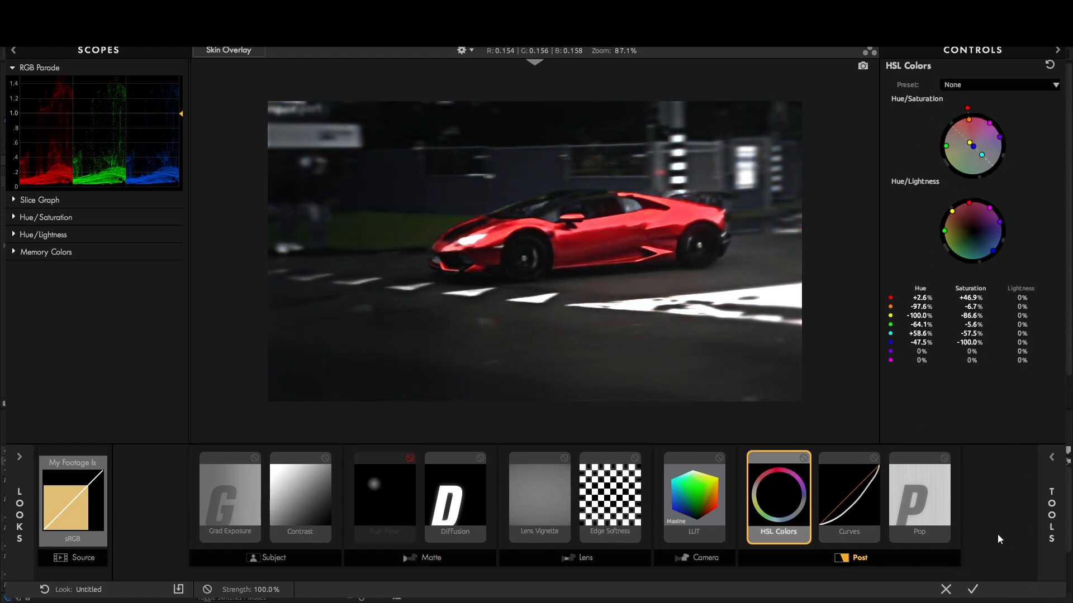
pyautogui.click(972, 589)
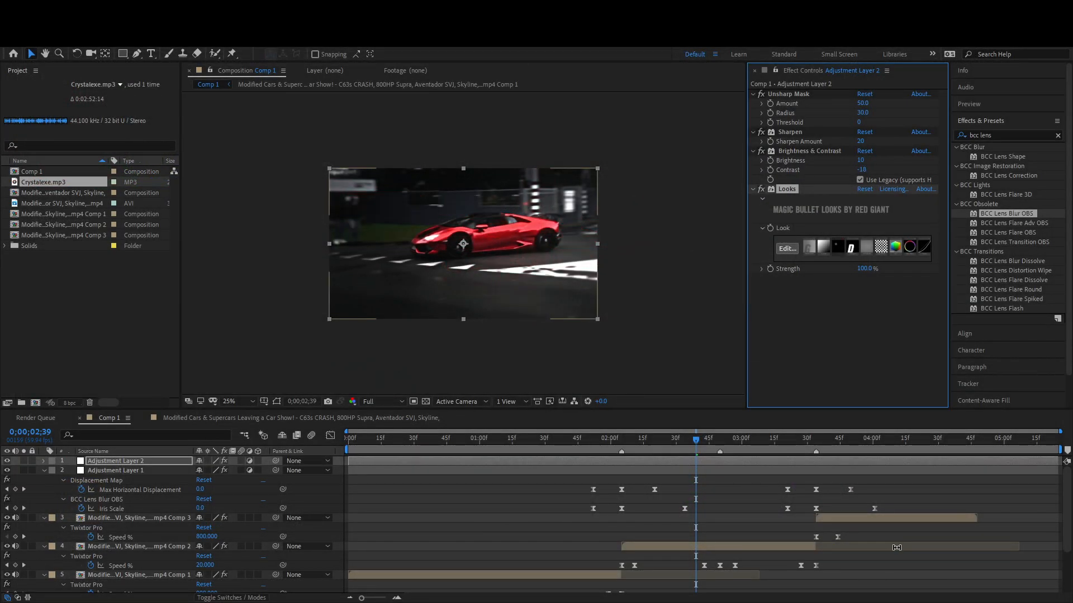
# Check the color grade at 0;00;04;02, 0;00;01;52 and 0;00;02;59, toggling Adjustment Layer 2 to compare before and after.
pyautogui.moveTo(850, 444); pyautogui.dragTo(879, 446)
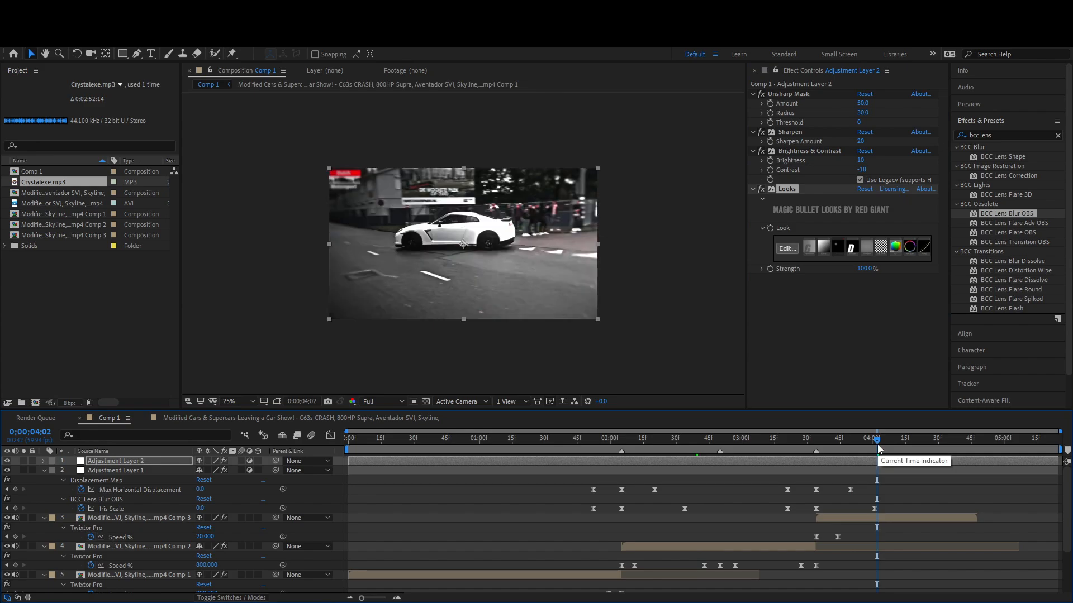
pyautogui.moveTo(598, 448); pyautogui.dragTo(593, 445)
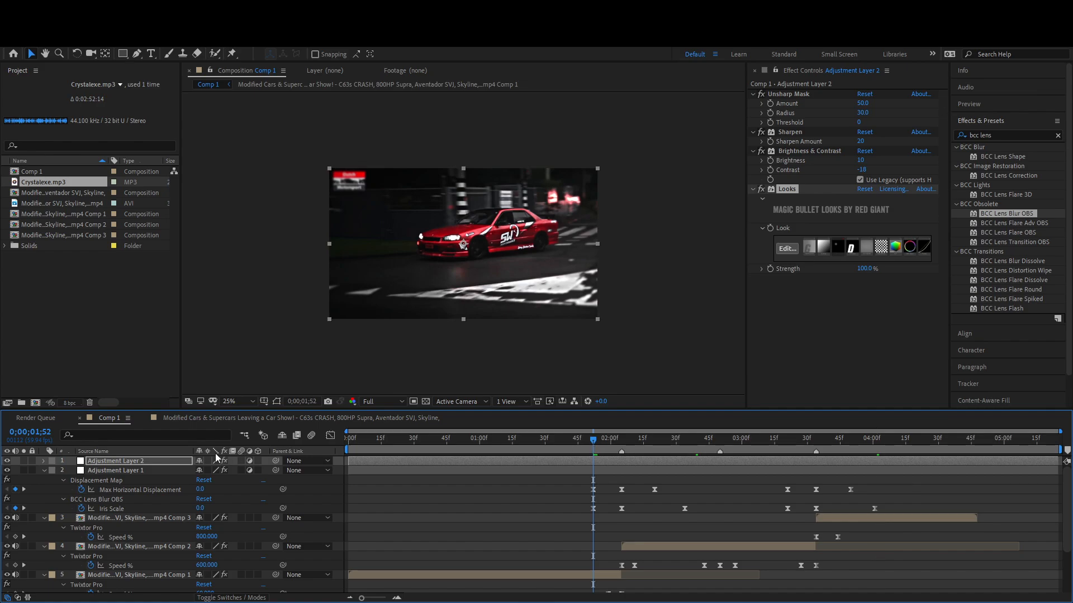
pyautogui.click(6, 462)
pyautogui.click(7, 462)
pyautogui.click(7, 462)
pyautogui.click(6, 462)
pyautogui.click(739, 441)
pyautogui.click(7, 461)
pyautogui.click(7, 461)
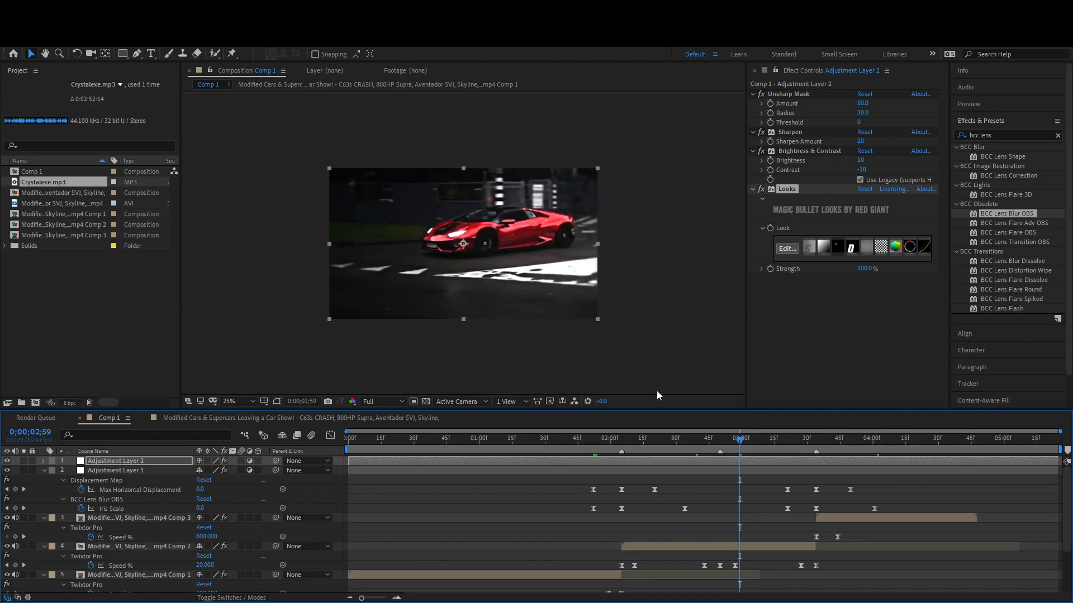
# Add a 1920 × 1080 white solid and apply Optical Flares to it with Render Mode set to On Transparent.
pyautogui.hotkey('ctrl', 'y')
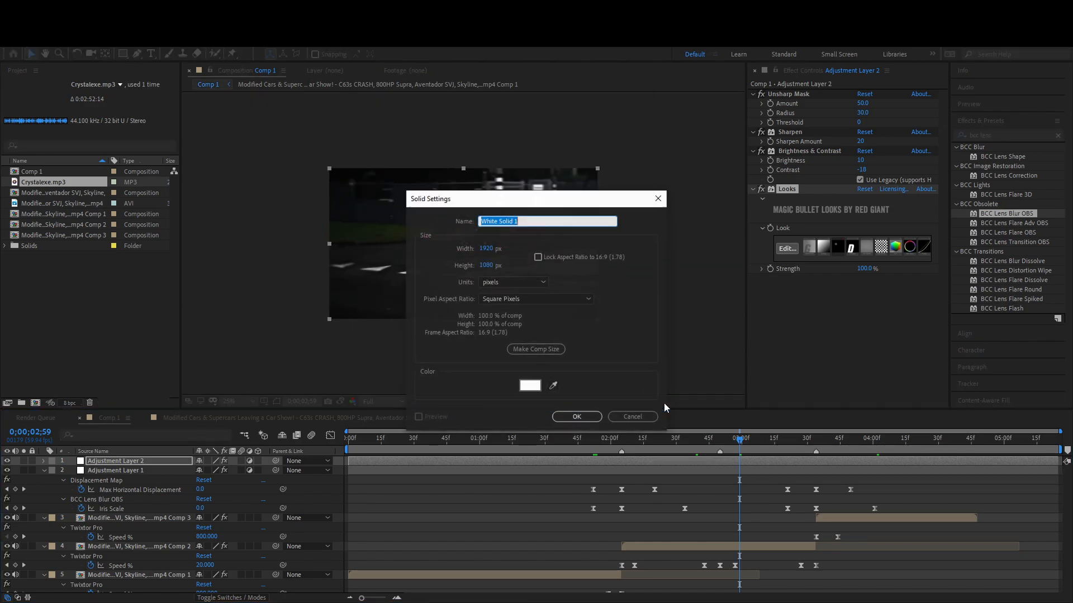
pyautogui.click(568, 422)
pyautogui.click(1002, 135)
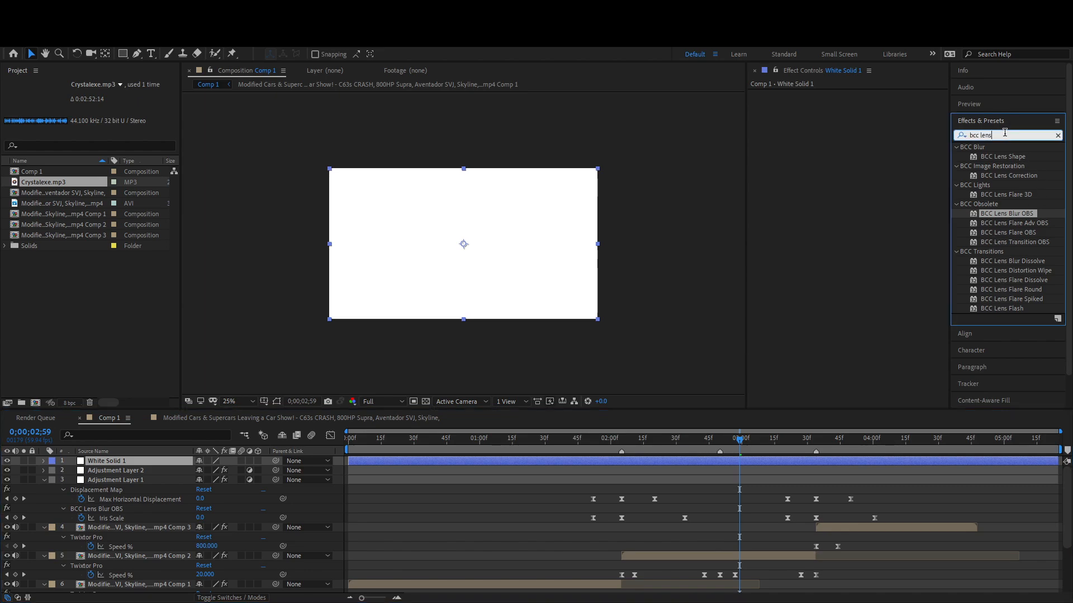
pyautogui.write('optic')
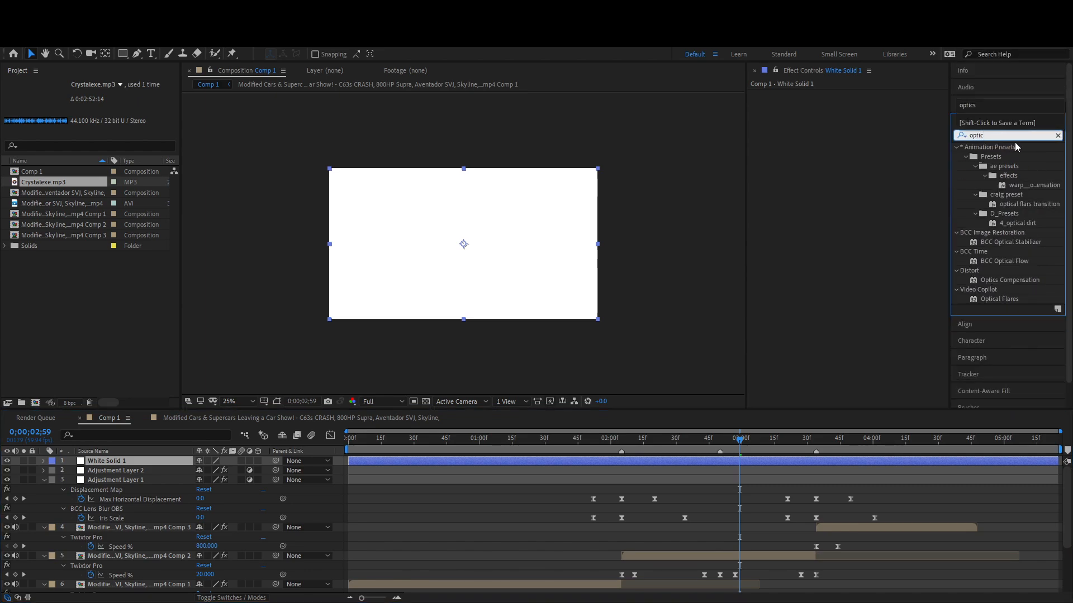
pyautogui.write('a')
pyautogui.doubleClick(1007, 252)
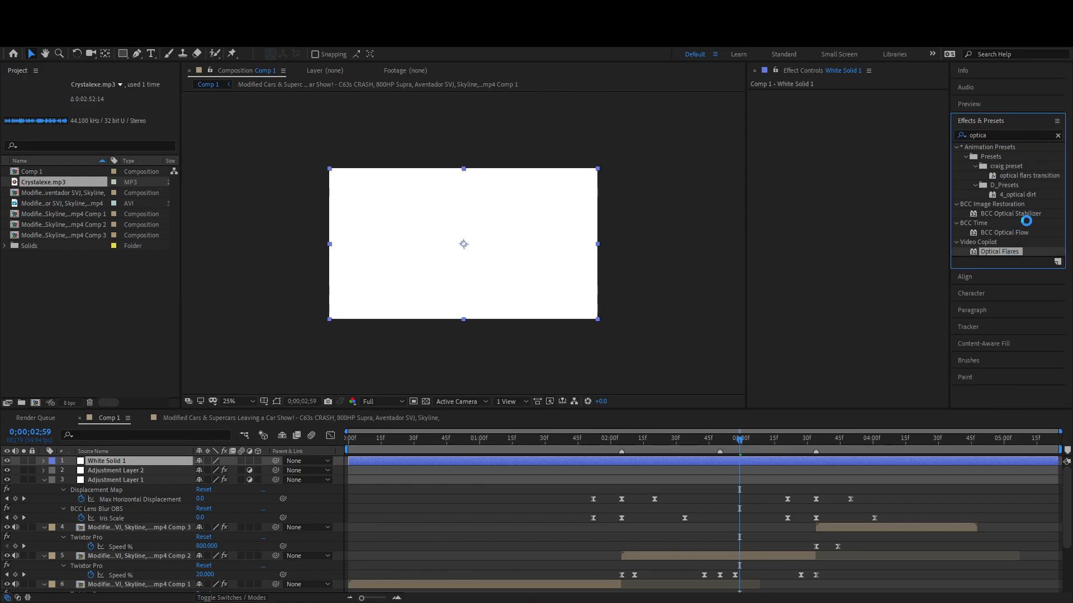
pyautogui.click(1059, 136)
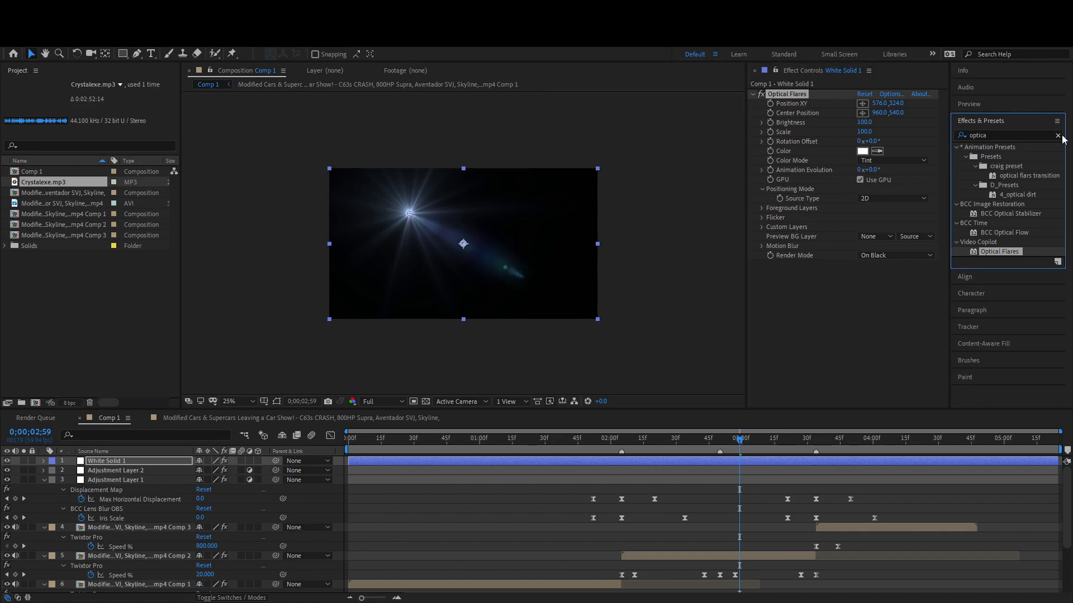
pyautogui.click(1058, 135)
pyautogui.click(902, 250)
pyautogui.click(891, 281)
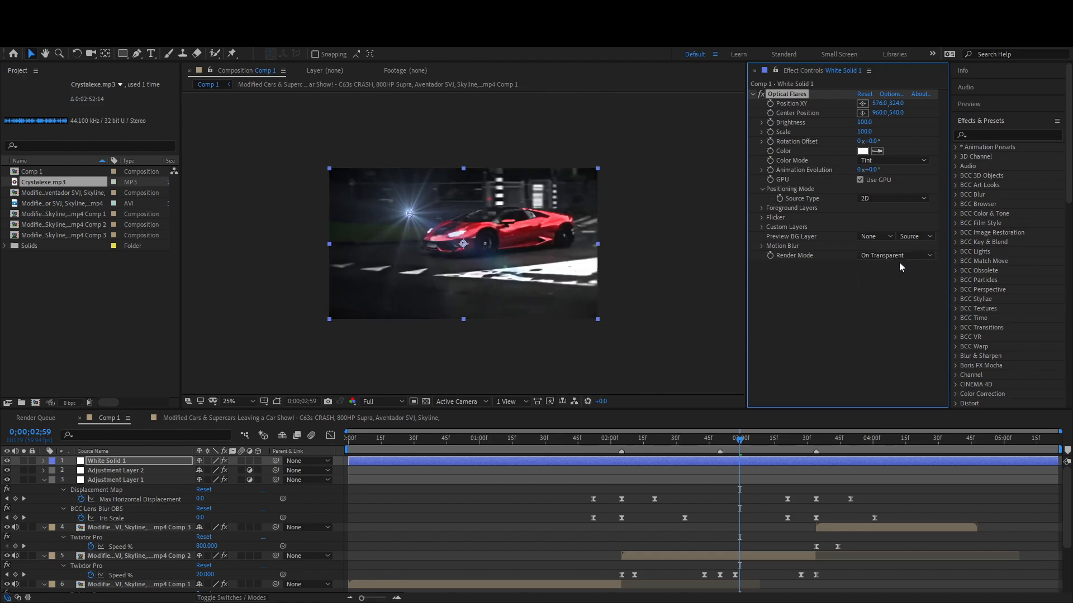
# Open the Optical Flares options and delete every lens object of the default flare from the stack.
pyautogui.click(890, 93)
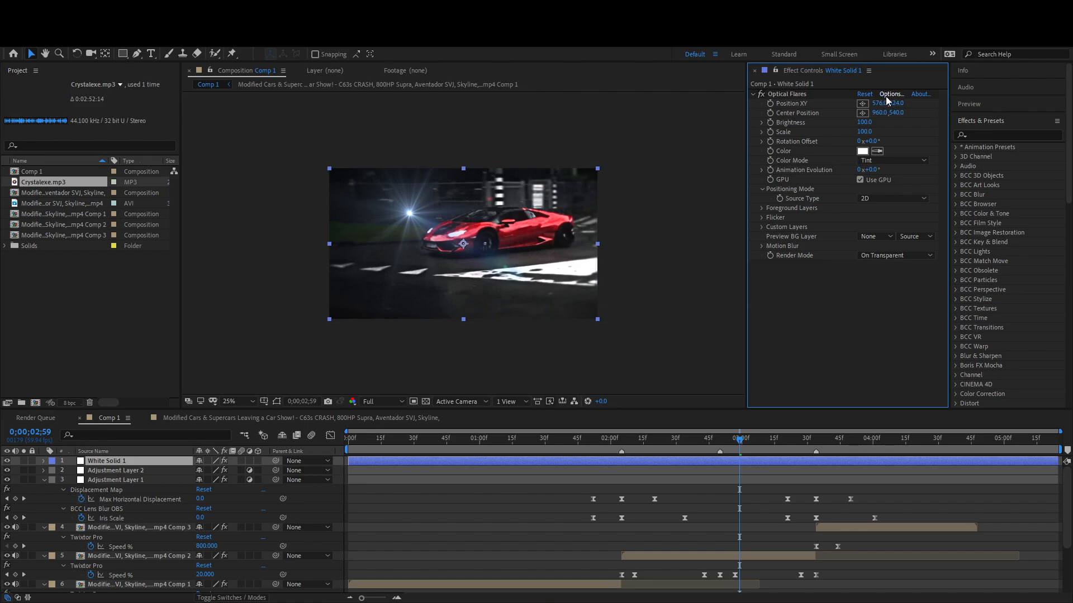
pyautogui.click(886, 95)
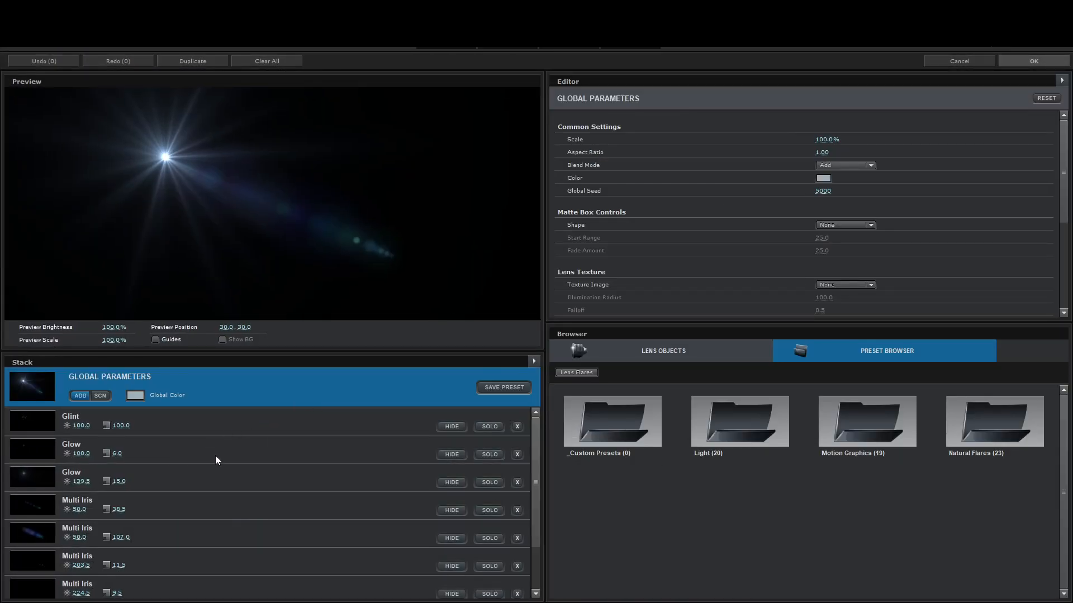
pyautogui.click(515, 426)
pyautogui.click(515, 426)
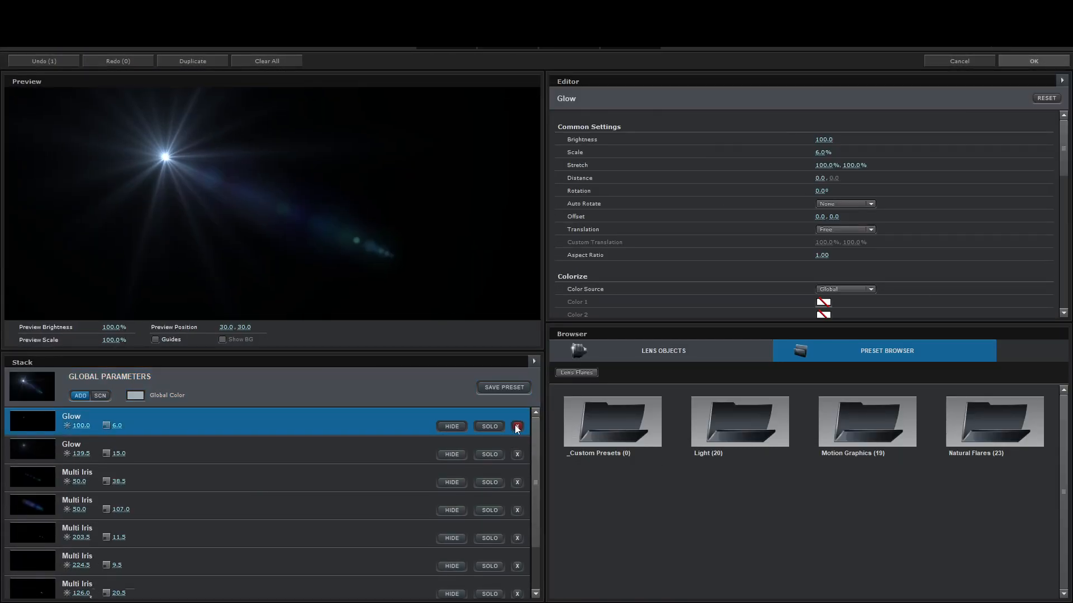
pyautogui.click(515, 426)
pyautogui.click(515, 428)
pyautogui.click(515, 427)
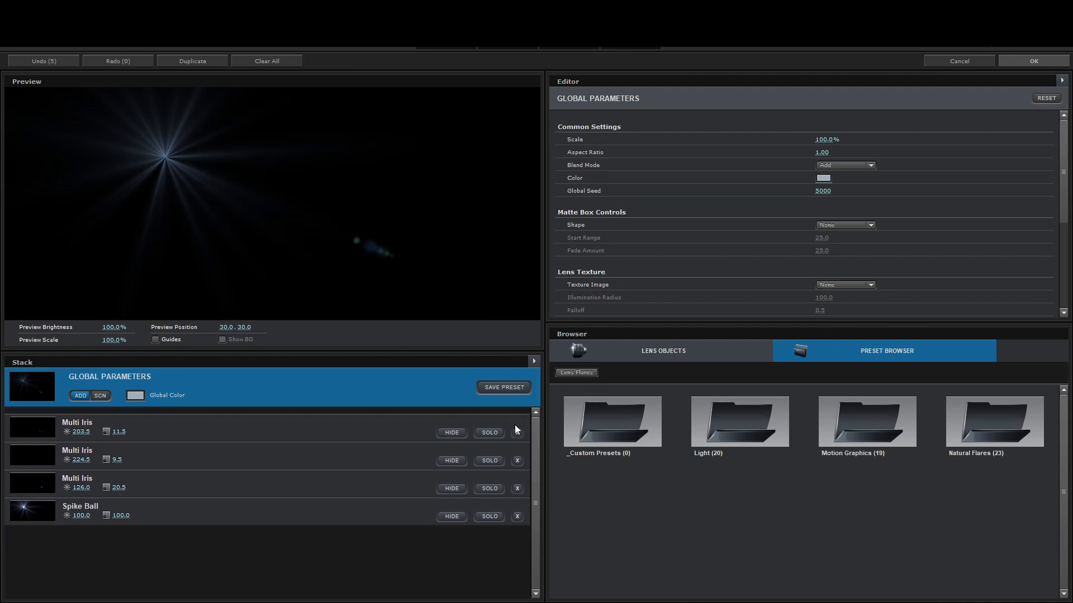
pyautogui.click(515, 428)
pyautogui.click(515, 427)
pyautogui.click(515, 428)
pyautogui.click(515, 427)
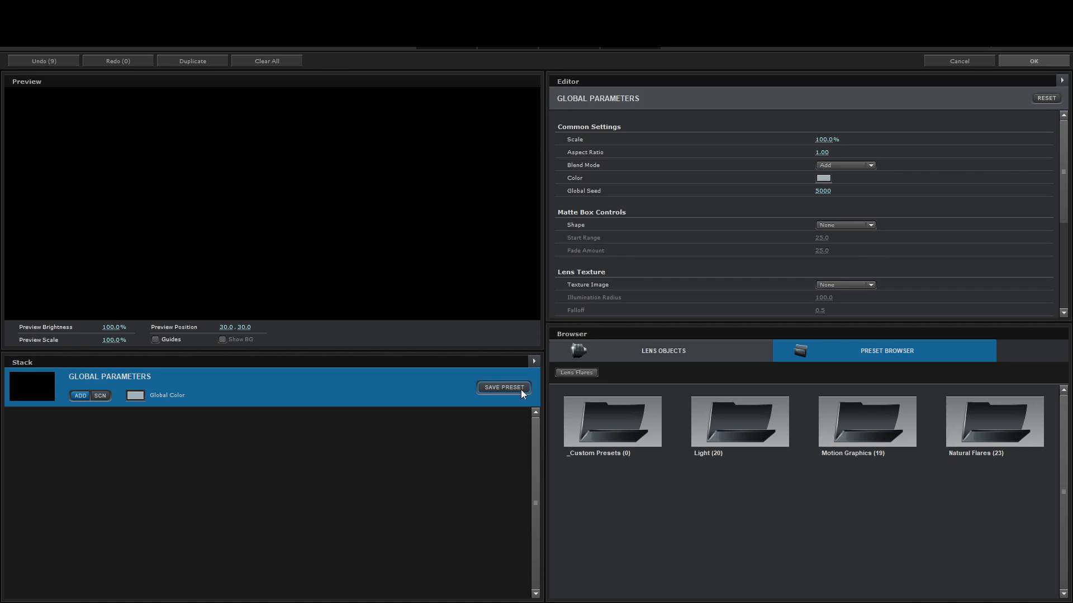
# Add a Glow lens object with brightness 169, scale 59% and horizontal stretch 691%, and apply it to the solid.
pyautogui.doubleClick(607, 412)
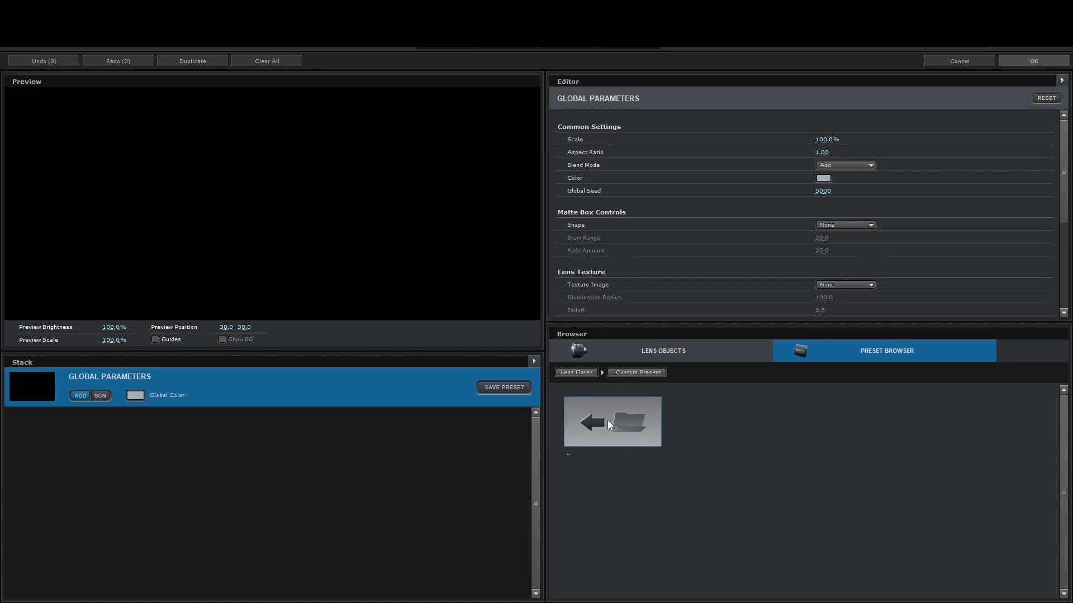
pyautogui.doubleClick(604, 417)
pyautogui.click(662, 359)
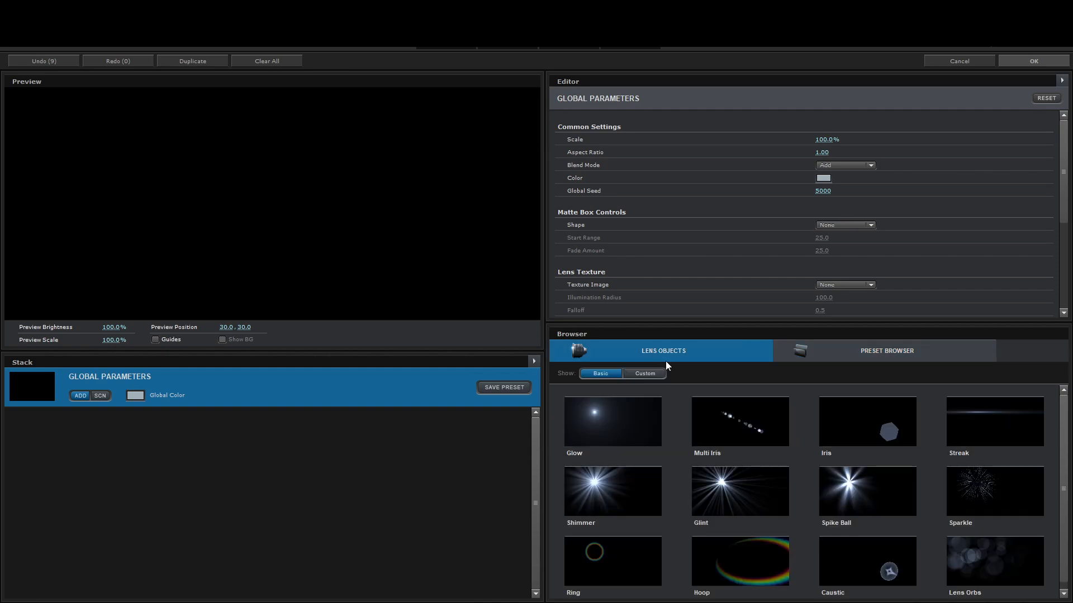
pyautogui.click(610, 408)
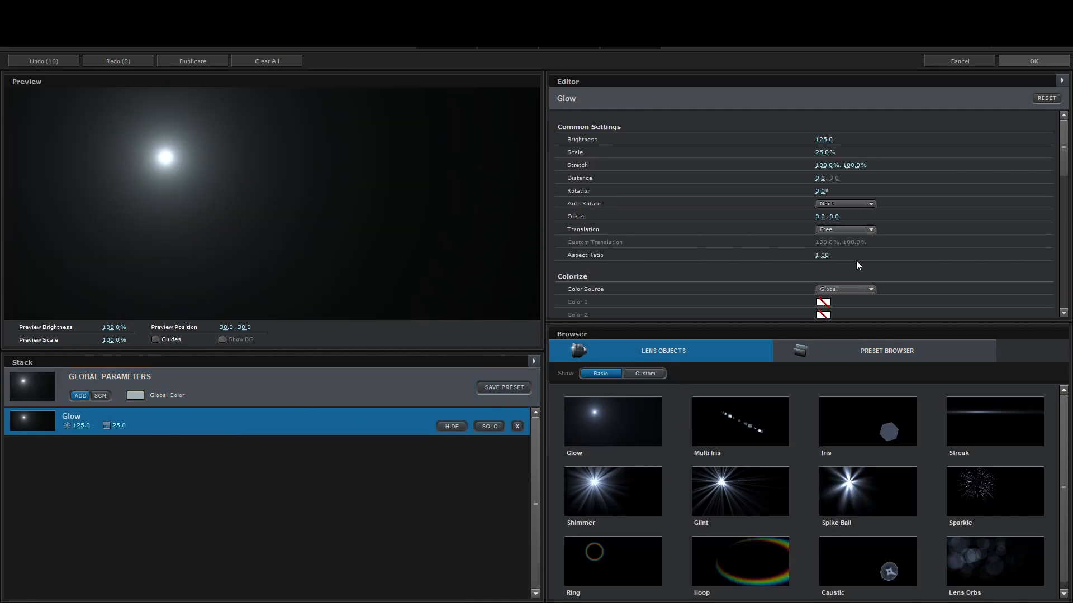
pyautogui.moveTo(827, 164); pyautogui.dragTo(907, 176)
pyautogui.moveTo(825, 165)
pyautogui.mouseDown()
pyautogui.moveTo(870, 162)
pyautogui.moveTo(833, 155)
pyautogui.moveTo(844, 160)
pyautogui.moveTo(866, 137)
pyautogui.moveTo(834, 153)
pyautogui.mouseUp()
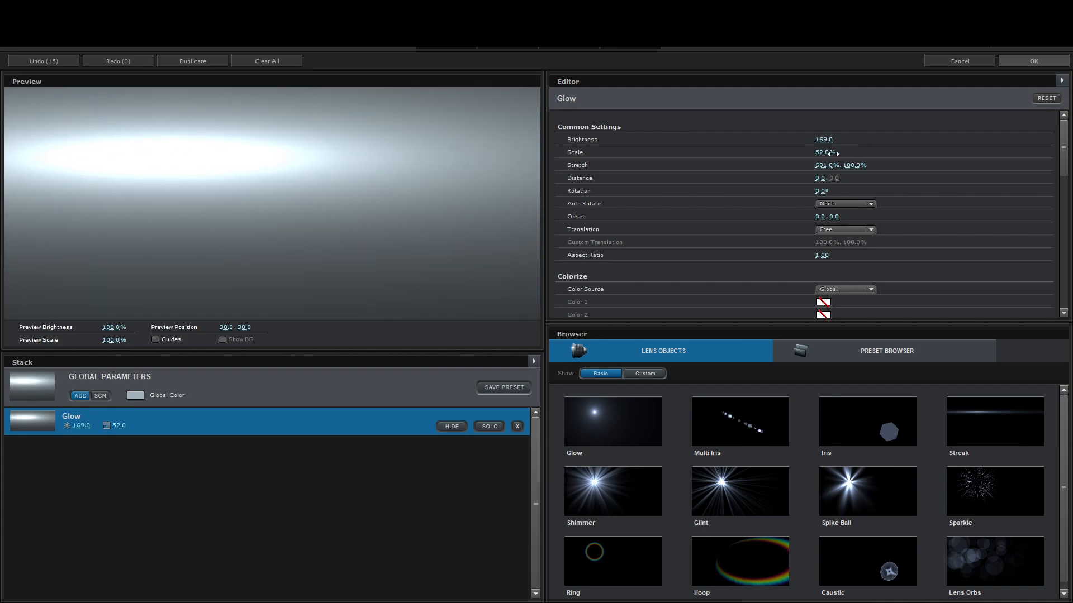
pyautogui.click(1029, 60)
# Change the flare's global color to white in the Optical Flares options and apply it.
pyautogui.click(889, 94)
pyautogui.scroll(-5, 591, 207)
pyautogui.scroll(5, 599, 209)
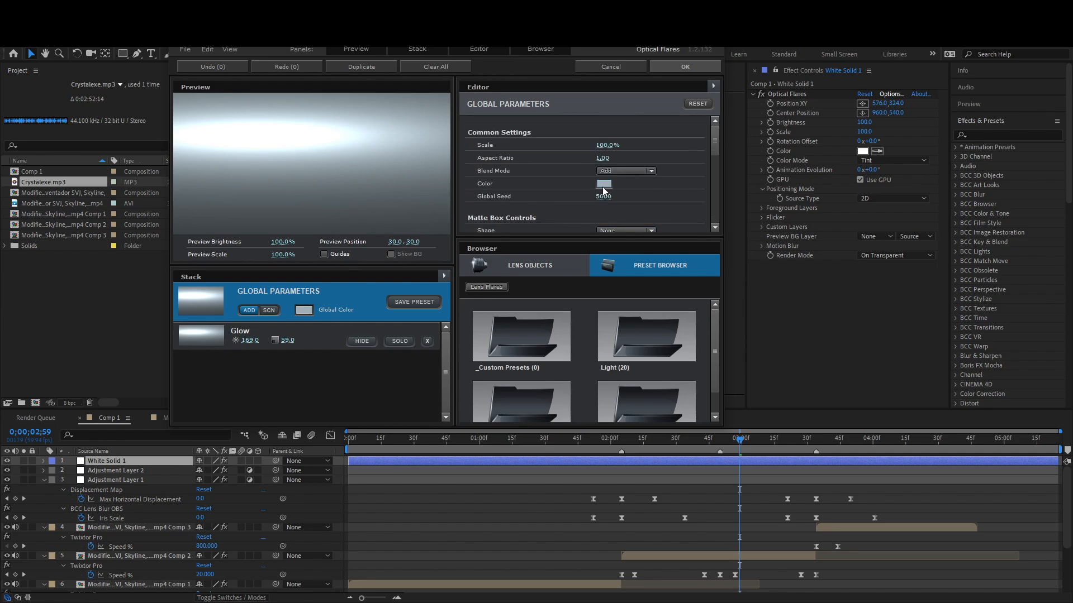
pyautogui.click(604, 183)
pyautogui.moveTo(585, 182); pyautogui.dragTo(471, 103)
pyautogui.click(682, 249)
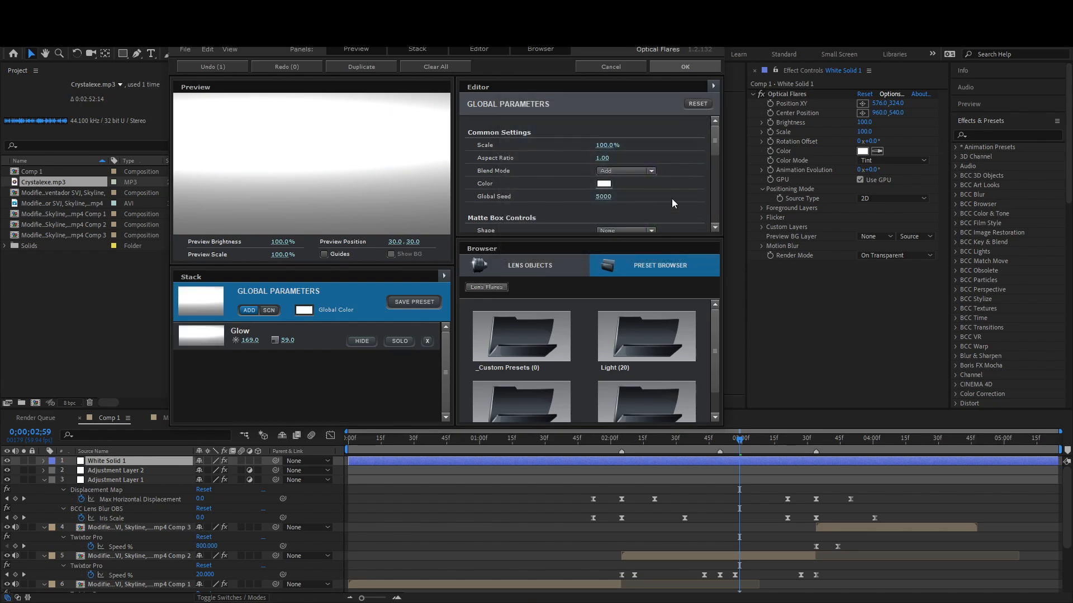
pyautogui.click(680, 69)
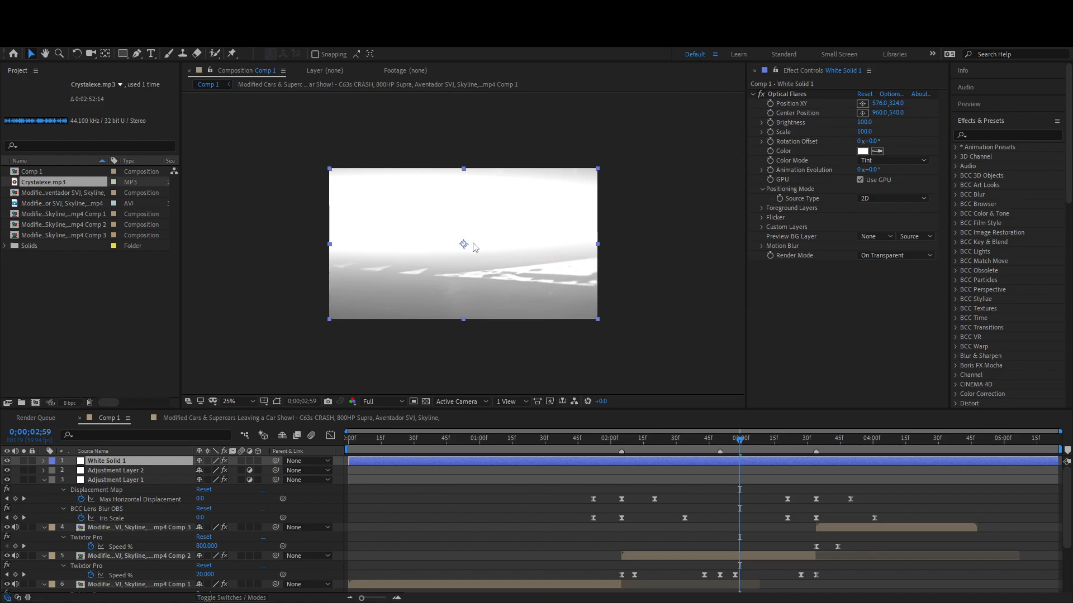
# Move the flare's Position XY above the frame to about 876, -344.
pyautogui.click(862, 103)
pyautogui.click(443, 138)
pyautogui.moveTo(443, 139)
pyautogui.mouseDown()
pyautogui.moveTo(437, 116)
pyautogui.moveTo(451, 119)
pyautogui.mouseUp()
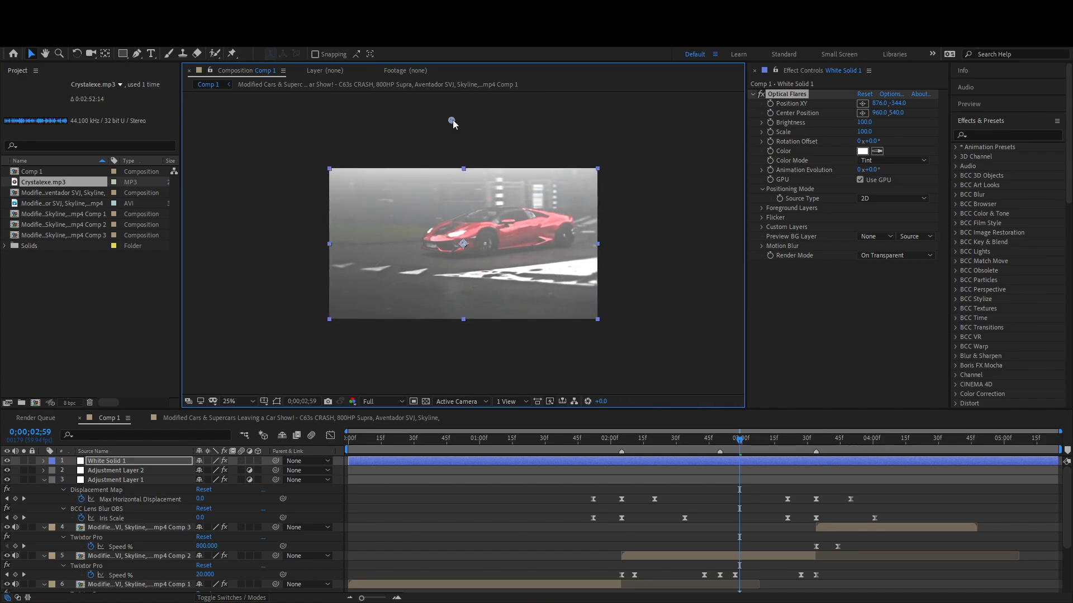
# Try darkening the white solid's flare with a Curves effect by lowering the RGB shadows and midtones, and remove the effect.
pyautogui.click(1010, 135)
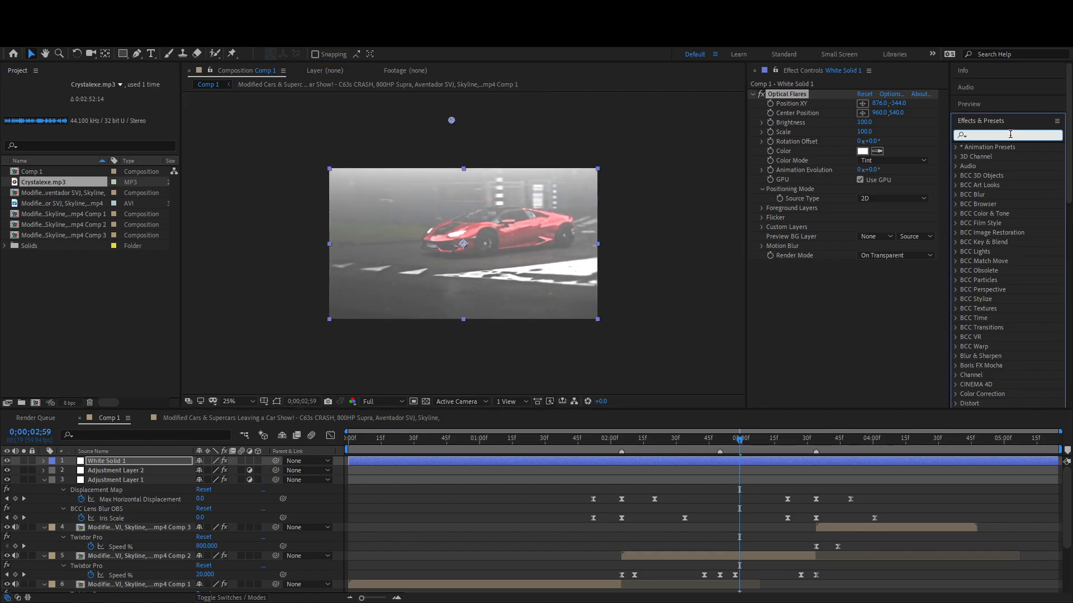
pyautogui.write('curv')
pyautogui.moveTo(999, 200); pyautogui.dragTo(849, 303)
pyautogui.moveTo(807, 336); pyautogui.dragTo(813, 341)
pyautogui.moveTo(868, 295); pyautogui.dragTo(862, 288)
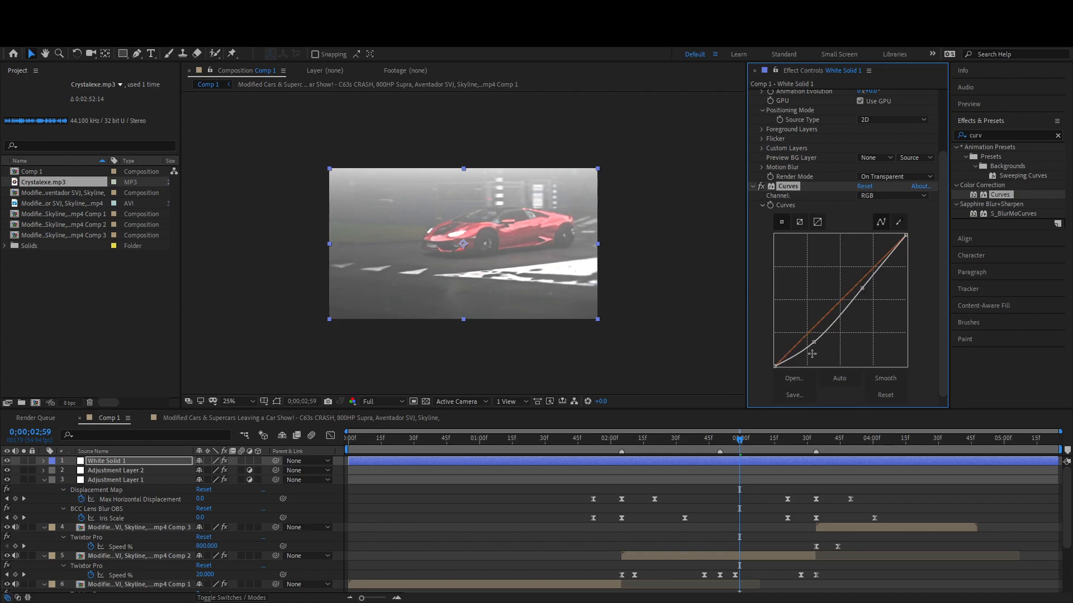
pyautogui.press('Delete')
# Duplicate the Optical Flares effect on the white solid and delete the duplicate.
pyautogui.click(798, 97)
pyautogui.hotkey('ctrl', 'd')
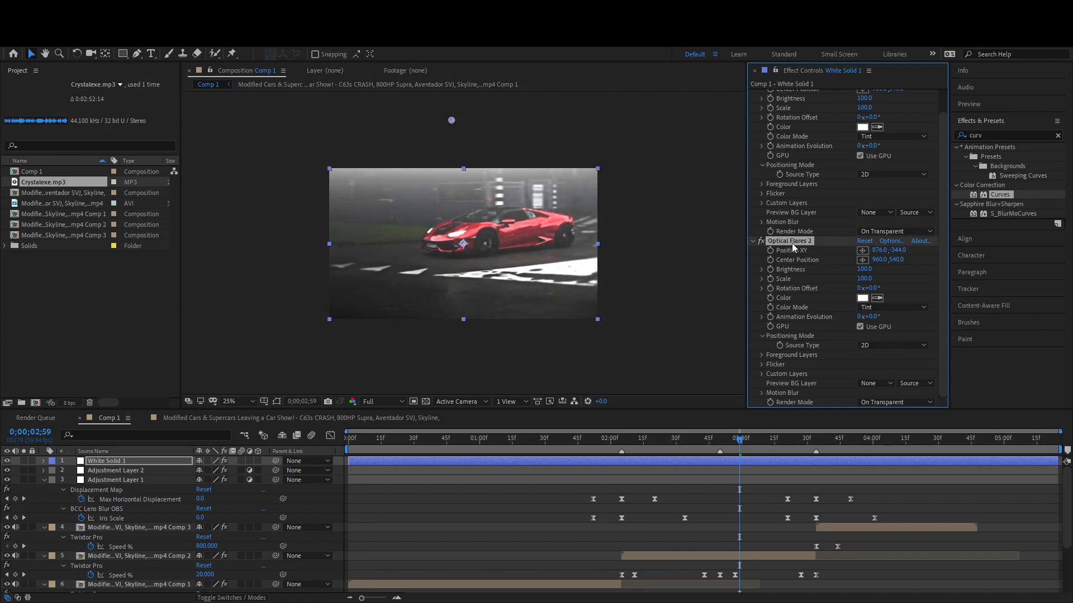
pyautogui.press('Delete')
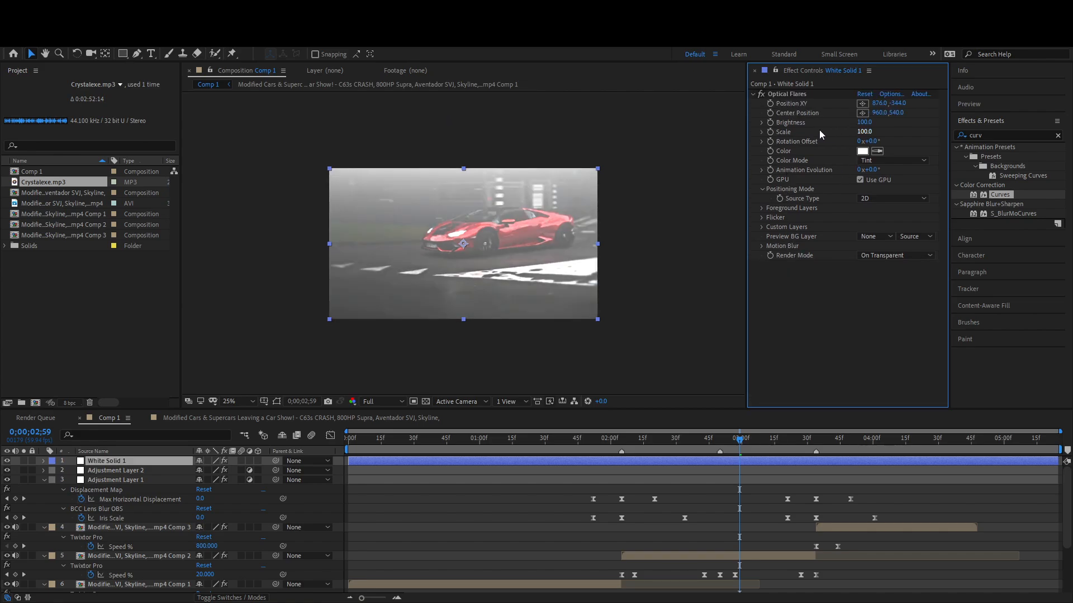
# Enable keyframing for the flare's Brightness and place its 100 keyframe on the first cut at 0;00;02;05.
pyautogui.click(770, 122)
pyautogui.press('u')
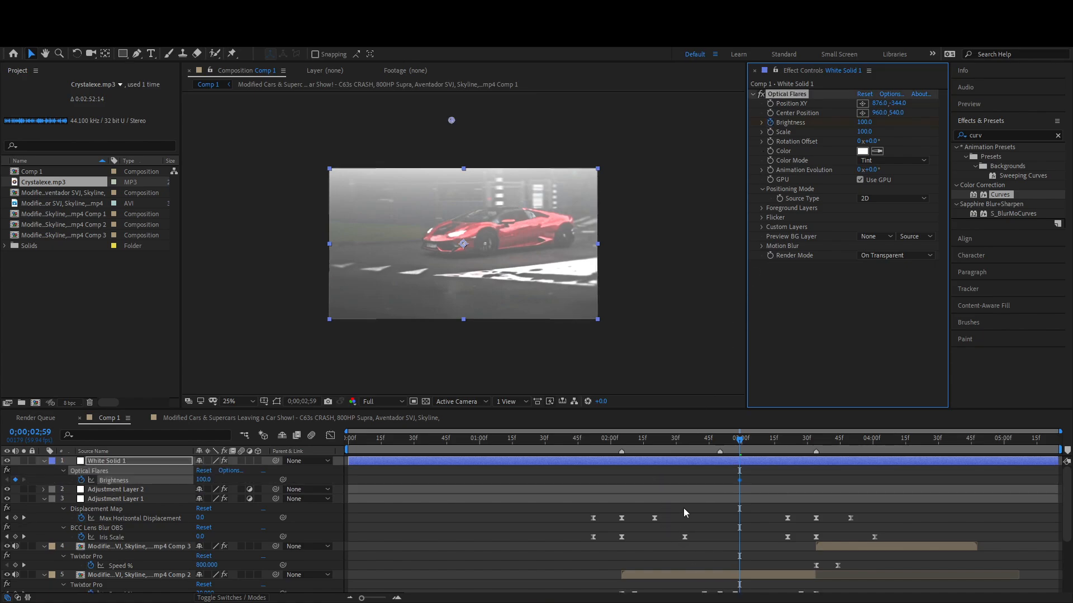
pyautogui.click(622, 441)
pyautogui.moveTo(739, 480); pyautogui.dragTo(621, 481)
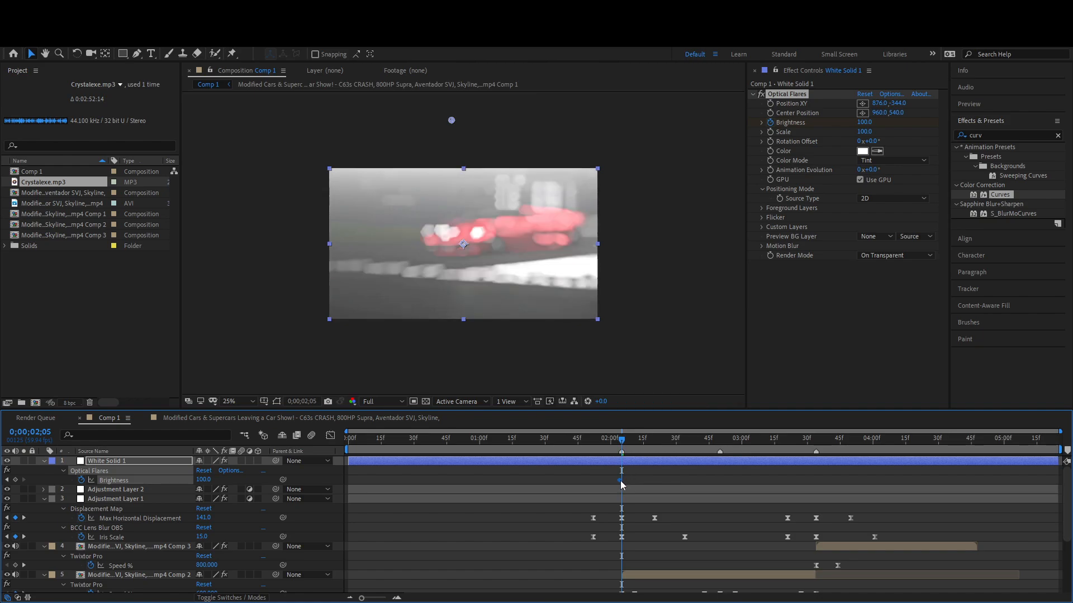
# Add a Brightness keyframe of 0 at 0;00;02;23 and shift it slightly later.
pyautogui.moveTo(648, 445); pyautogui.dragTo(662, 449)
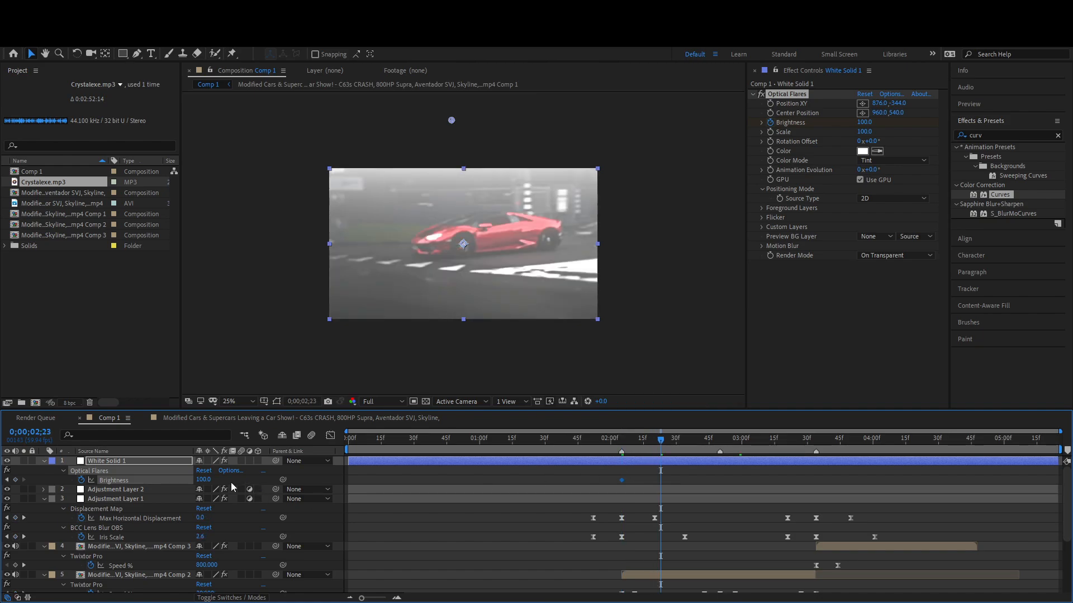
pyautogui.click(210, 480)
pyautogui.write('0')
pyautogui.press('Return')
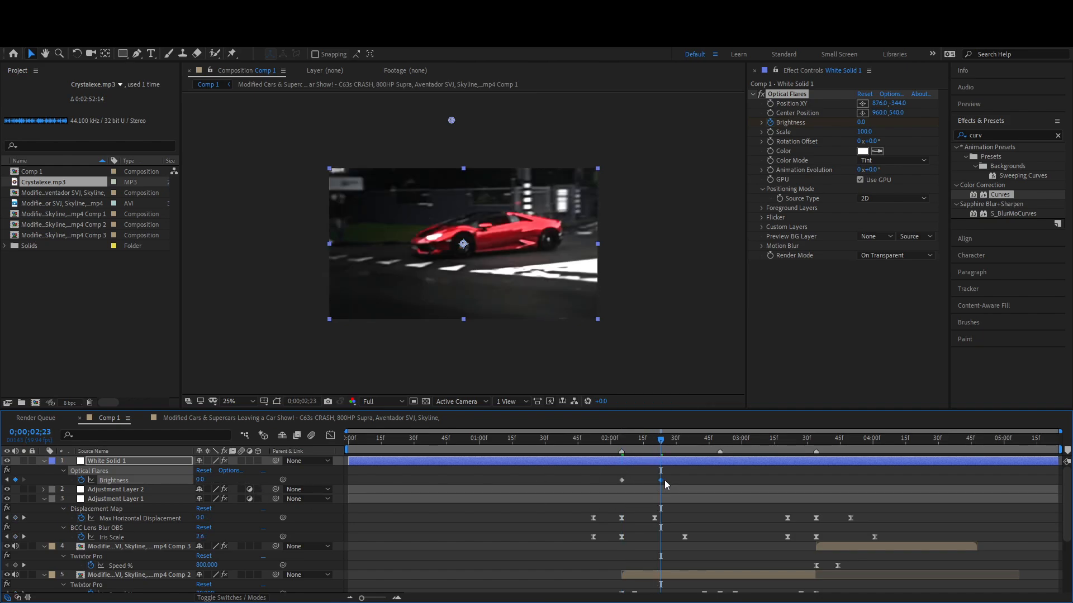
pyautogui.doubleClick(662, 481)
pyautogui.click(596, 356)
pyautogui.moveTo(663, 481); pyautogui.dragTo(665, 480)
# Copy the zero Brightness keyframe to just before 0;00;01;53, ahead of the first cut.
pyautogui.hotkey('ctrl', 'c')
pyautogui.click(595, 445)
pyautogui.hotkey('ctrl', 'v')
pyautogui.moveTo(596, 481); pyautogui.dragTo(590, 481)
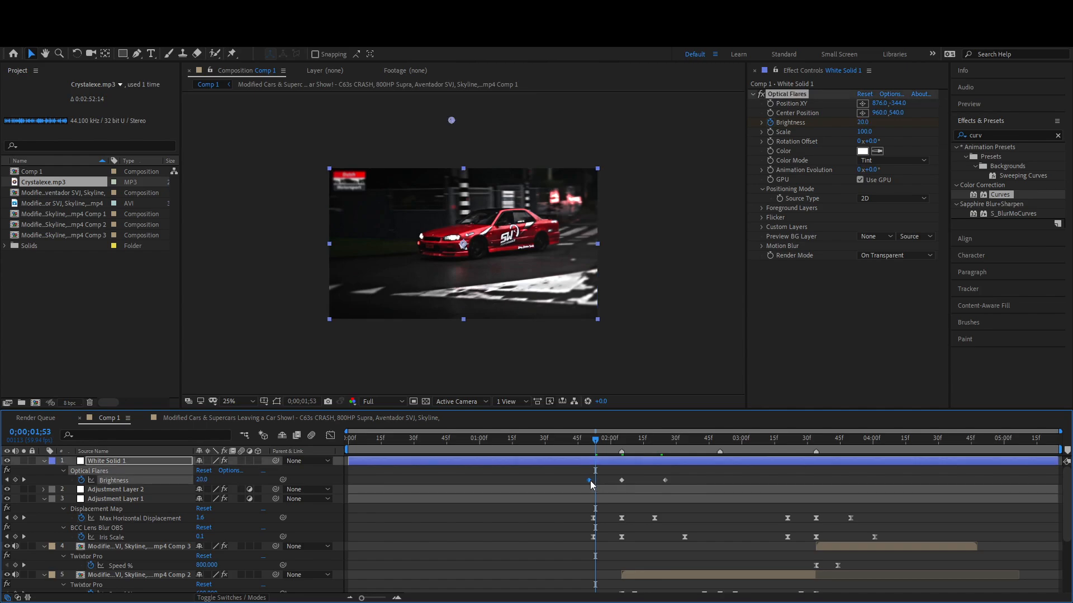
# Apply Easy Ease to all three Brightness keyframes of the flare.
pyautogui.click(597, 440)
pyautogui.moveTo(685, 485); pyautogui.dragTo(576, 478)
pyautogui.press('F9')
# Shape the flare's Brightness curve in the Graph Editor into a sharp peak at the middle keyframe, and return to the layer view.
pyautogui.click(330, 436)
pyautogui.moveTo(639, 494); pyautogui.dragTo(620, 471)
pyautogui.hotkey('ctrl', 'z')
pyautogui.moveTo(658, 504); pyautogui.dragTo(589, 457)
pyautogui.moveTo(631, 485)
pyautogui.mouseDown()
pyautogui.moveTo(591, 495)
pyautogui.moveTo(561, 484)
pyautogui.moveTo(622, 483)
pyautogui.moveTo(618, 493)
pyautogui.mouseUp()
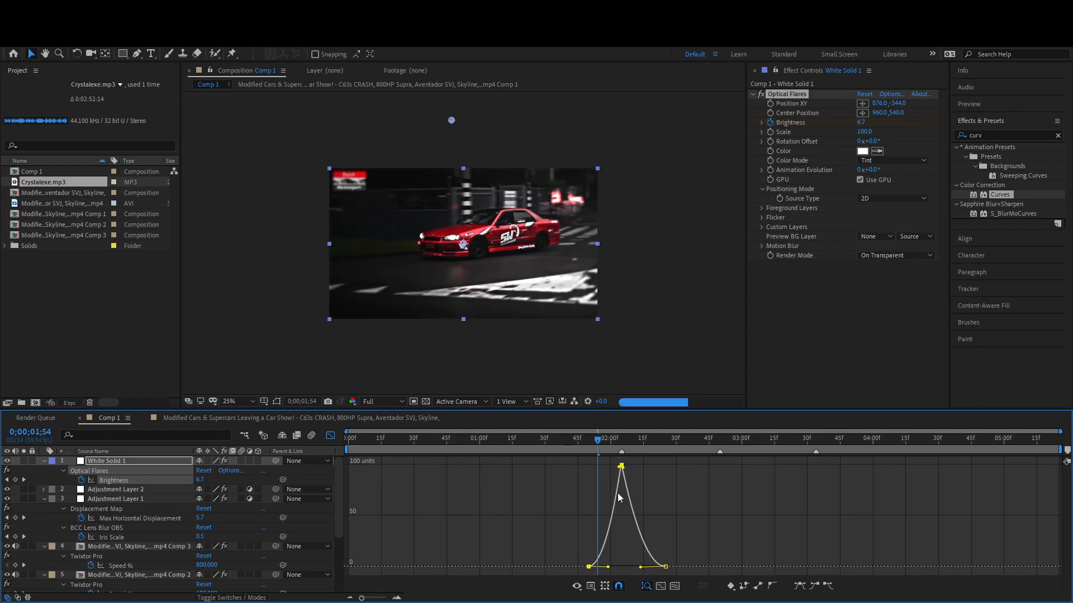
pyautogui.hotkey('shift', 'F3')
# Preview the flare flash and transitions from 0;00;01;38, and scrub to 0;00;03;36 just past the second cut.
pyautogui.moveTo(598, 450); pyautogui.dragTo(562, 447)
pyautogui.click(547, 535)
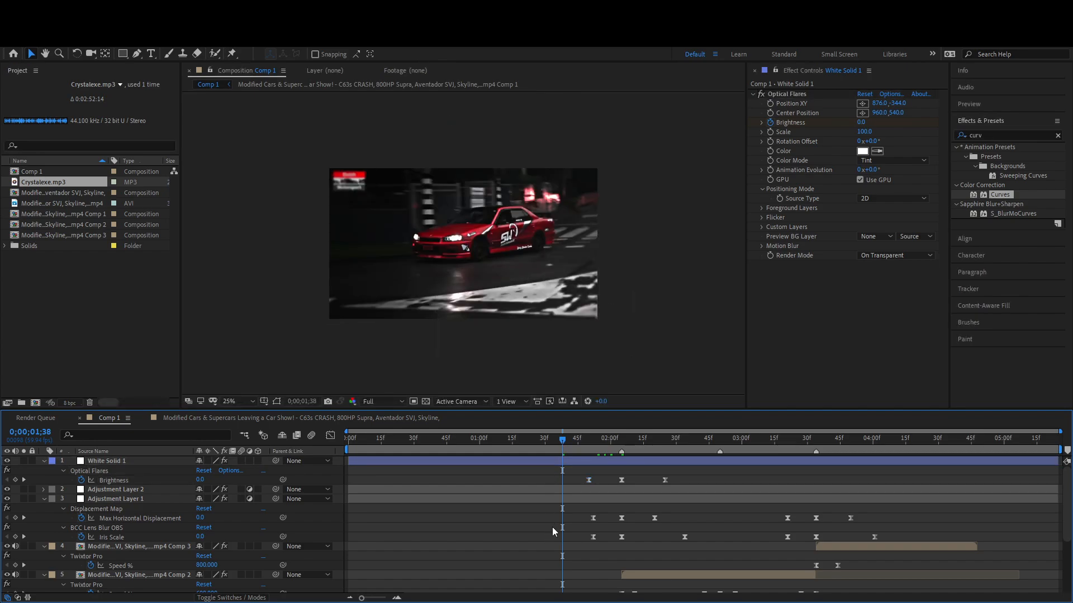
pyautogui.press('space')
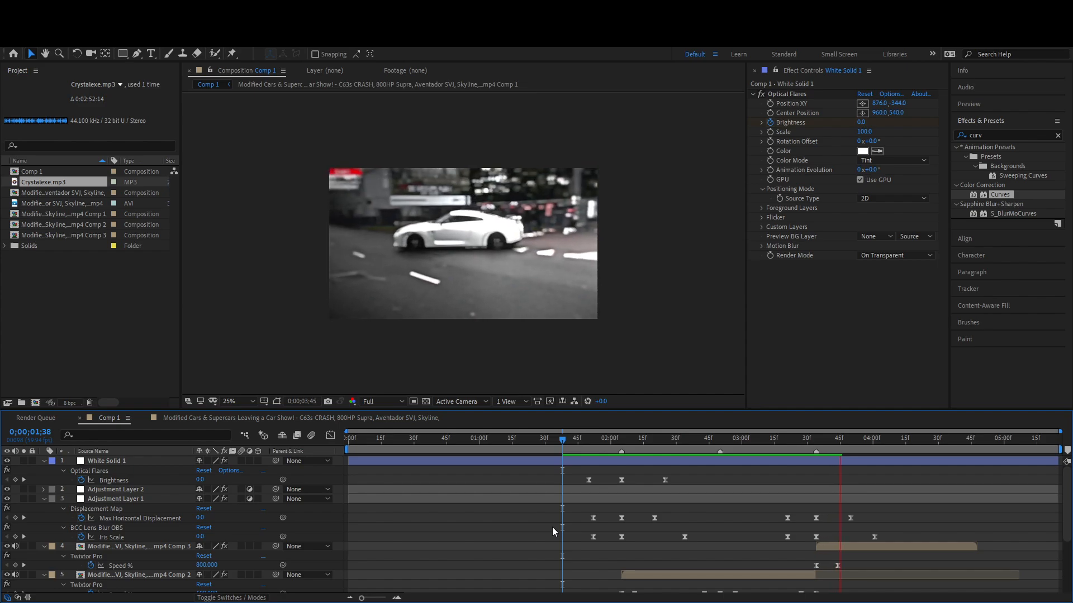
pyautogui.click(562, 441)
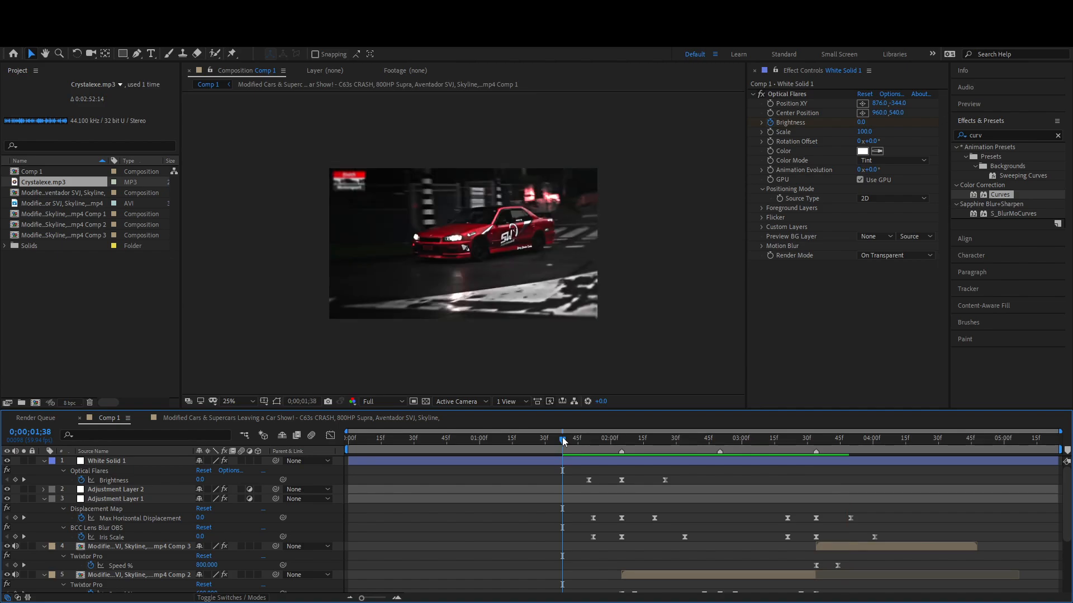
pyautogui.press('space')
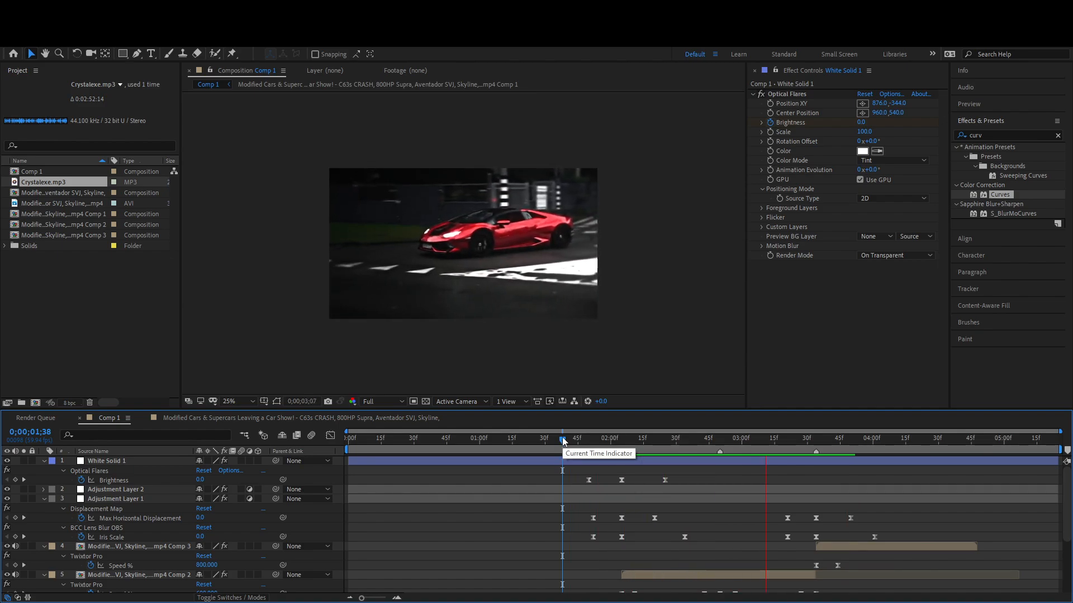
pyautogui.moveTo(563, 440); pyautogui.dragTo(820, 491)
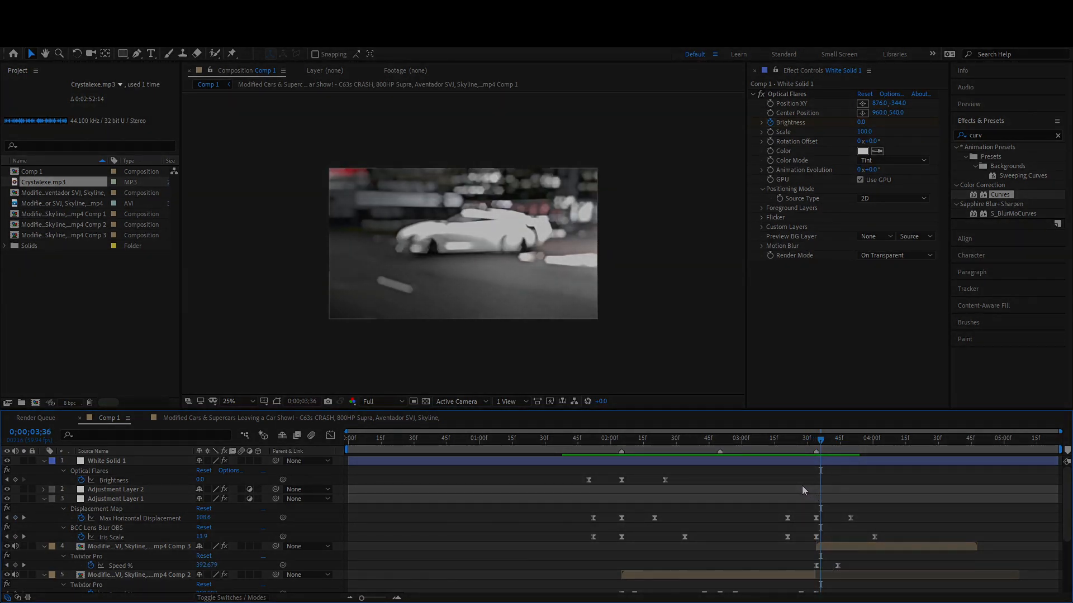